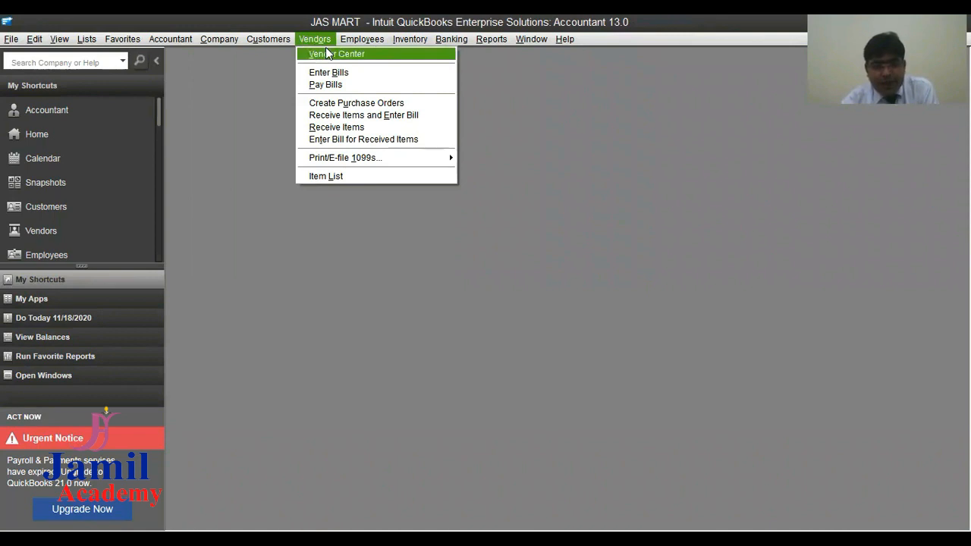
Step: Open the Vendor Center and start a new single vendor record
{"action": "left_click", "coordinate": [325, 54]}
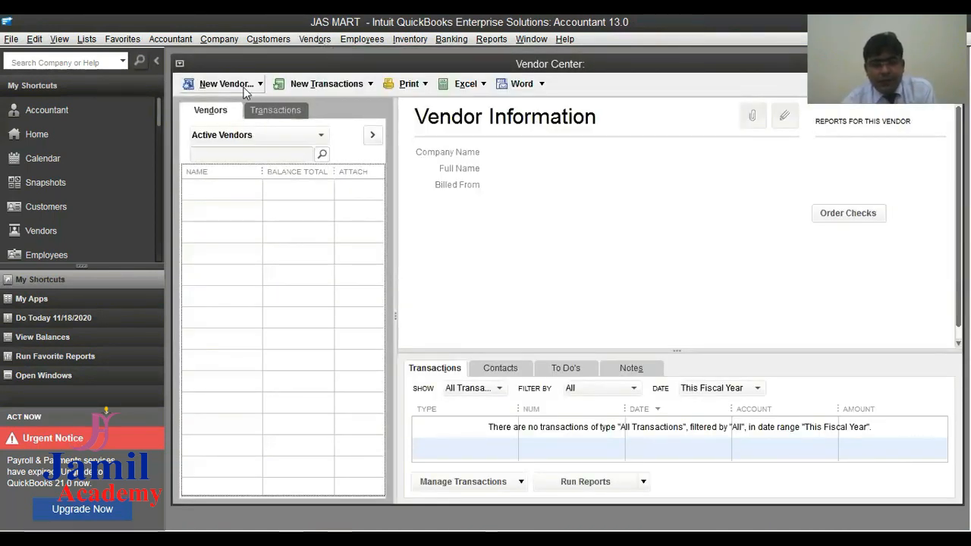
{"action": "left_click", "coordinate": [310, 42]}
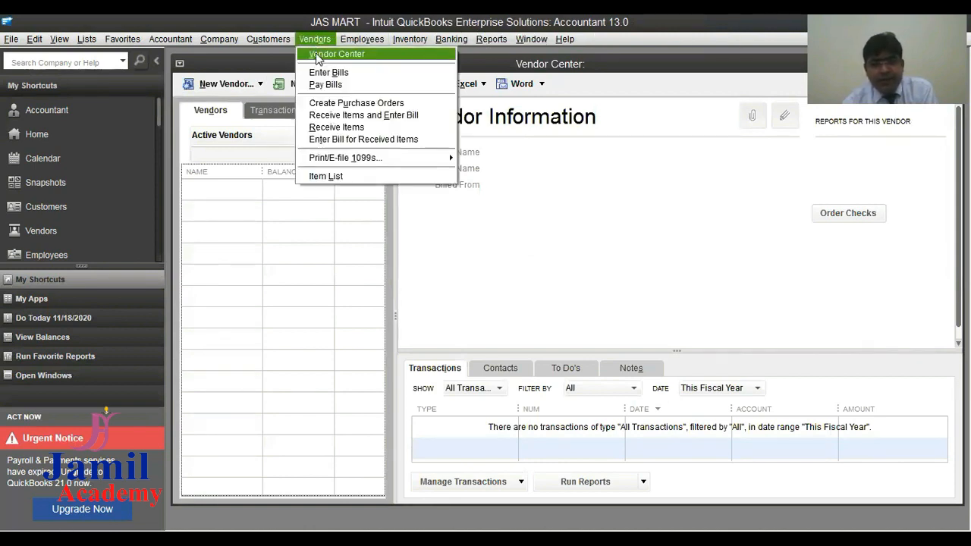
{"action": "left_click", "coordinate": [233, 88]}
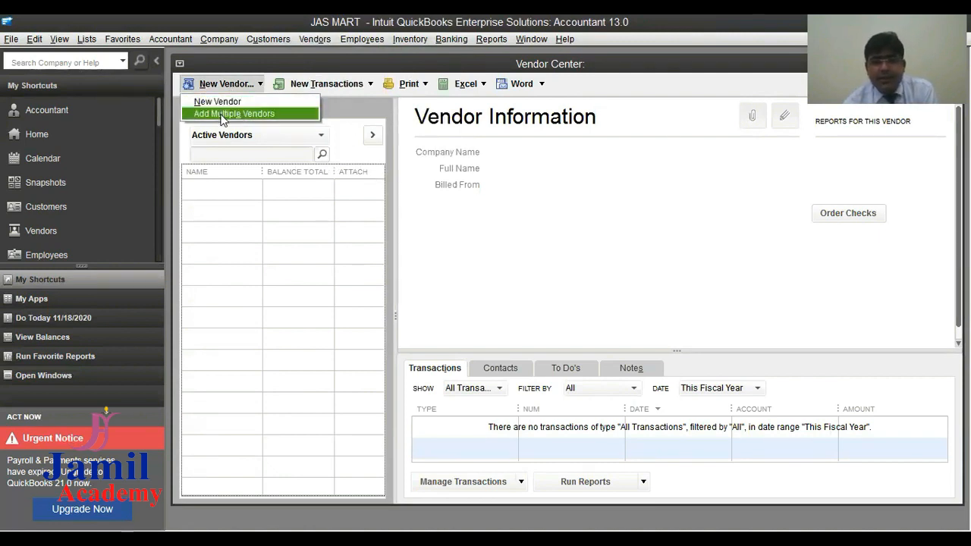
{"action": "left_click", "coordinate": [222, 104]}
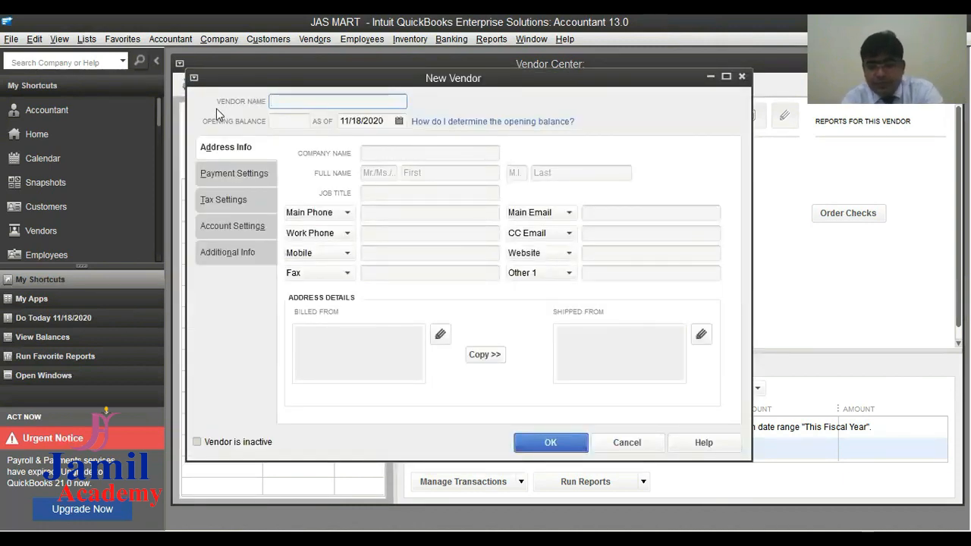
Step: Enter ALI as both the vendor name and the company name, leaving the opening balance empty
{"action": "type", "text": "ALI"}
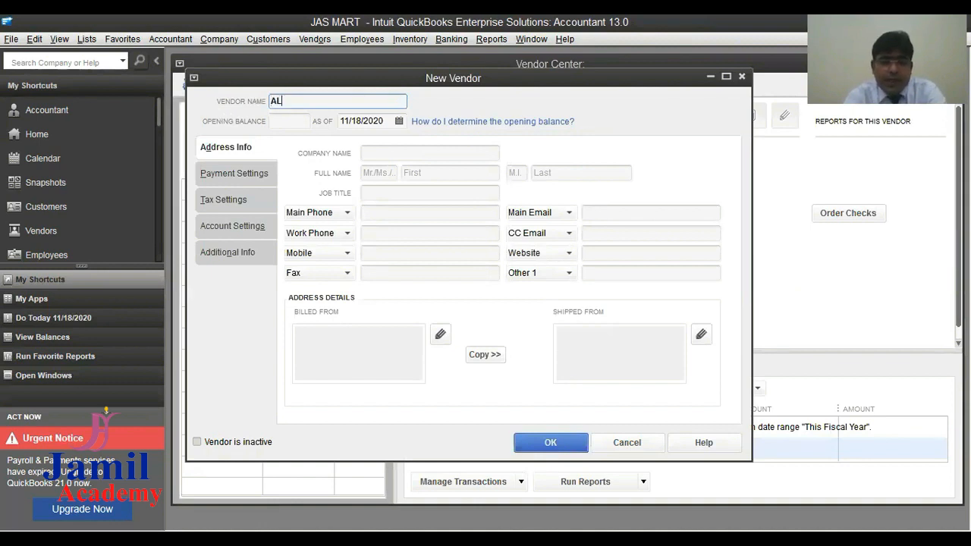
{"action": "key", "text": "Tab"}
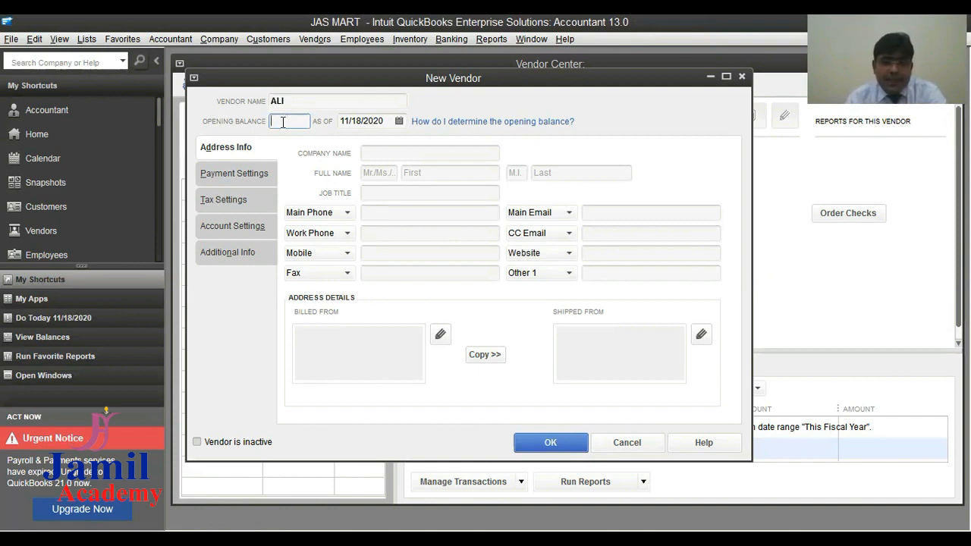
{"action": "left_click", "coordinate": [408, 155]}
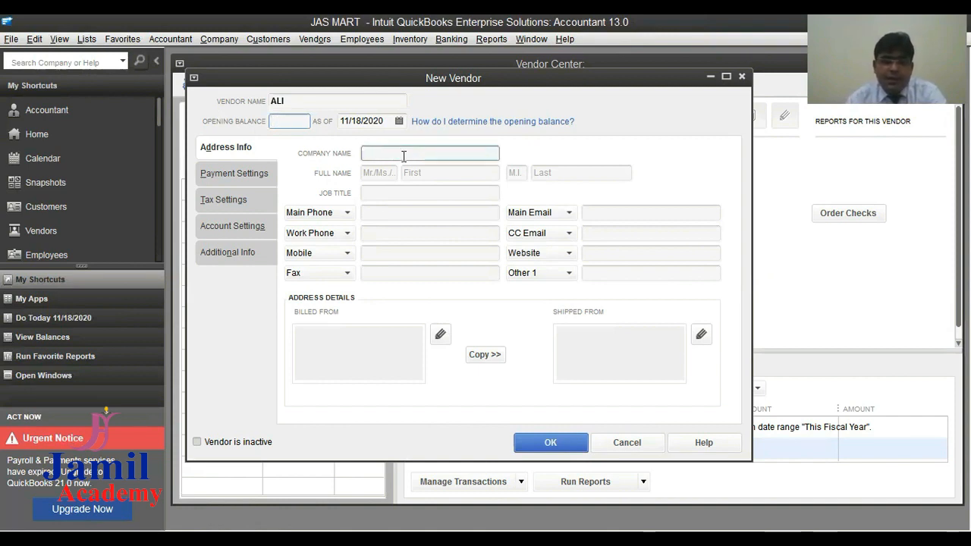
{"action": "type", "text": "ALI"}
{"action": "key", "text": "Tab"}
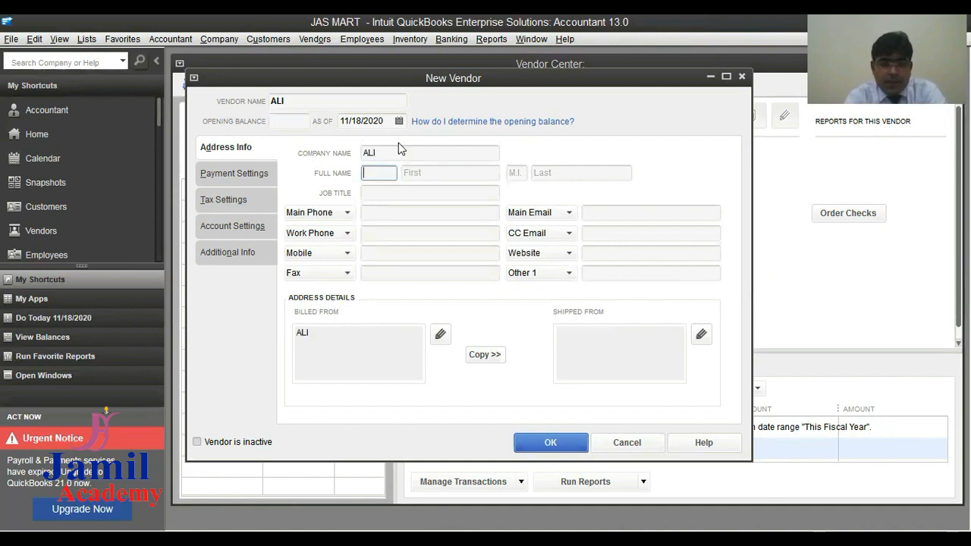
Step: Extend the vendor name to ALI & CO
{"action": "left_click", "coordinate": [336, 101]}
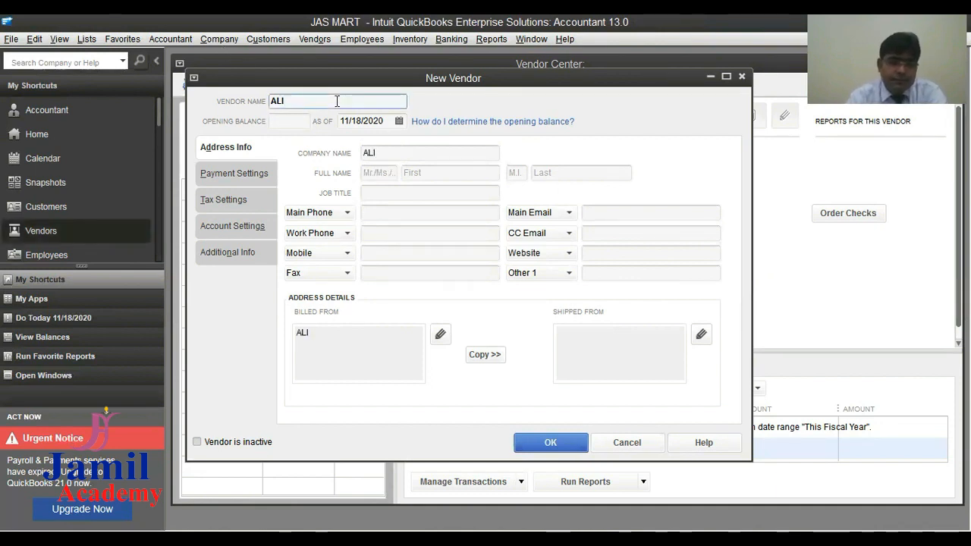
{"action": "type", "text": "B"}
{"action": "key", "text": "BackSpace"}
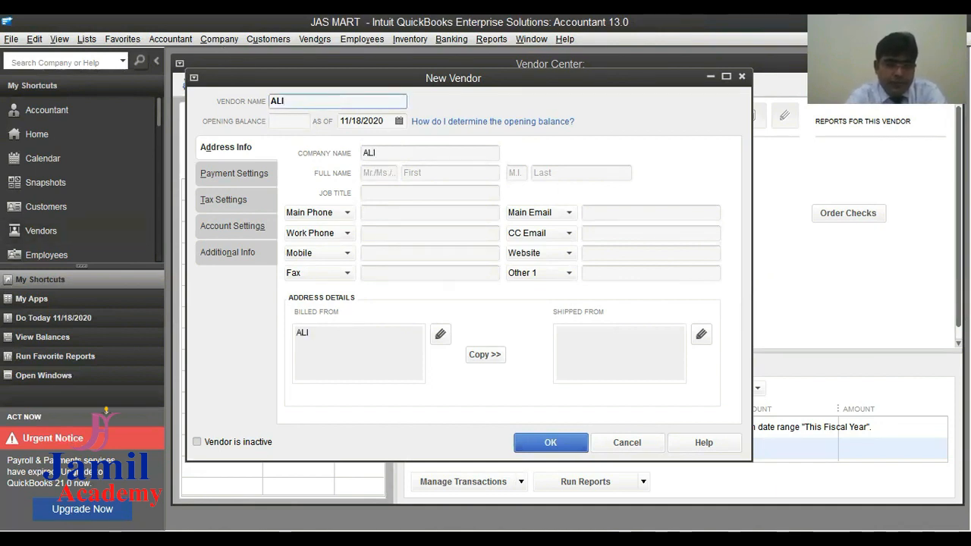
{"action": "type", "text": "& cO"}
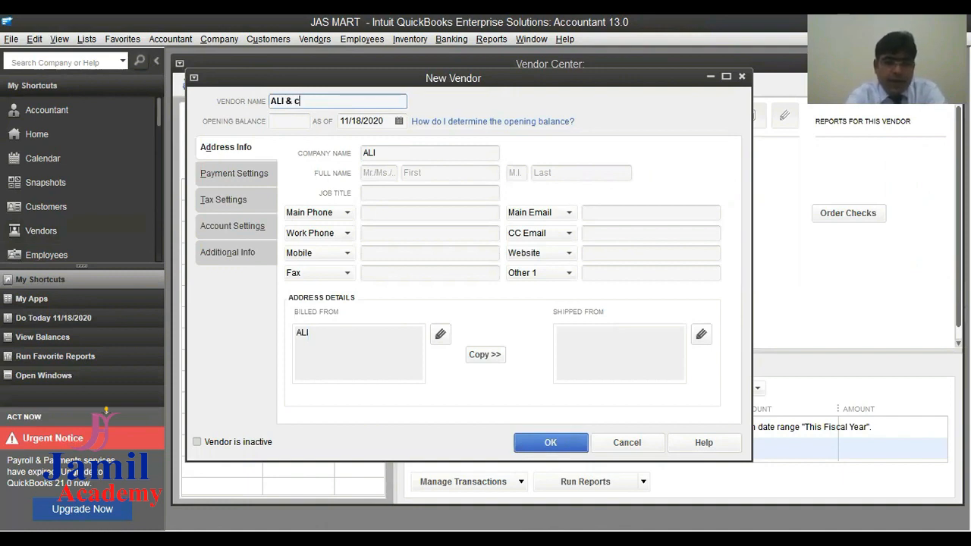
{"action": "key", "text": "BackSpace"}
{"action": "key", "text": "BackSpace"}
{"action": "type", "text": "CO"}
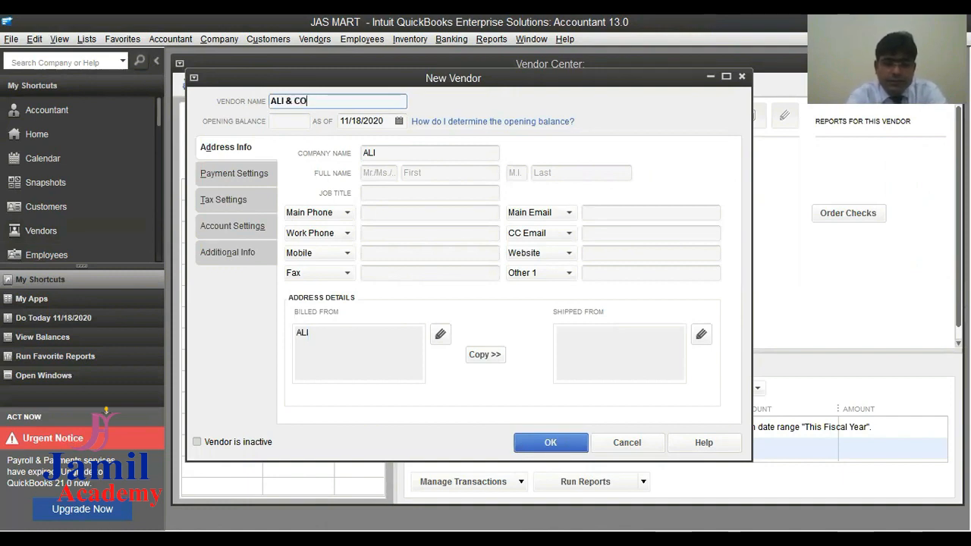
Step: Copy the vendor name ALI & CO over the existing company name
{"action": "key", "text": "ctrl+a"}
{"action": "key", "text": "ctrl+c"}
{"action": "key", "text": "Tab"}
{"action": "key", "text": "Tab"}
{"action": "key", "text": "Tab"}
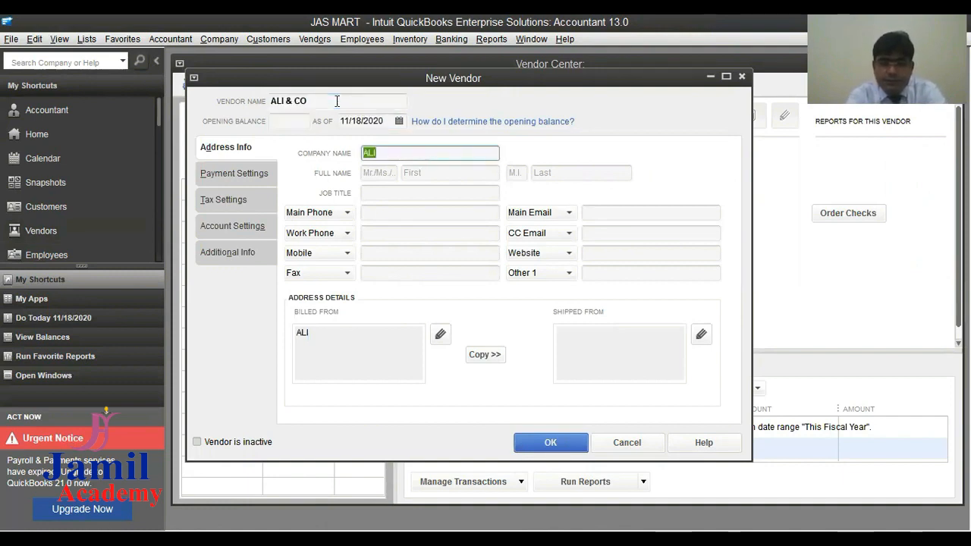
{"action": "key", "text": "ctrl+v"}
Step: Set the contact's title to MR. and enter the contact's first name
{"action": "key", "text": "Tab"}
{"action": "key", "text": "Tab"}
{"action": "key", "text": "Tab"}
{"action": "key", "text": "Tab"}
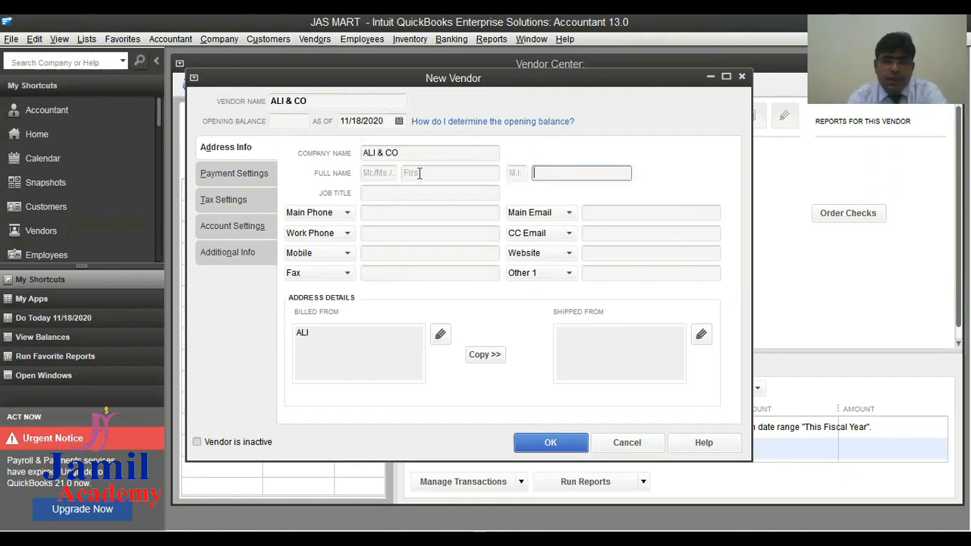
{"action": "left_click", "coordinate": [378, 173]}
{"action": "type", "text": "MR."}
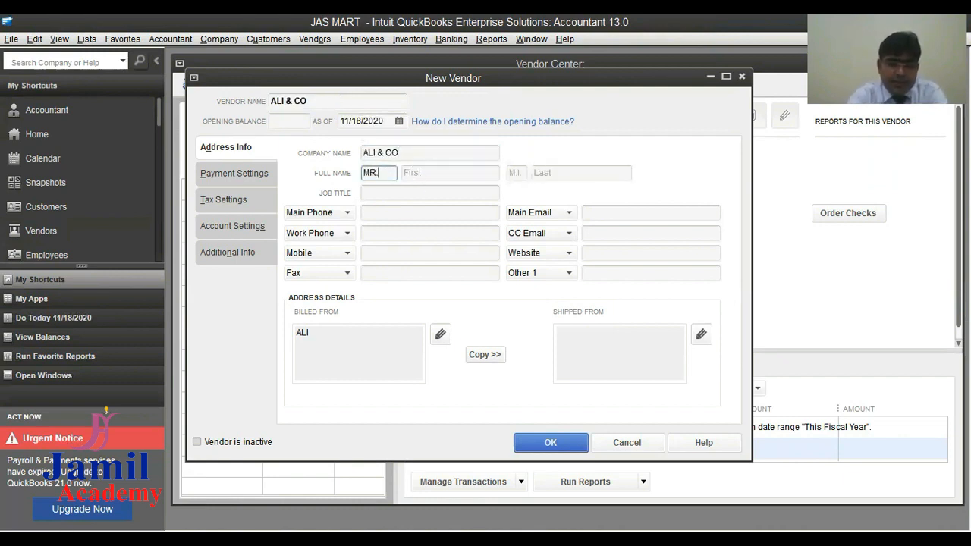
{"action": "key", "text": "Tab"}
{"action": "type", "text": "ALI"}
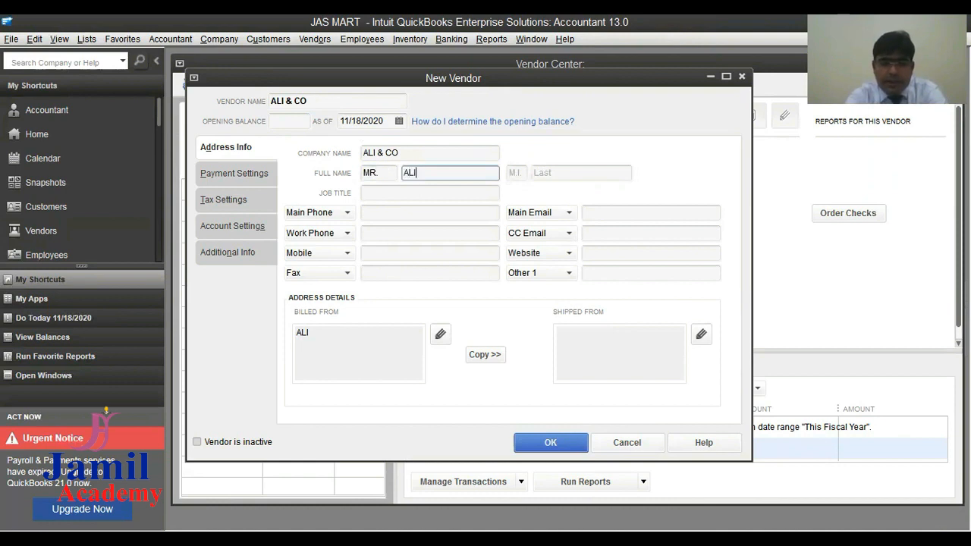
Step: Enter MANAGER as the contact's job title, leaving the middle initial and last name empty
{"action": "key", "text": "Tab"}
{"action": "key", "text": "Tab"}
{"action": "key", "text": "Tab"}
{"action": "key", "text": "Tab"}
{"action": "key", "text": "Tab"}
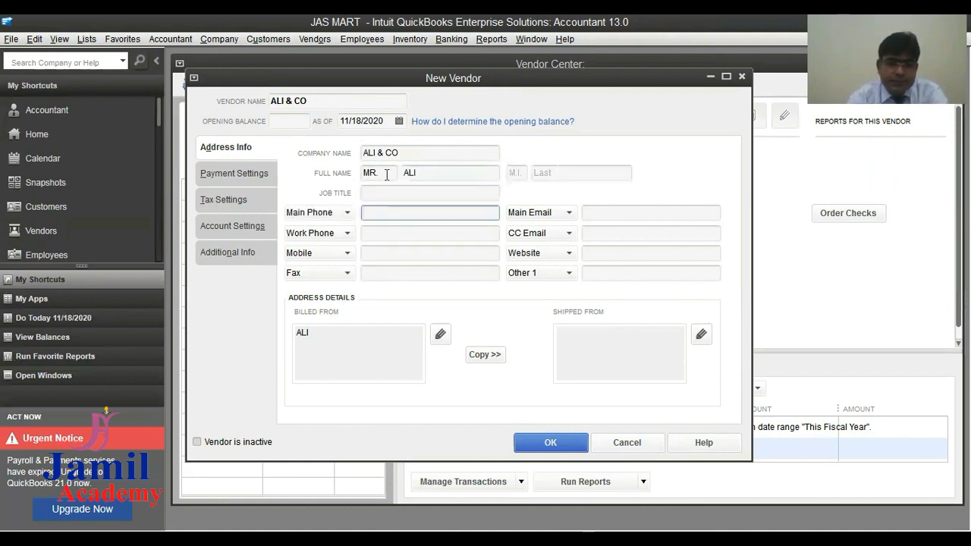
{"action": "left_click", "coordinate": [396, 195]}
{"action": "type", "text": "MANAGER"}
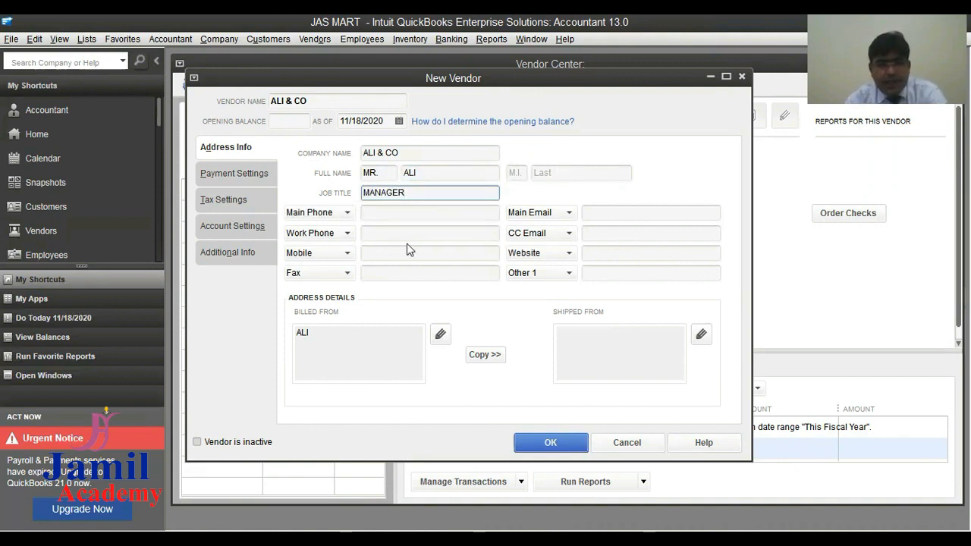
Step: Copy the billed-from address to the shipped-from address, accepting the shipping address details without changes
{"action": "left_click", "coordinate": [479, 356]}
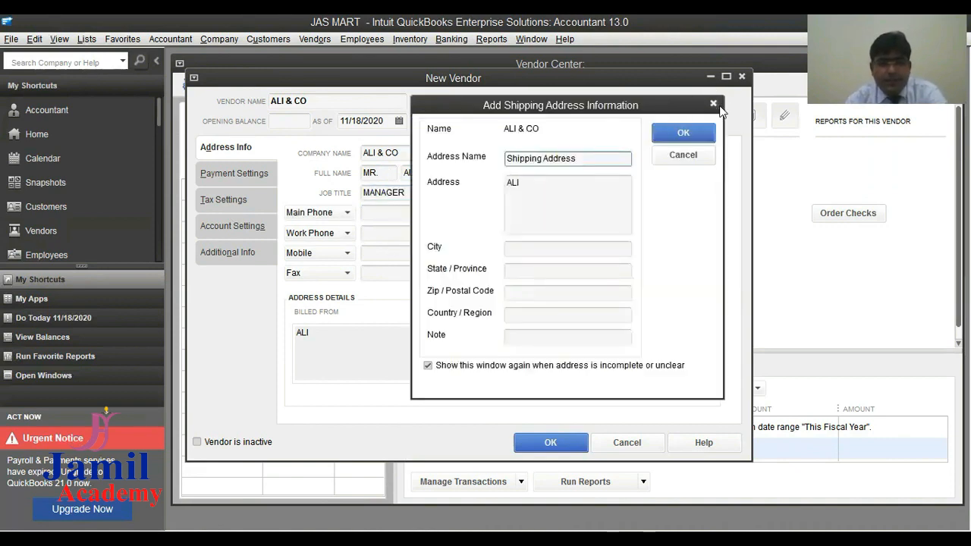
{"action": "left_click", "coordinate": [683, 133]}
{"action": "left_click", "coordinate": [441, 336]}
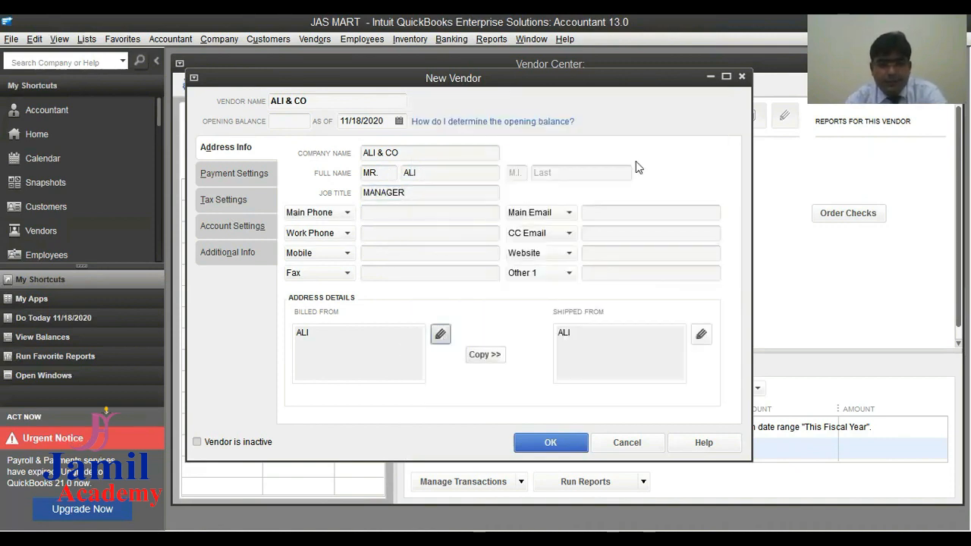
{"action": "left_click", "coordinate": [686, 177]}
Step: Review the vendor's payment settings, including billing rate level and payment terms choices, plus the tax and account prefill settings
{"action": "left_click", "coordinate": [218, 176]}
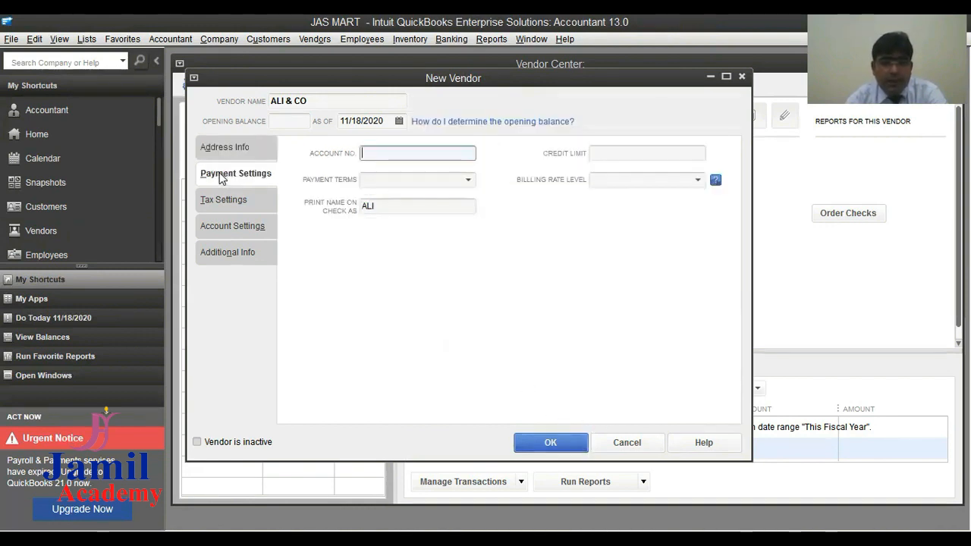
{"action": "left_click", "coordinate": [615, 152]}
{"action": "key", "text": "Tab"}
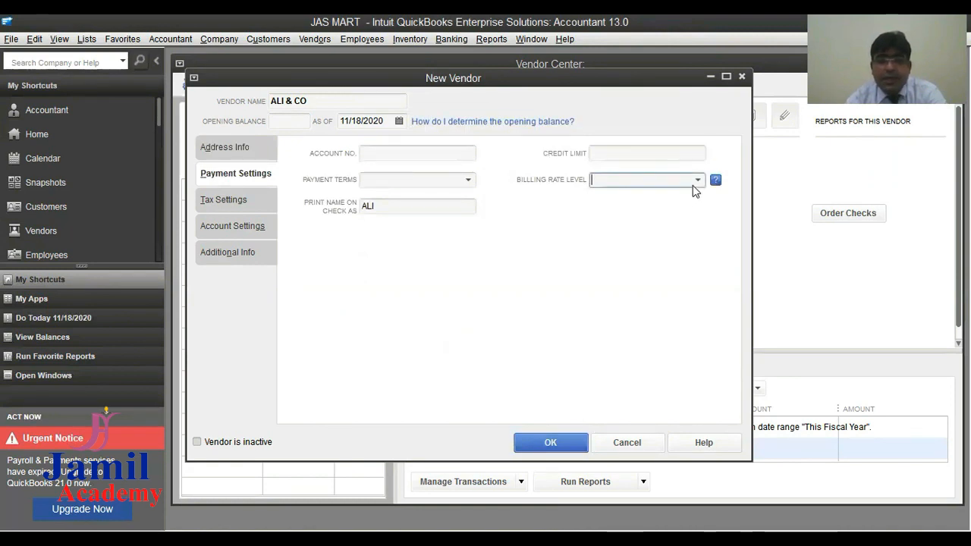
{"action": "left_click", "coordinate": [698, 183]}
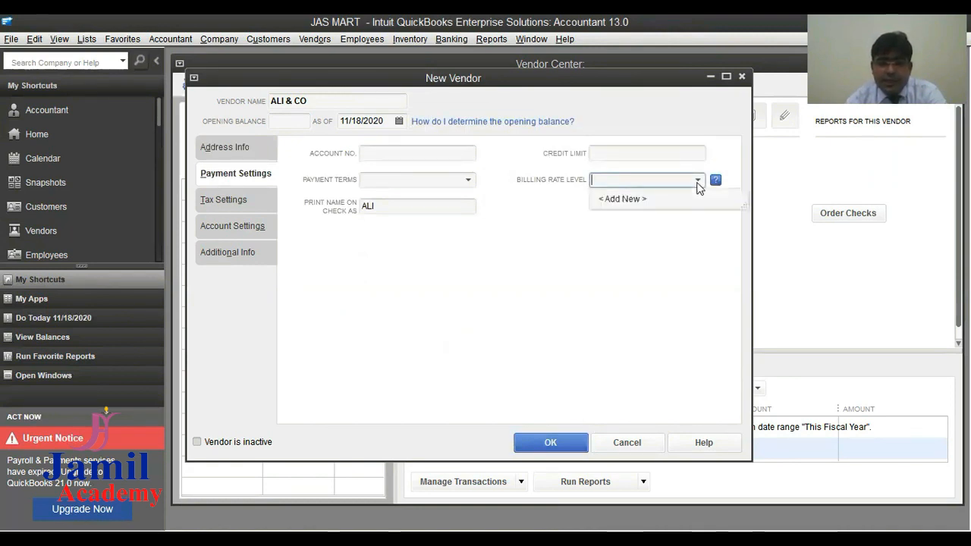
{"action": "left_click", "coordinate": [366, 182]}
{"action": "left_click", "coordinate": [465, 186]}
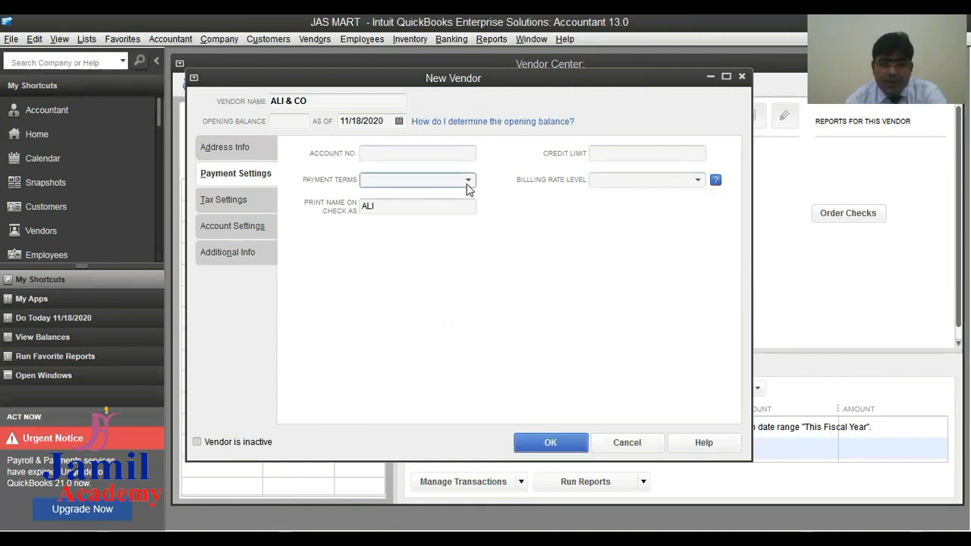
{"action": "left_click", "coordinate": [466, 184]}
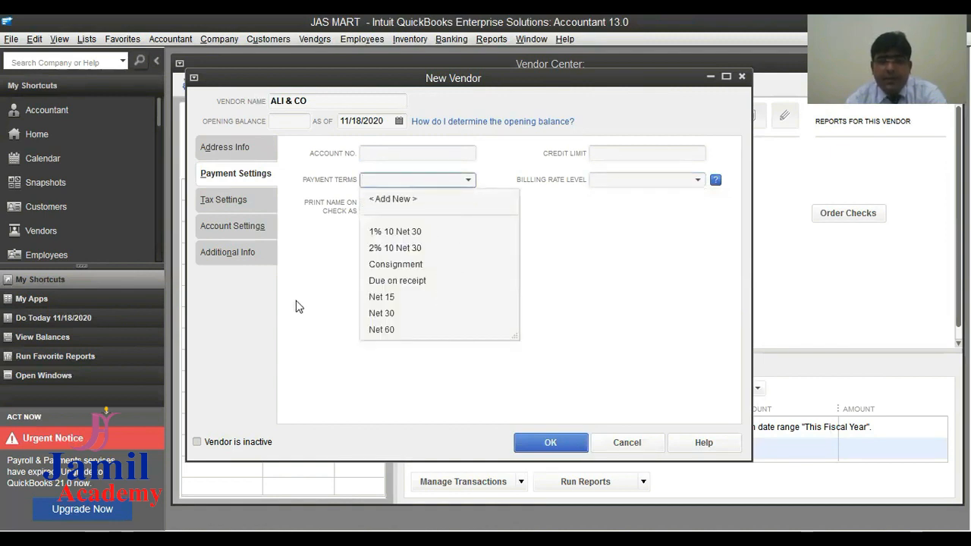
{"action": "left_click", "coordinate": [341, 272]}
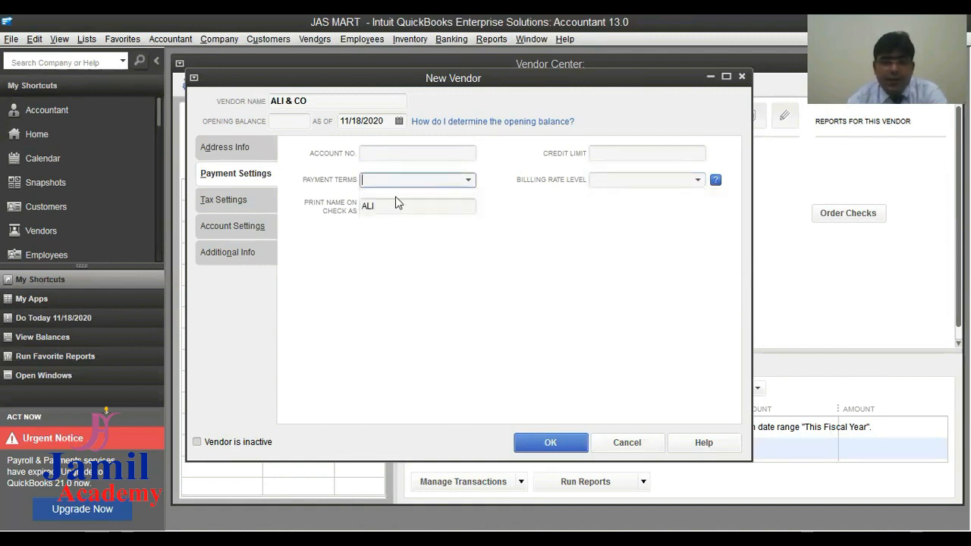
{"action": "left_click", "coordinate": [469, 185]}
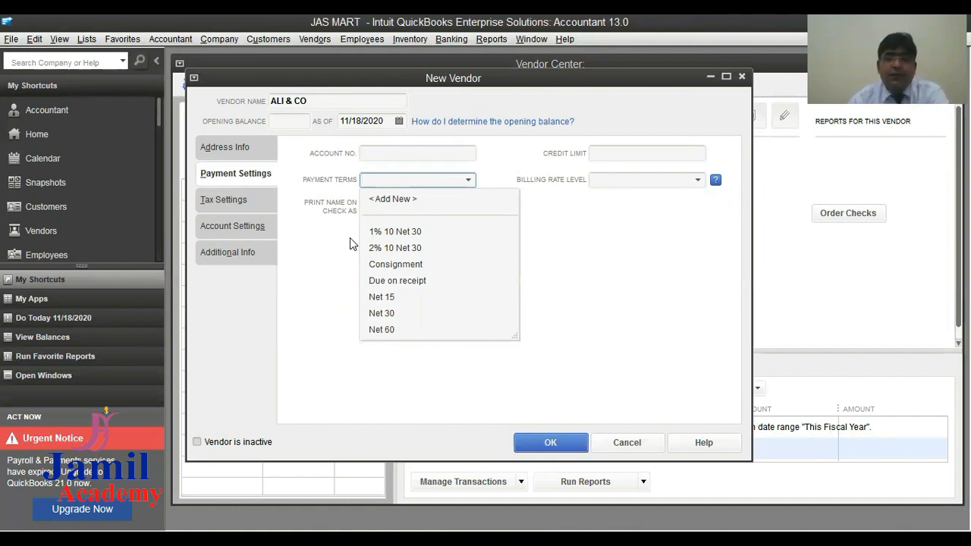
{"action": "left_click", "coordinate": [212, 201]}
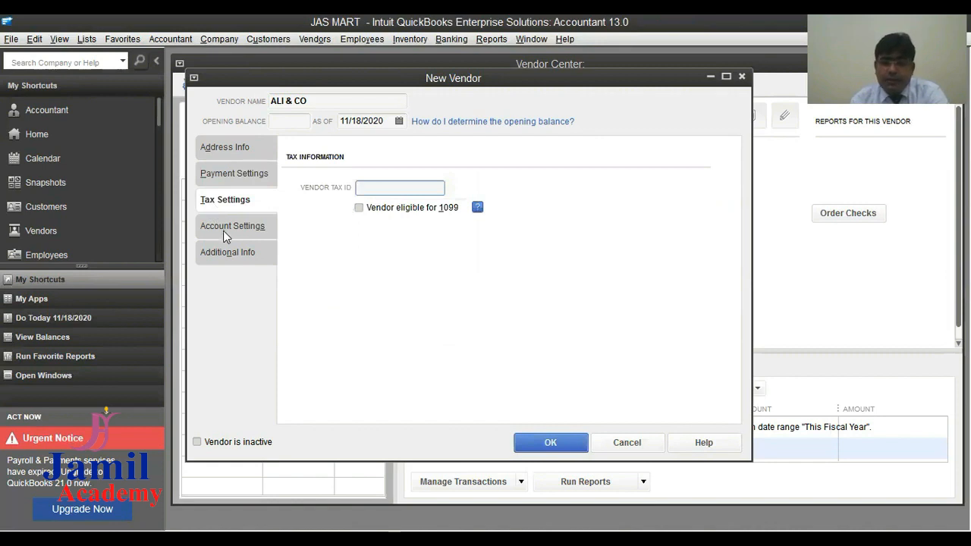
{"action": "left_click", "coordinate": [228, 232]}
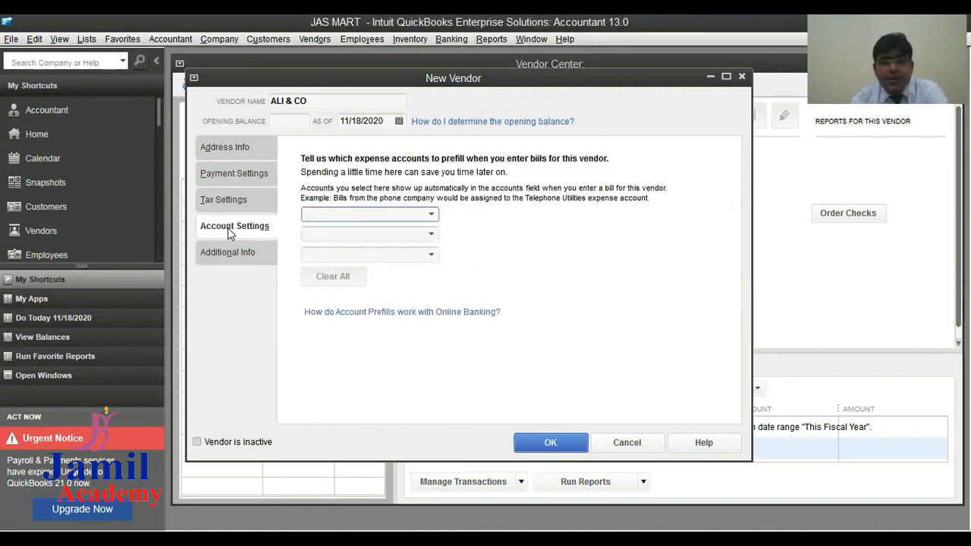
Step: Set the vendor type to Suppliers and save the new vendor
{"action": "left_click", "coordinate": [215, 256]}
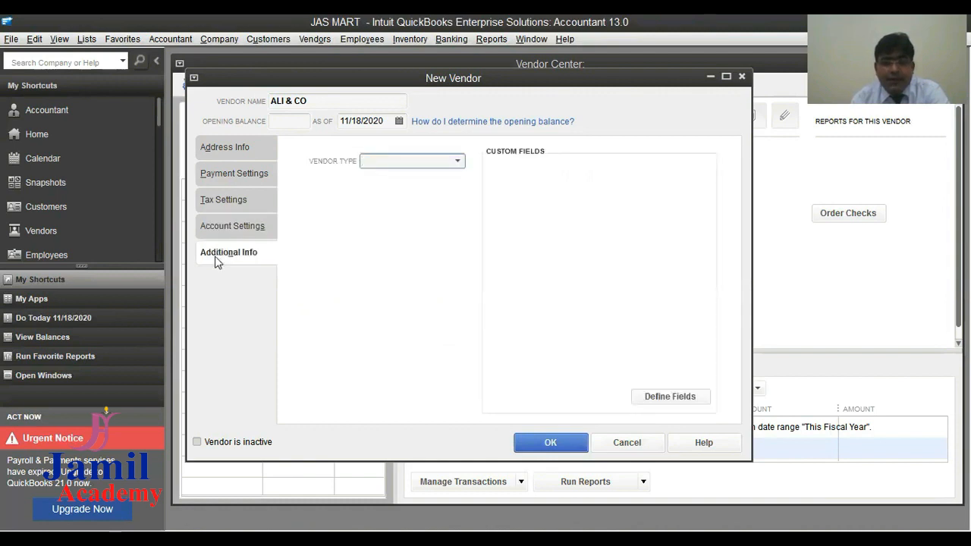
{"action": "left_click", "coordinate": [458, 162]}
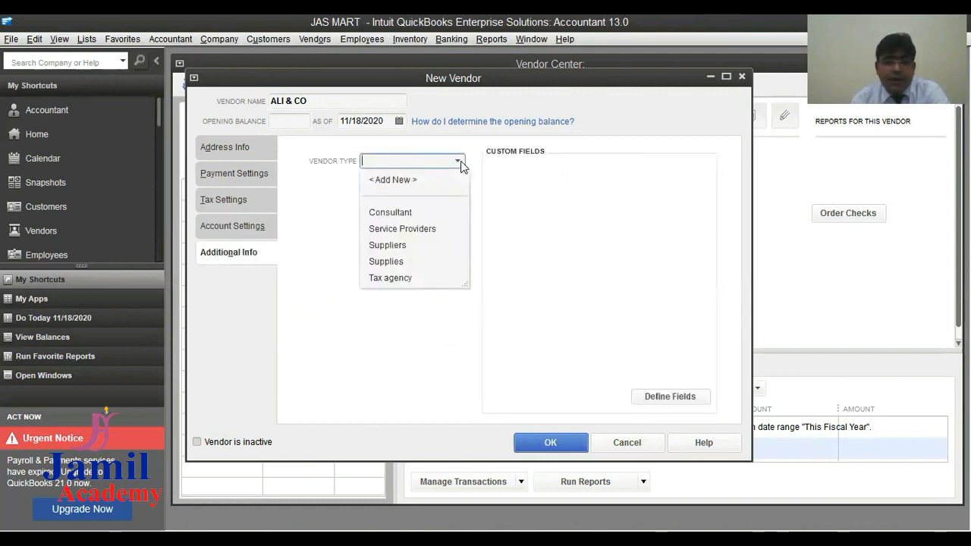
{"action": "left_click", "coordinate": [411, 247]}
{"action": "left_click", "coordinate": [218, 147]}
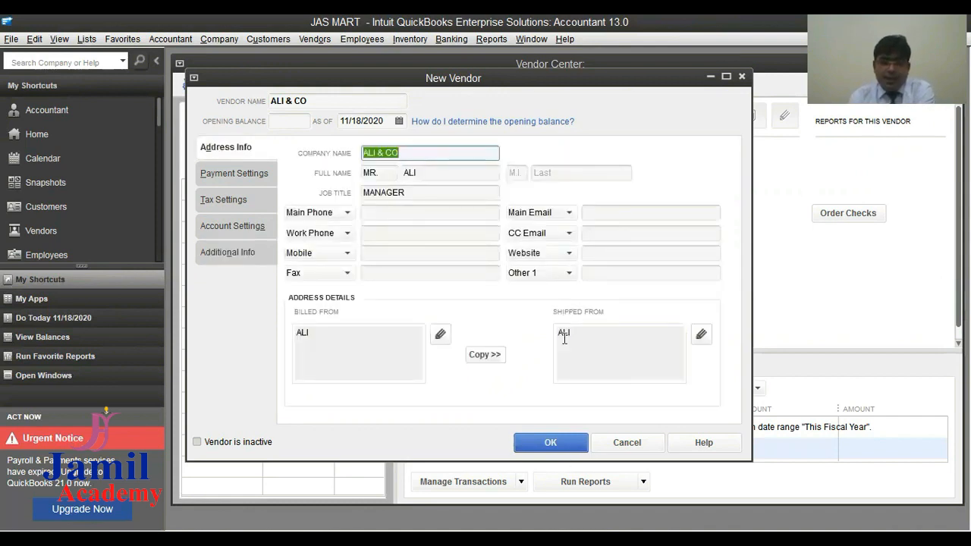
{"action": "left_click", "coordinate": [580, 445]}
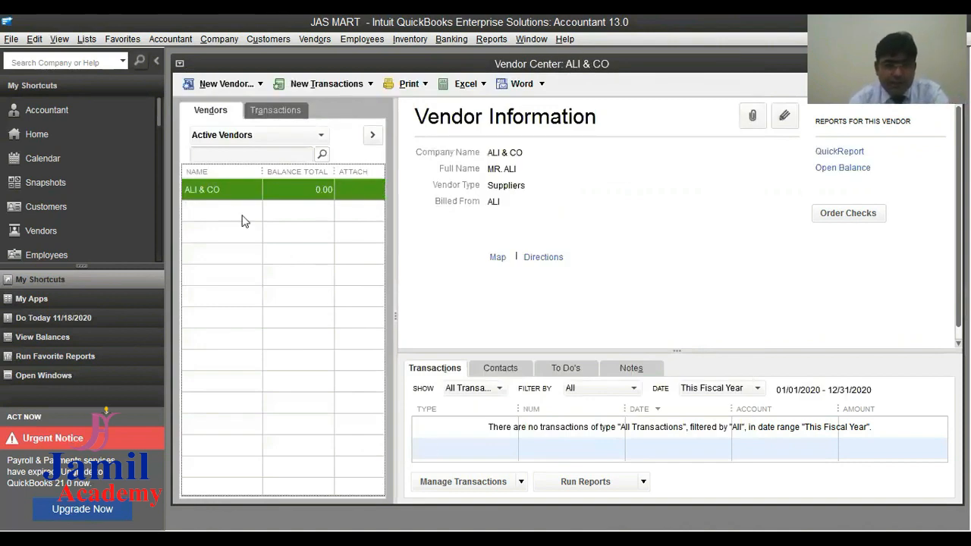
Step: Open multiple vendor entry and select the first empty row below ALI & CO
{"action": "left_click", "coordinate": [242, 84]}
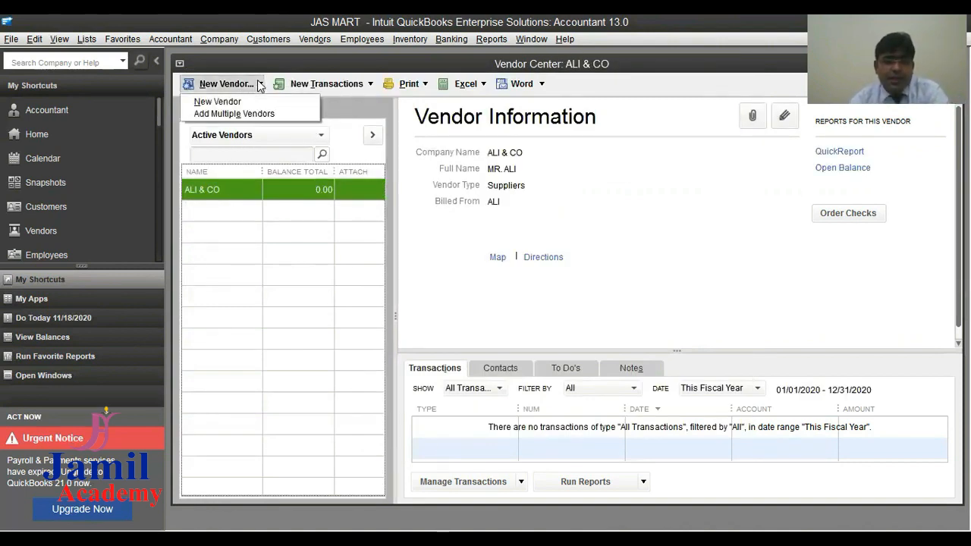
{"action": "left_click", "coordinate": [236, 114]}
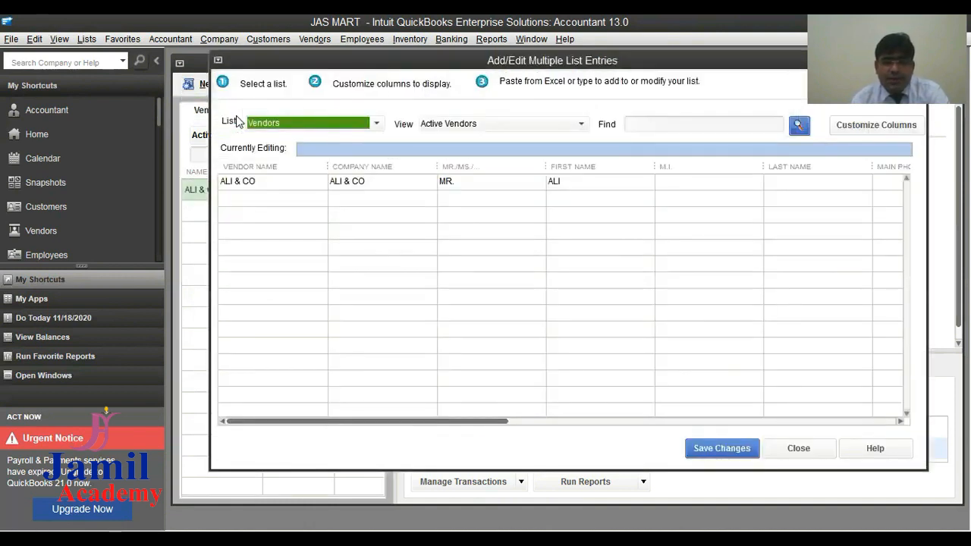
{"action": "left_click", "coordinate": [241, 201]}
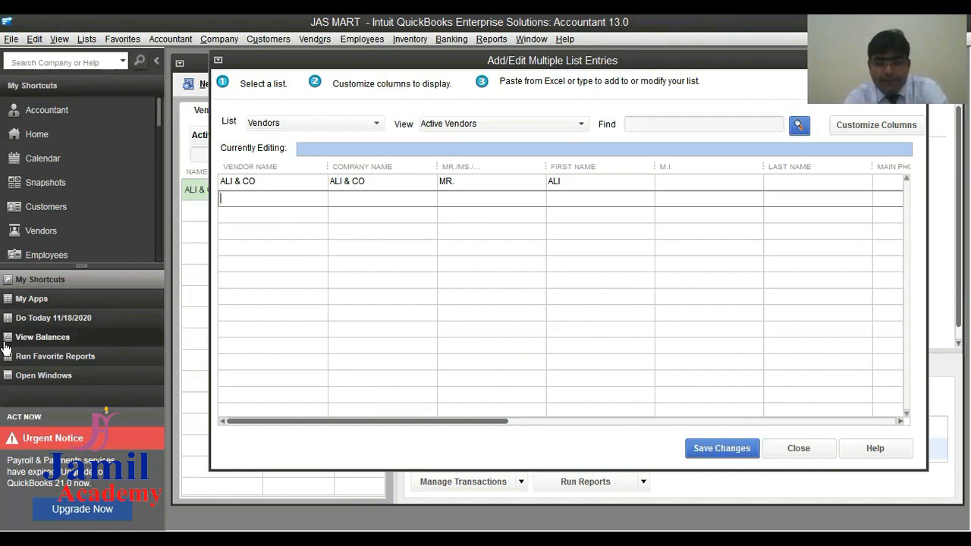
Step: Enter BASIT & CO as the vendor name in the row below ALI & CO
{"action": "type", "text": "BASIT"}
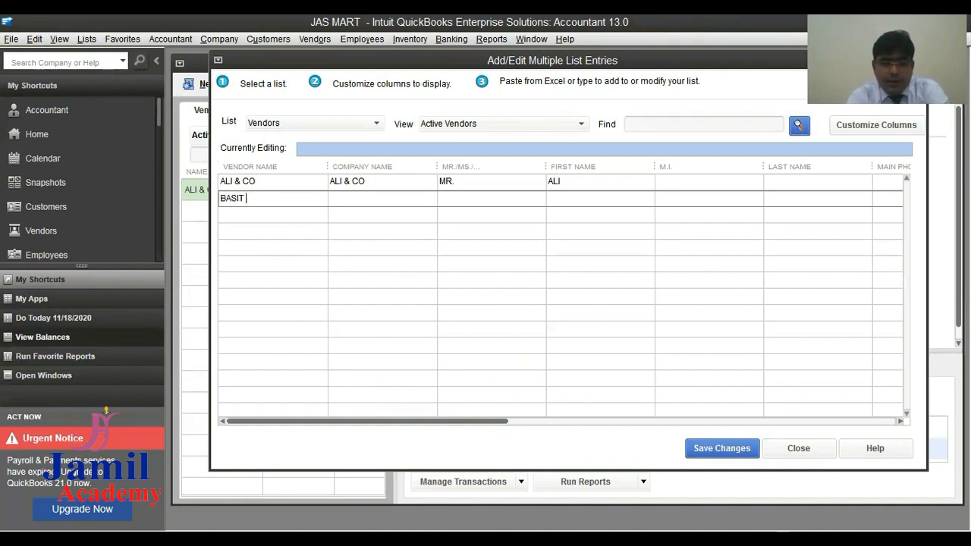
{"action": "type", "text": " CO"}
{"action": "key", "text": "BackSpace"}
{"action": "key", "text": "BackSpace"}
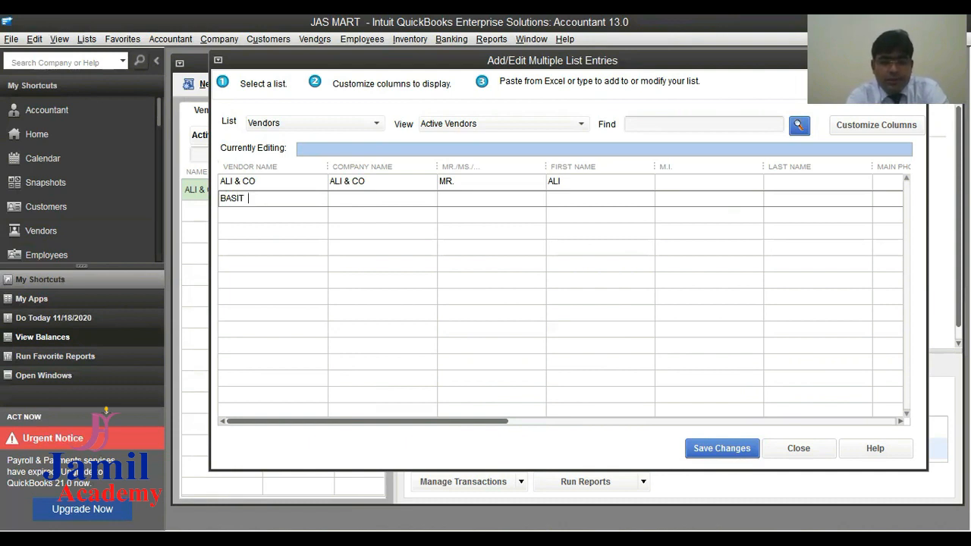
{"action": "left_click", "coordinate": [41, 337]}
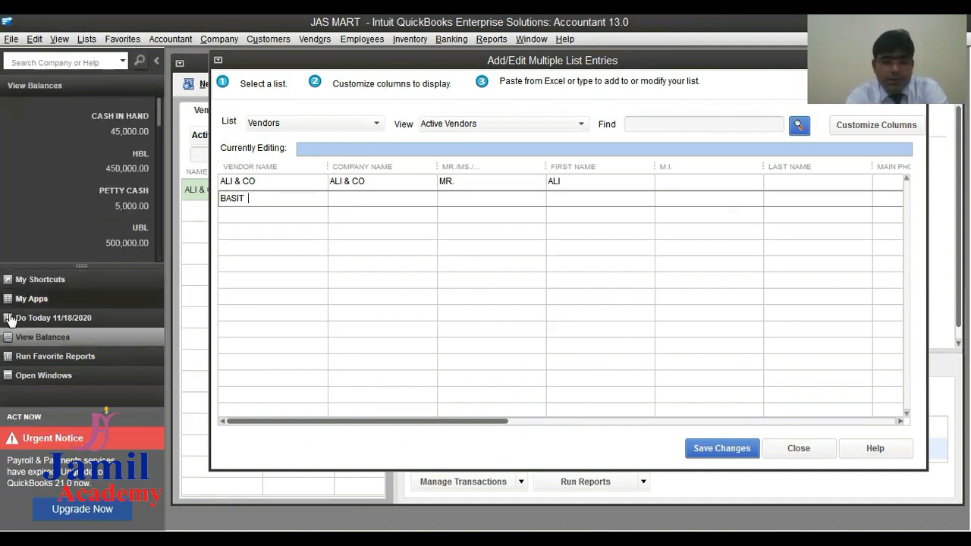
{"action": "left_click", "coordinate": [34, 357]}
{"action": "left_click", "coordinate": [283, 197]}
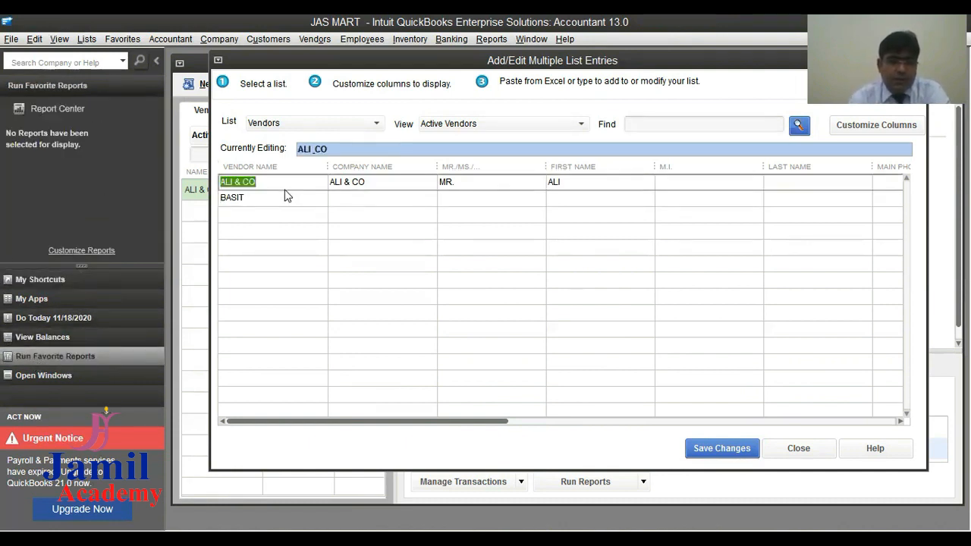
{"action": "type", "text": "&"}
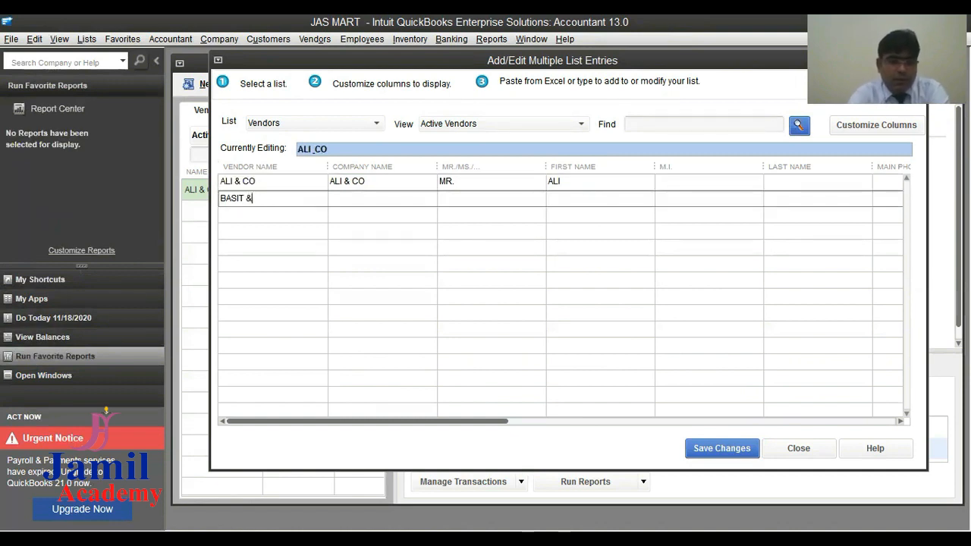
{"action": "type", "text": "co"}
{"action": "key", "text": "BackSpace"}
{"action": "key", "text": "BackSpace"}
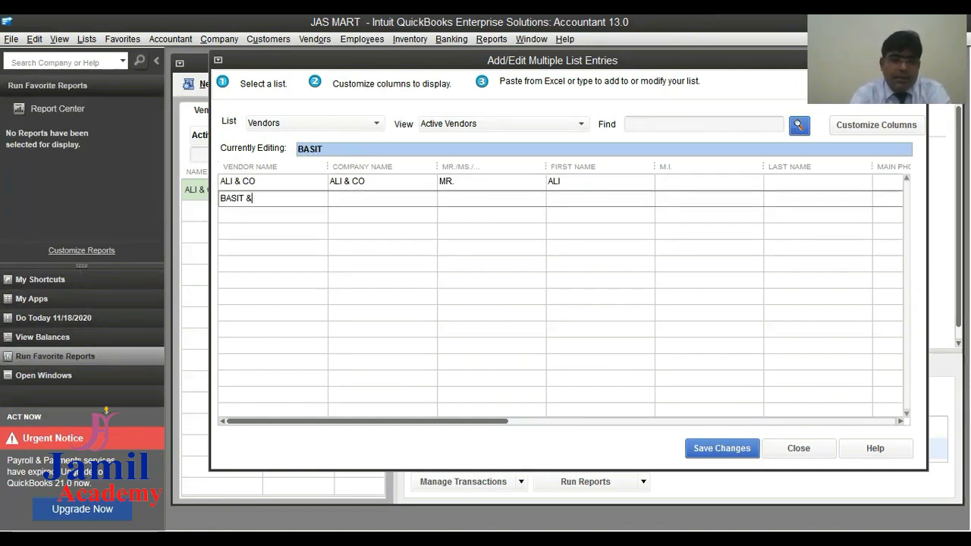
{"action": "type", "text": "co"}
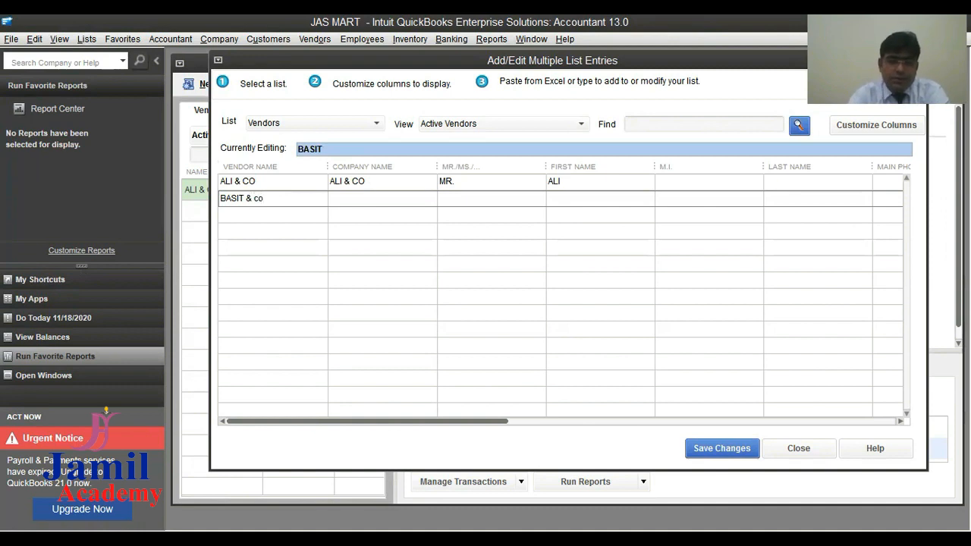
{"action": "key", "text": "BackSpace"}
{"action": "key", "text": "BackSpace"}
{"action": "type", "text": "CO"}
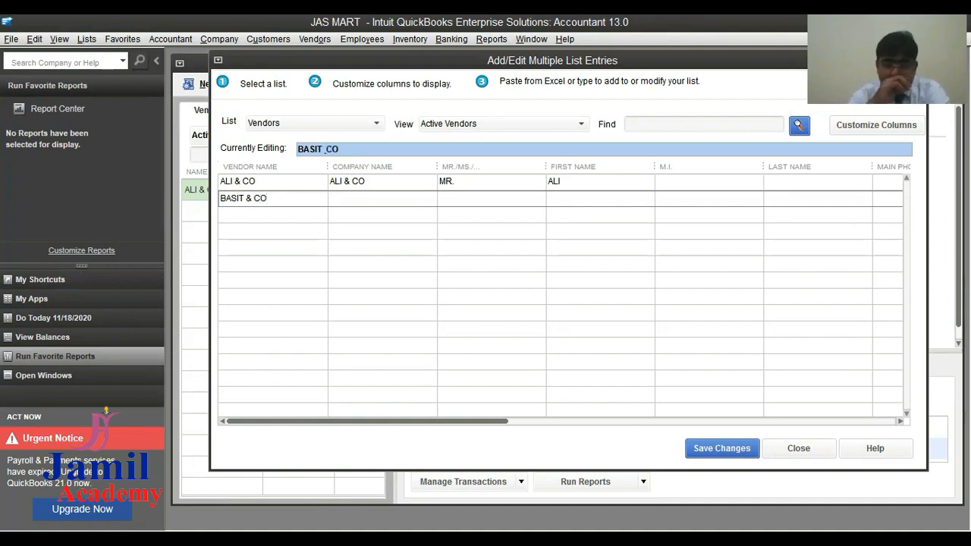
Step: Copy the BASIT & CO vendor name into the company name of the same row
{"action": "left_click_drag", "start_coordinate": [301, 202], "coordinate": [223, 215]}
{"action": "key", "text": "ctrl+c"}
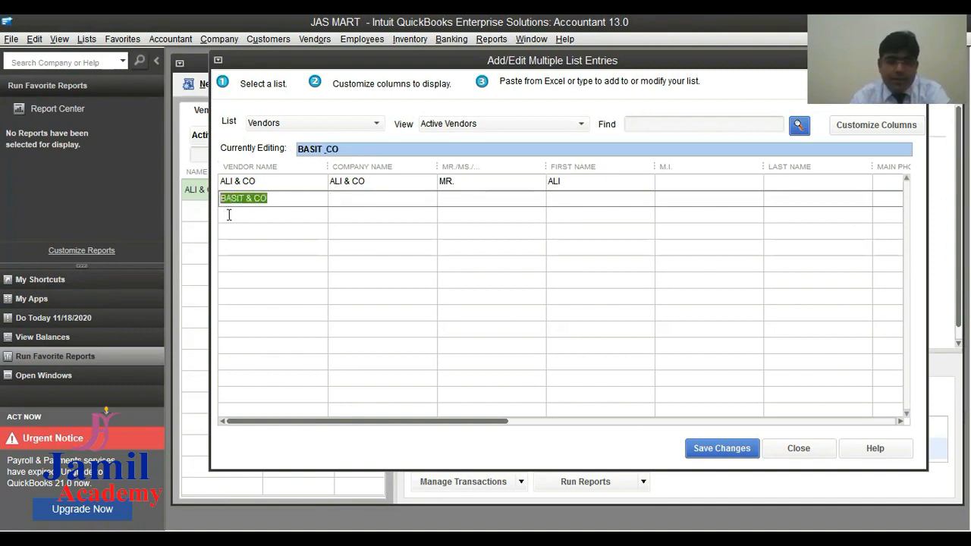
{"action": "left_click", "coordinate": [371, 208]}
{"action": "left_click", "coordinate": [362, 199]}
{"action": "key", "text": "ctrl+v"}
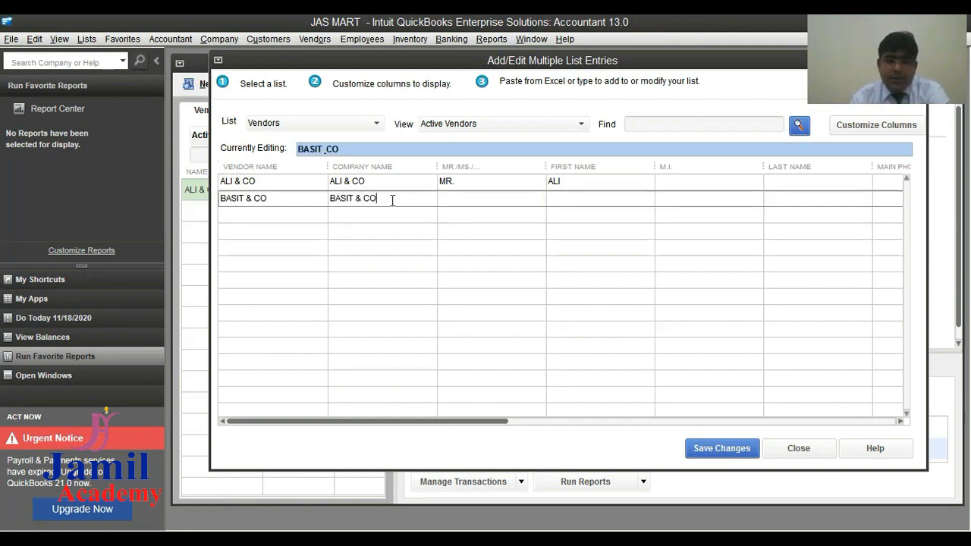
Step: Set the title for BASIT & CO to MR. and enter the contact's first name
{"action": "left_click", "coordinate": [455, 200]}
{"action": "type", "text": "MR."}
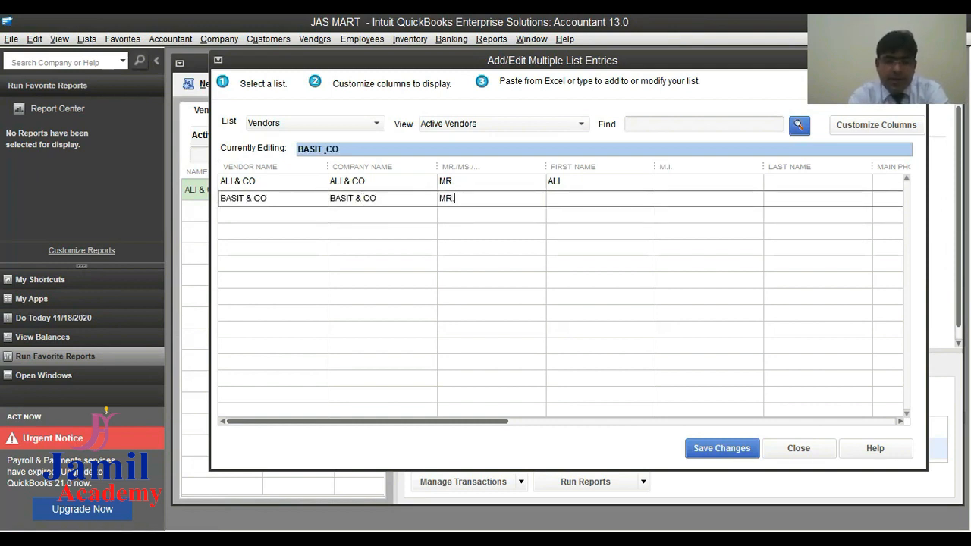
{"action": "key", "text": "Tab"}
{"action": "type", "text": "BASI"}
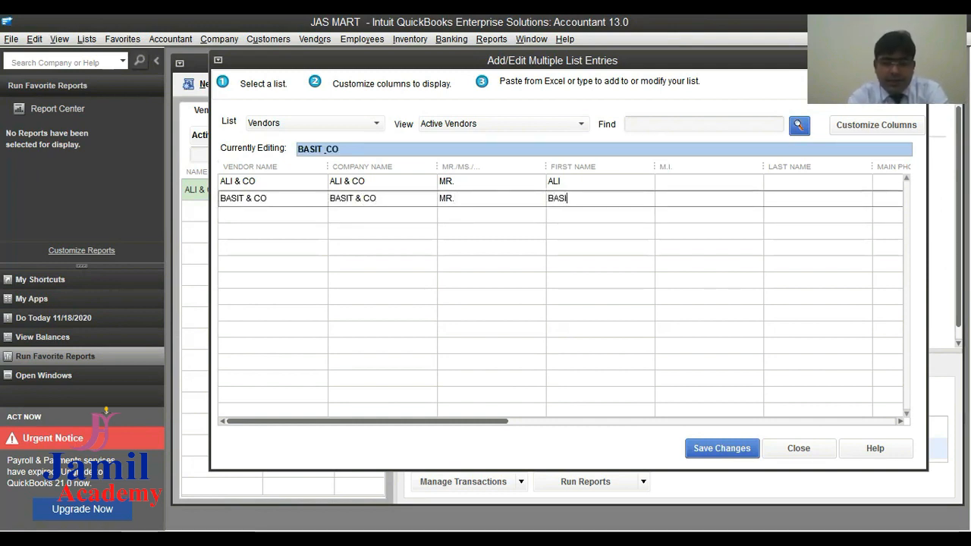
{"action": "type", "text": "T"}
{"action": "key", "text": "Tab"}
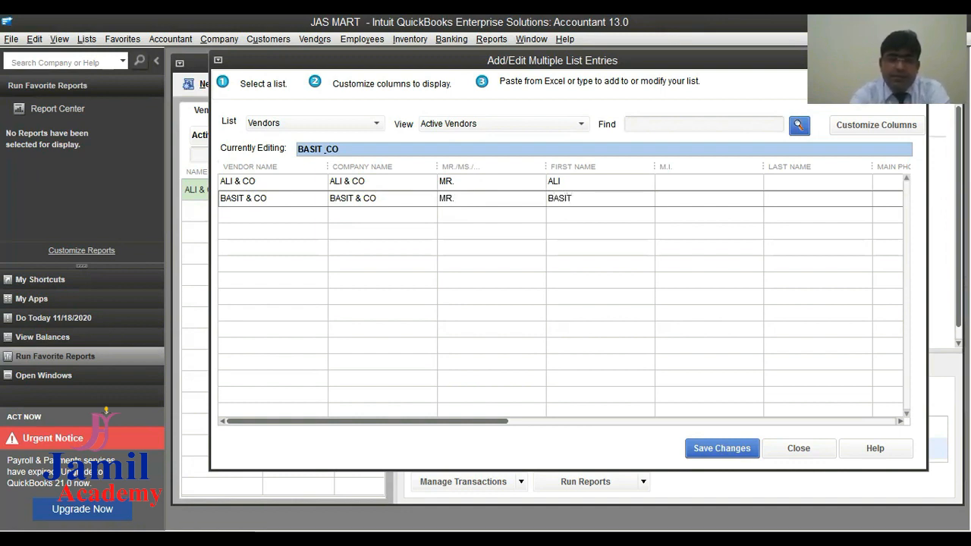
Step: Add a third vendor below BASIT & CO, using the same name for the vendor and the company
{"action": "left_click", "coordinate": [285, 216]}
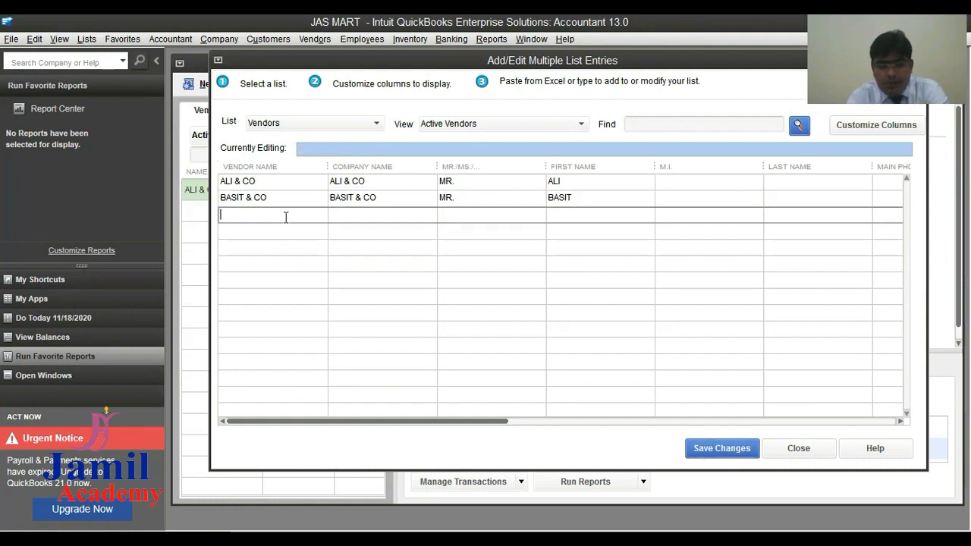
{"action": "type", "text": "YOUSIF"}
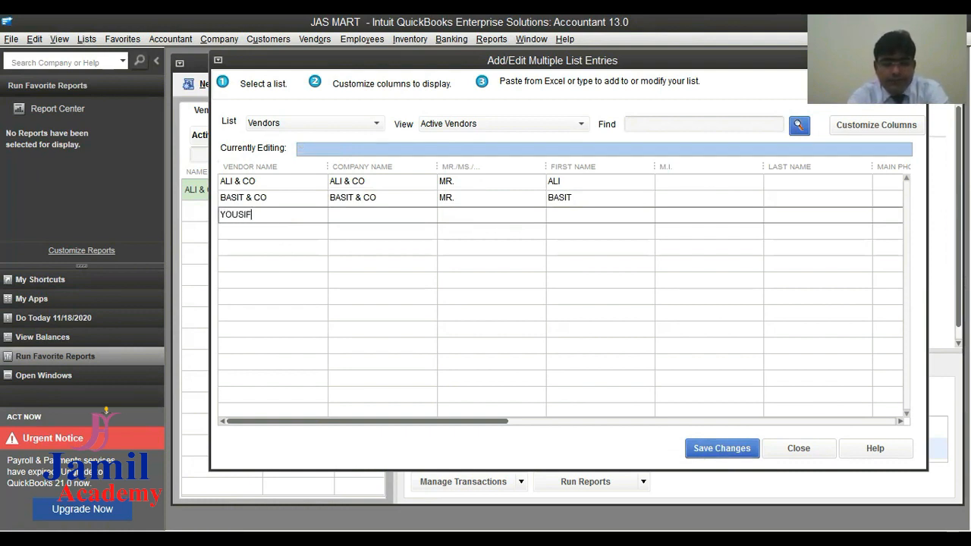
{"action": "key", "text": "Tab"}
{"action": "type", "text": "YOUSIF"}
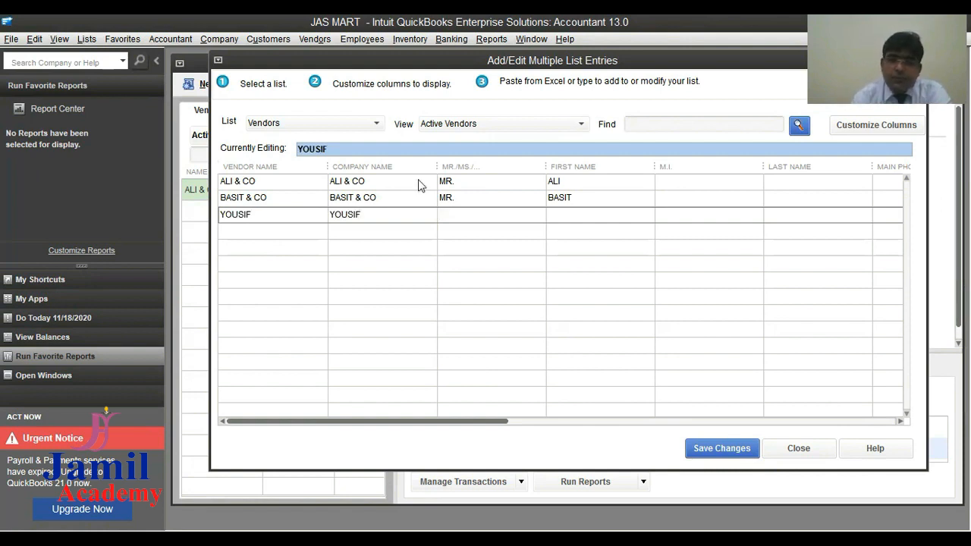
Step: Add a fourth vendor in the next empty row with identical vendor and company names
{"action": "left_click", "coordinate": [254, 232]}
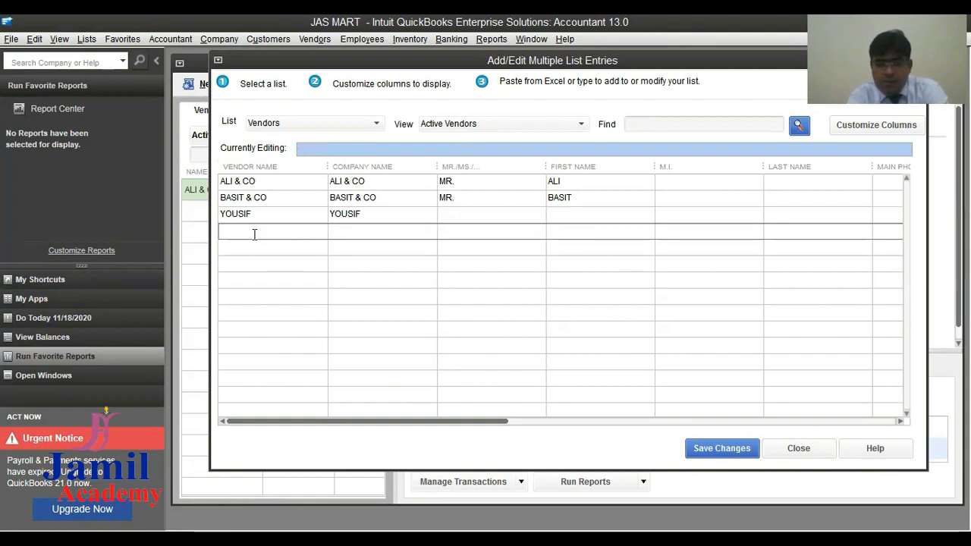
{"action": "type", "text": "NASIR"}
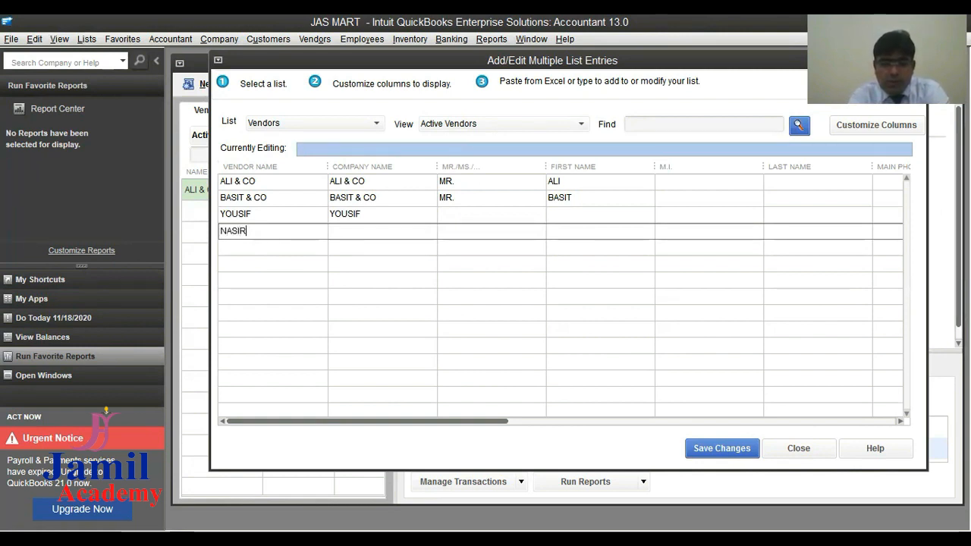
{"action": "key", "text": "Tab"}
{"action": "type", "text": "NASI"}
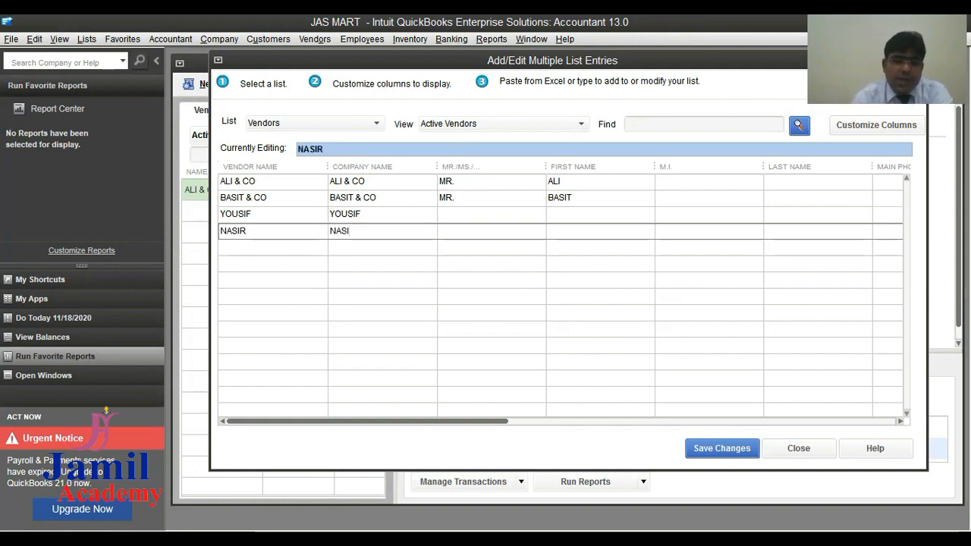
{"action": "type", "text": "R"}
{"action": "key", "text": "Tab"}
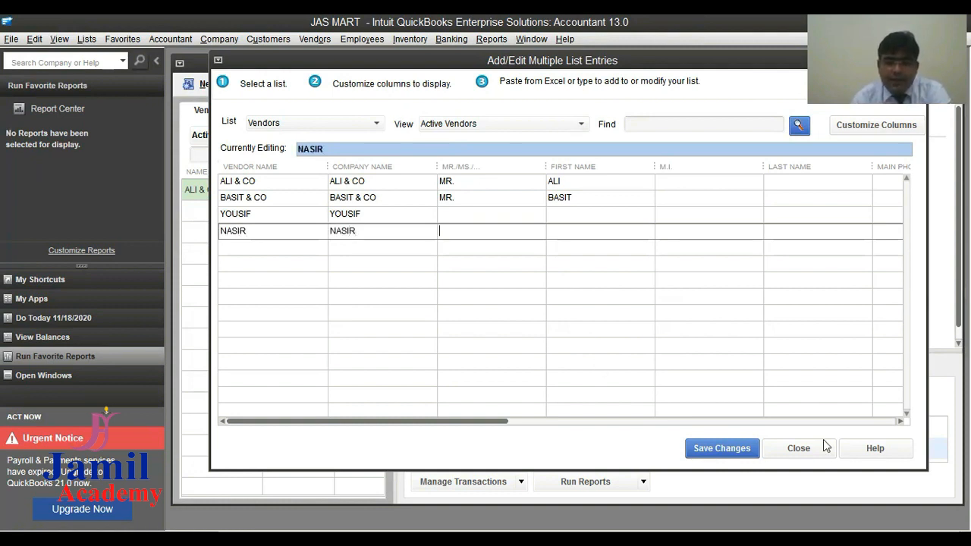
Step: Save the new vendor records and close the multiple entry list
{"action": "left_click", "coordinate": [721, 448]}
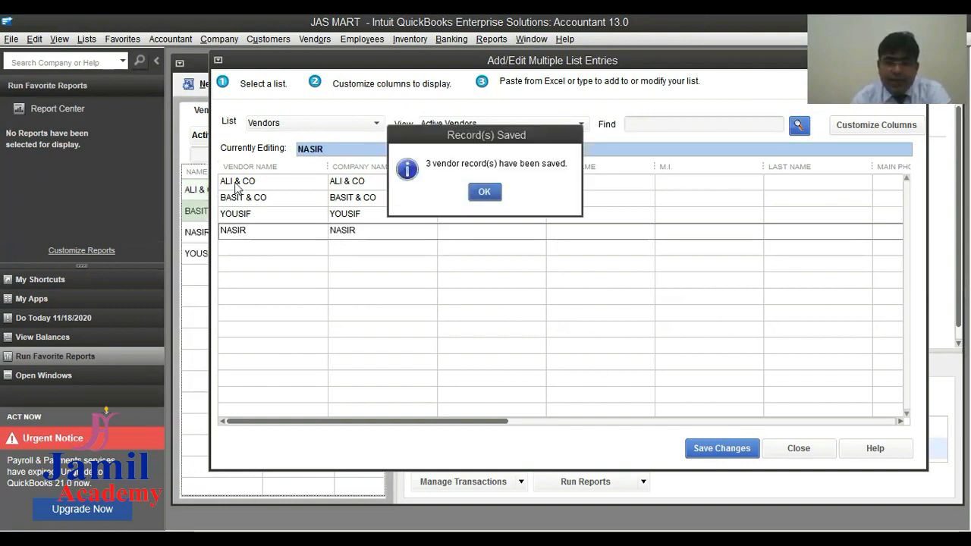
{"action": "left_click", "coordinate": [485, 192]}
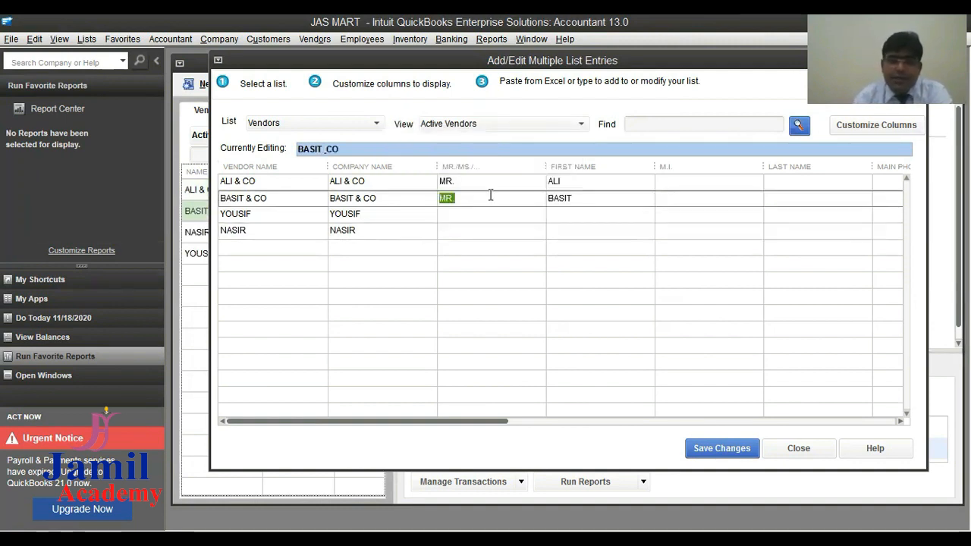
{"action": "left_click", "coordinate": [798, 448]}
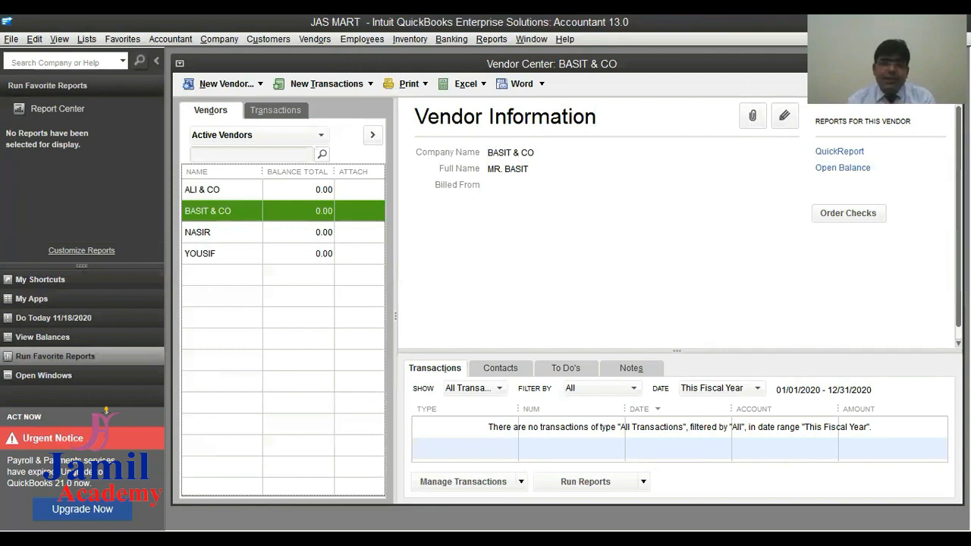
Step: Start a new purchase order and choose ALI & CO as its vendor
{"action": "left_click", "coordinate": [315, 40]}
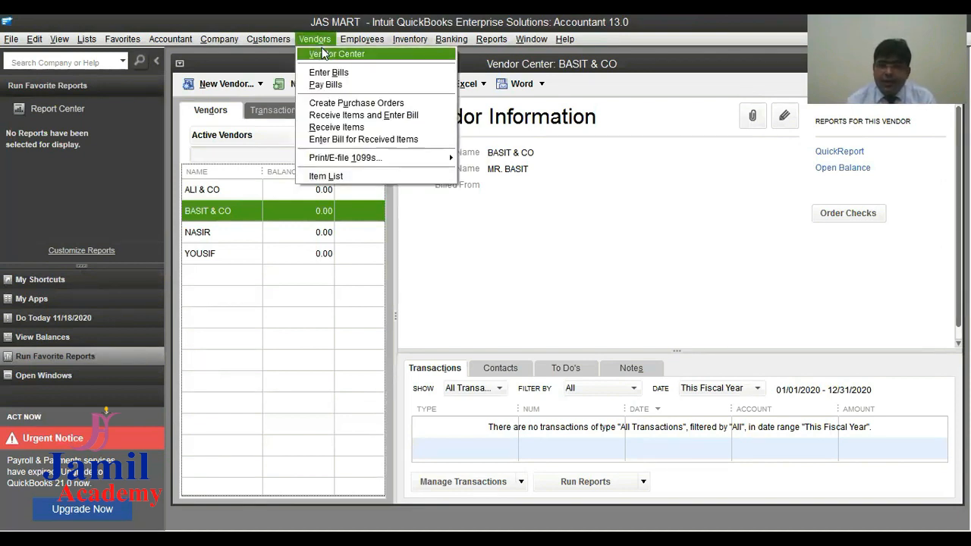
{"action": "left_click", "coordinate": [341, 103]}
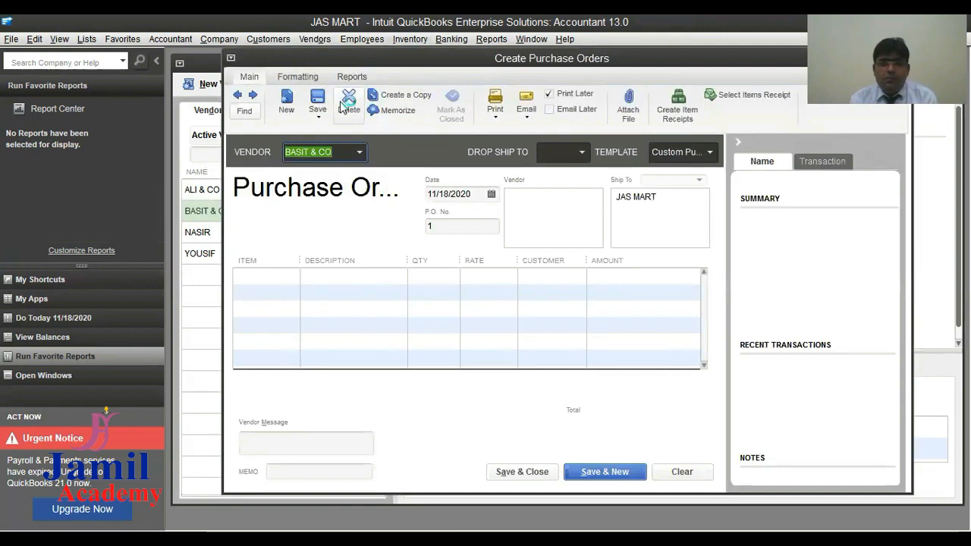
{"action": "left_click", "coordinate": [358, 153]}
{"action": "left_click", "coordinate": [360, 153]}
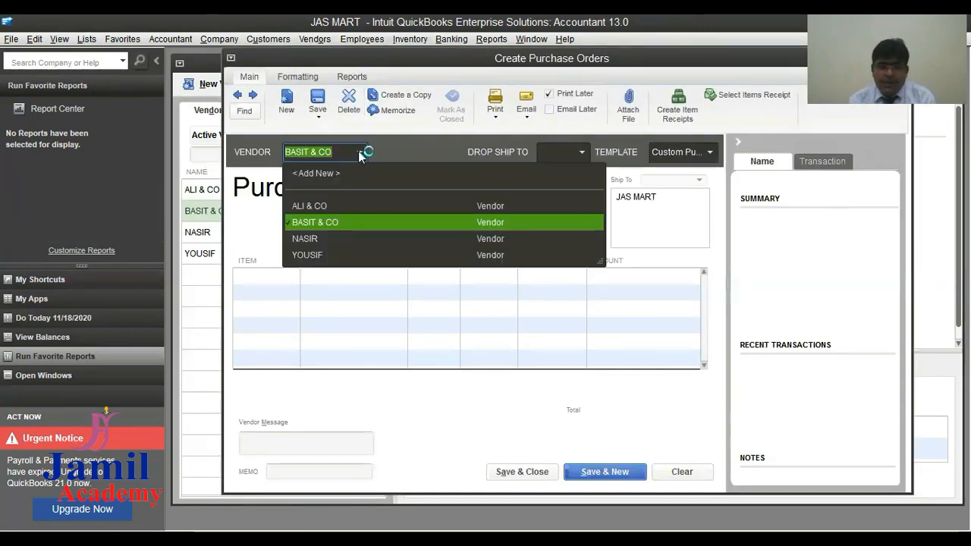
{"action": "left_click", "coordinate": [313, 213]}
Step: Add the items APPLE IPHONE 11, OPPO A2, SAMSUNG NOTE 7 and OPPO A1 to the purchase order
{"action": "left_click", "coordinate": [292, 278]}
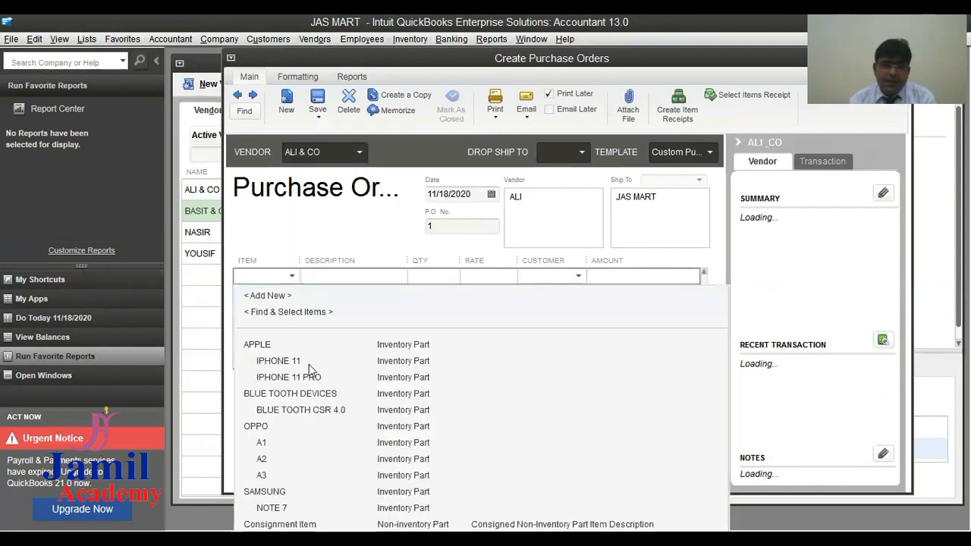
{"action": "left_click", "coordinate": [309, 362]}
{"action": "left_click", "coordinate": [291, 289]}
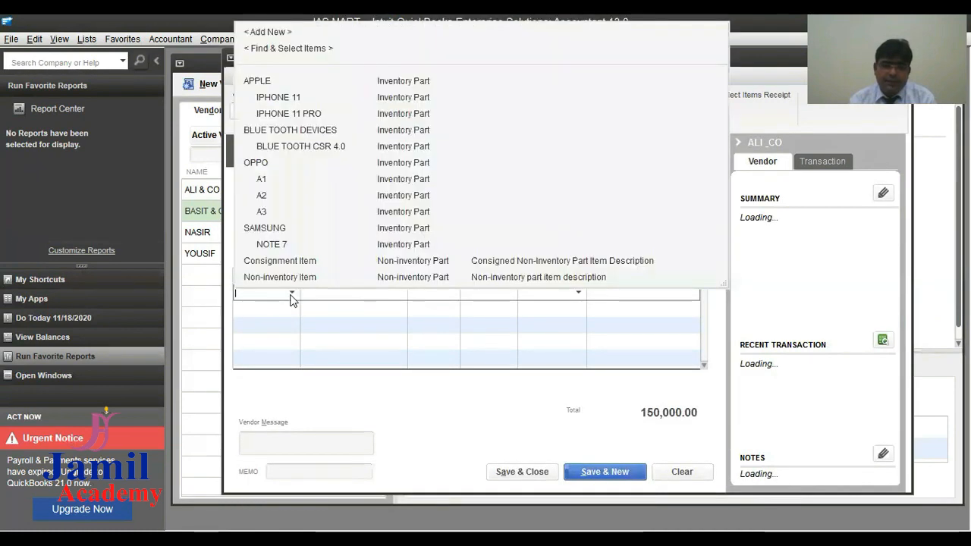
{"action": "left_click", "coordinate": [276, 202]}
{"action": "left_click", "coordinate": [297, 311]}
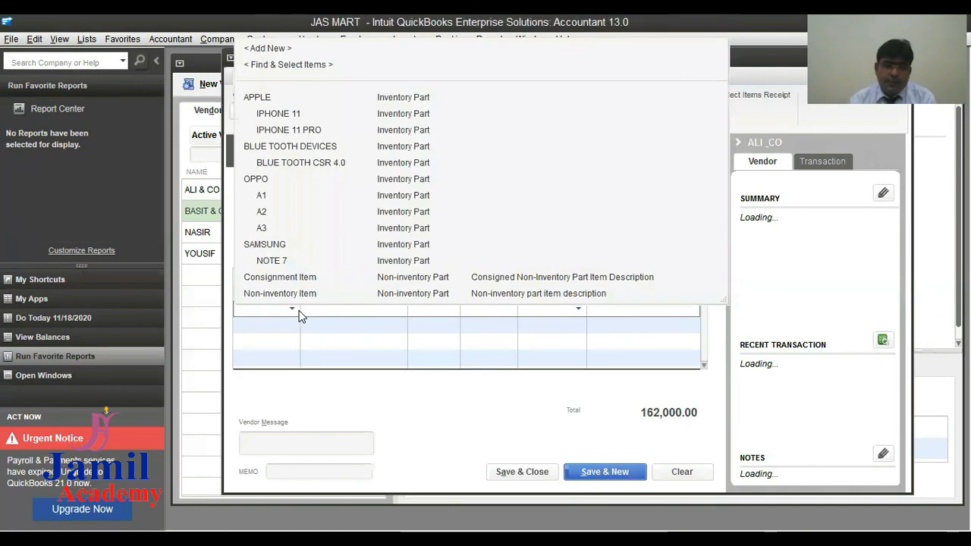
{"action": "left_click", "coordinate": [273, 262]}
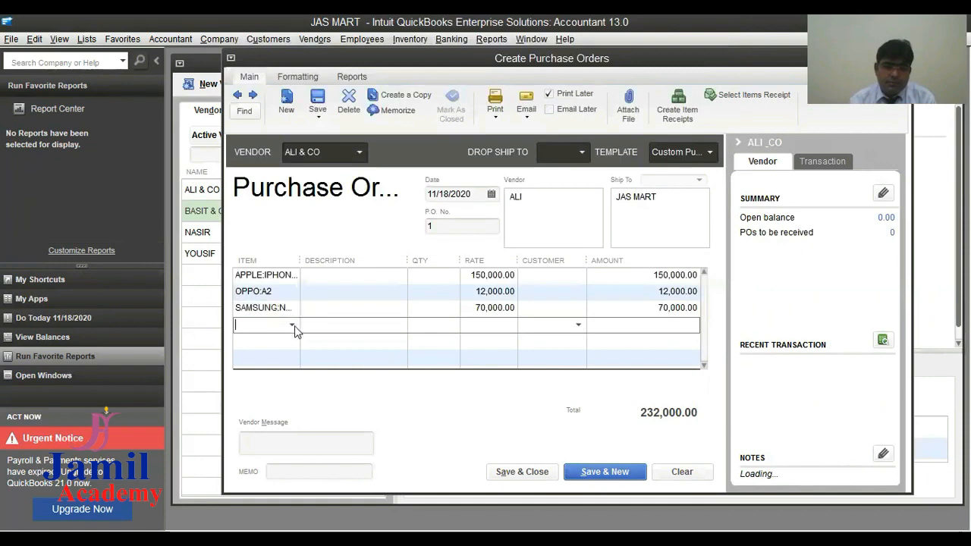
{"action": "left_click", "coordinate": [292, 326]}
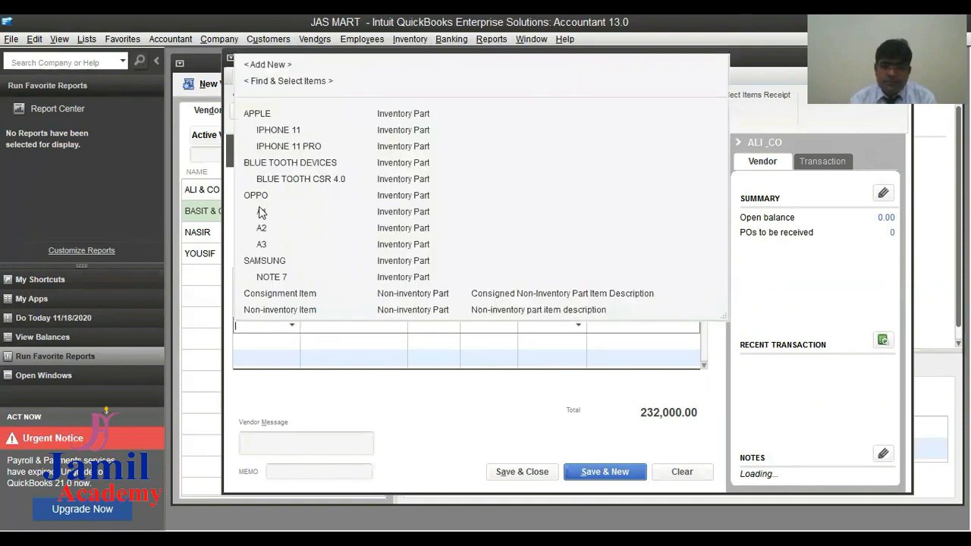
{"action": "left_click", "coordinate": [261, 212]}
{"action": "left_click", "coordinate": [375, 281]}
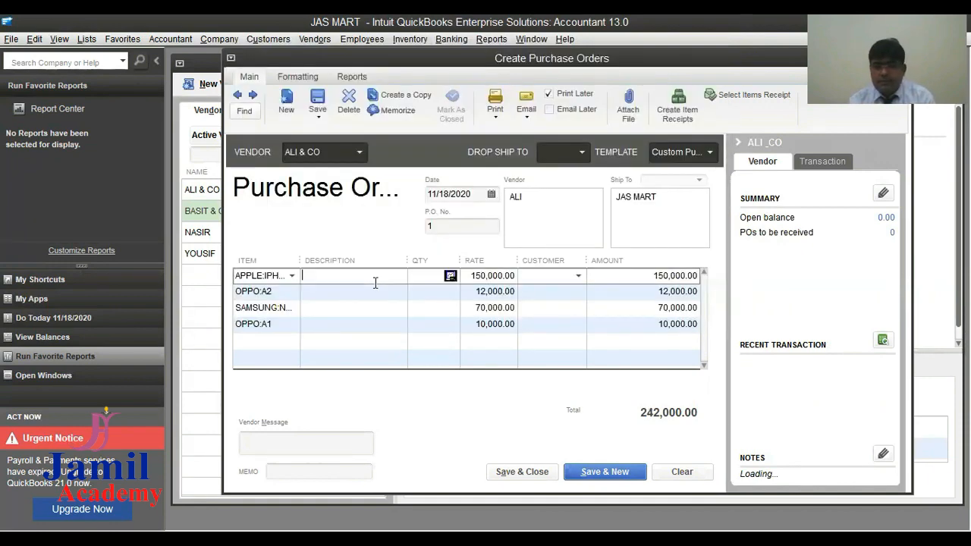
Step: Set the quantity to 5 for each of the four items on the purchase order
{"action": "left_click", "coordinate": [437, 279]}
{"action": "type", "text": "5"}
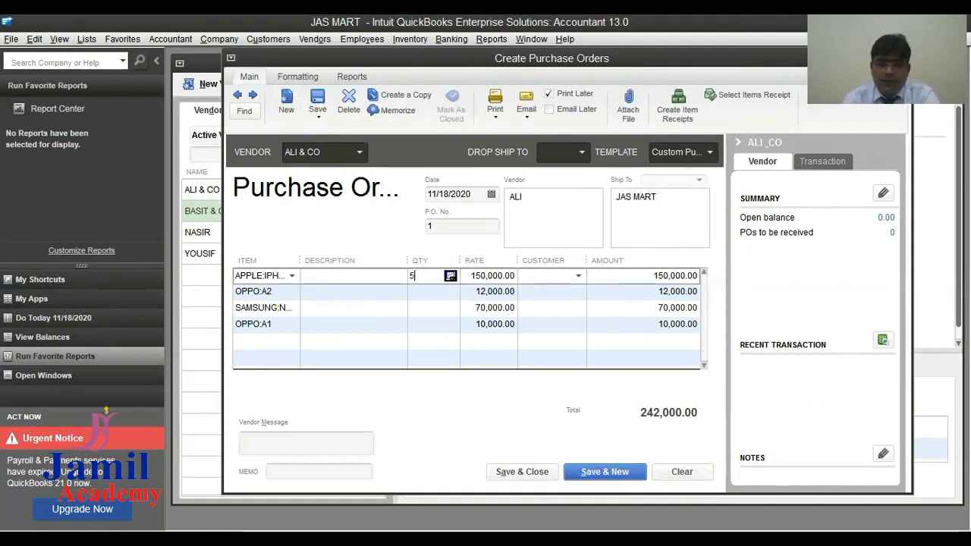
{"action": "left_click", "coordinate": [438, 294]}
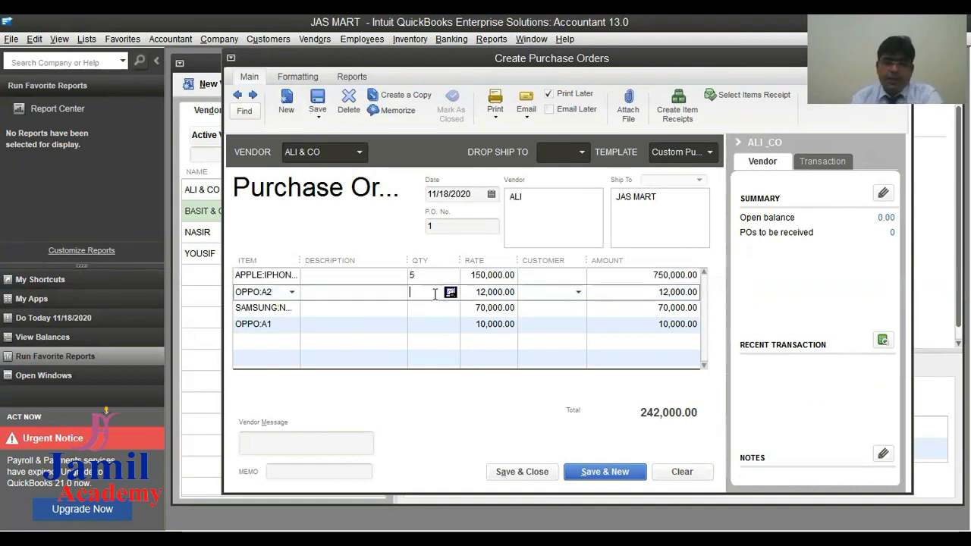
{"action": "type", "text": "5"}
{"action": "left_click", "coordinate": [439, 307]}
{"action": "type", "text": "5"}
{"action": "left_click", "coordinate": [428, 325]}
{"action": "type", "text": "5"}
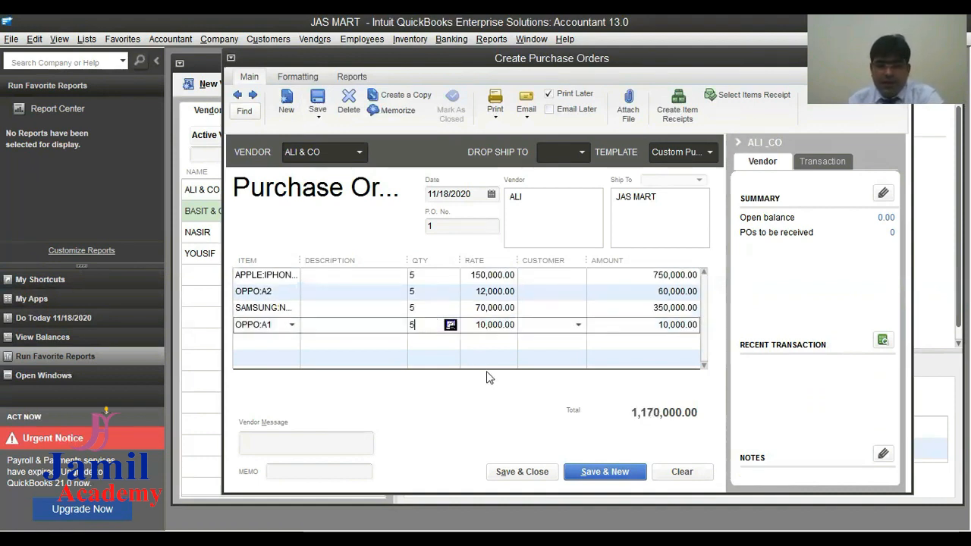
Step: Add BLUE TOOTH CSR 4.0 in the fifth item row with quantity 2 and rate 300
{"action": "left_click", "coordinate": [291, 342]}
{"action": "left_click", "coordinate": [291, 341]}
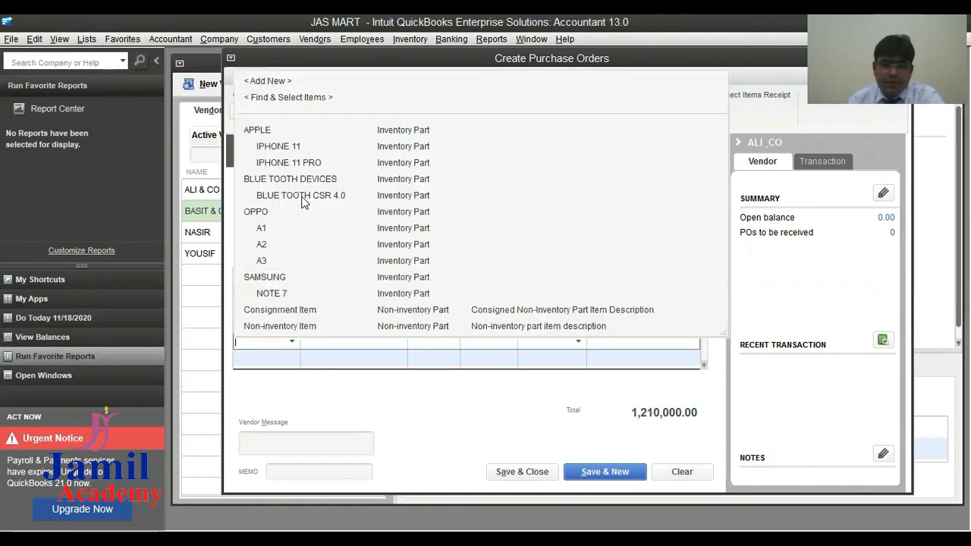
{"action": "left_click", "coordinate": [303, 196]}
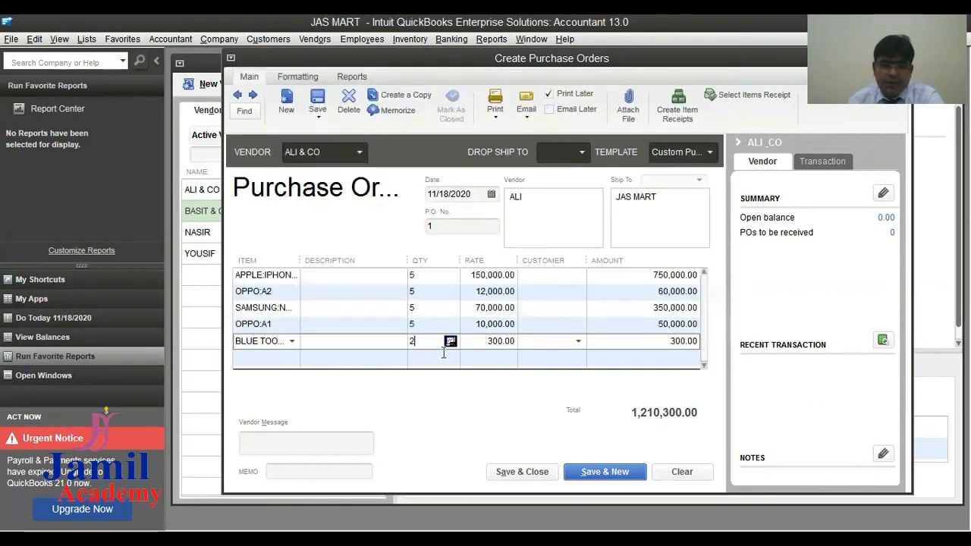
{"action": "key", "text": "Tab"}
{"action": "type", "text": "30"}
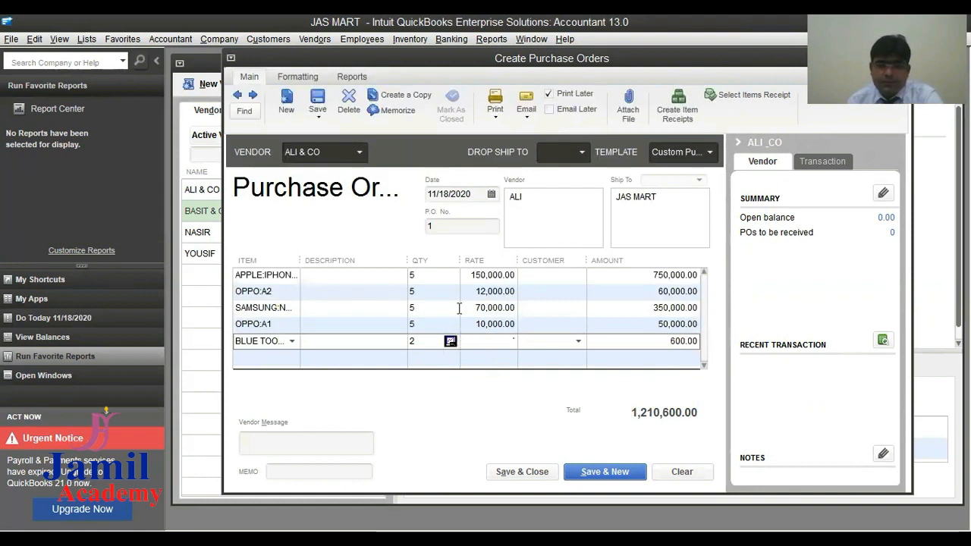
{"action": "type", "text": "0"}
{"action": "left_click", "coordinate": [523, 348]}
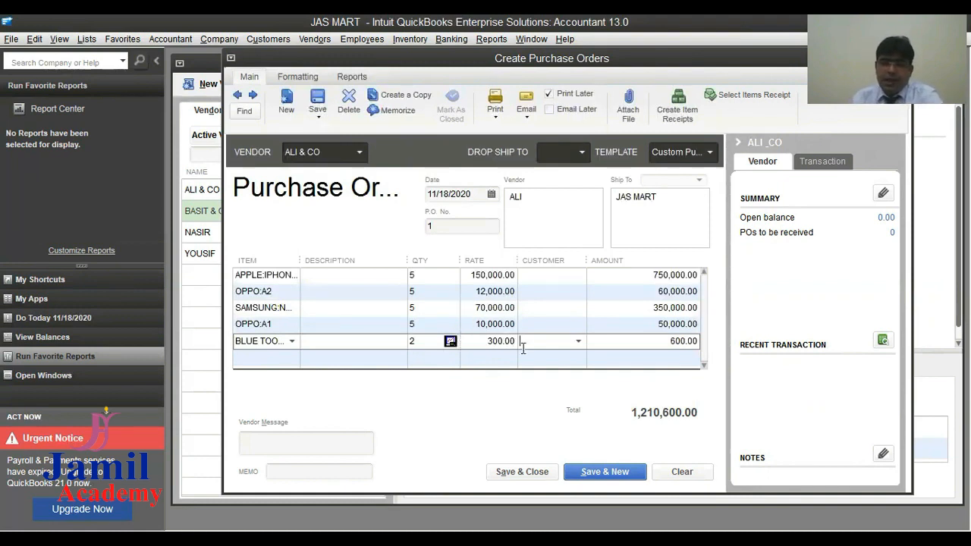
Step: Save the ALI & CO purchase order and close it
{"action": "left_click_drag", "start_coordinate": [495, 279], "coordinate": [490, 333]}
{"action": "left_click_drag", "start_coordinate": [470, 291], "coordinate": [496, 340]}
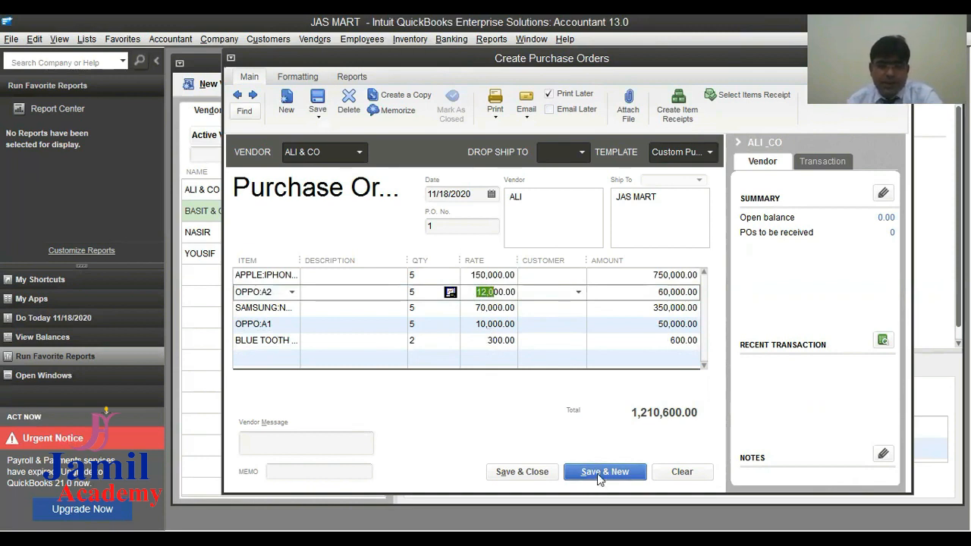
{"action": "left_click", "coordinate": [531, 474]}
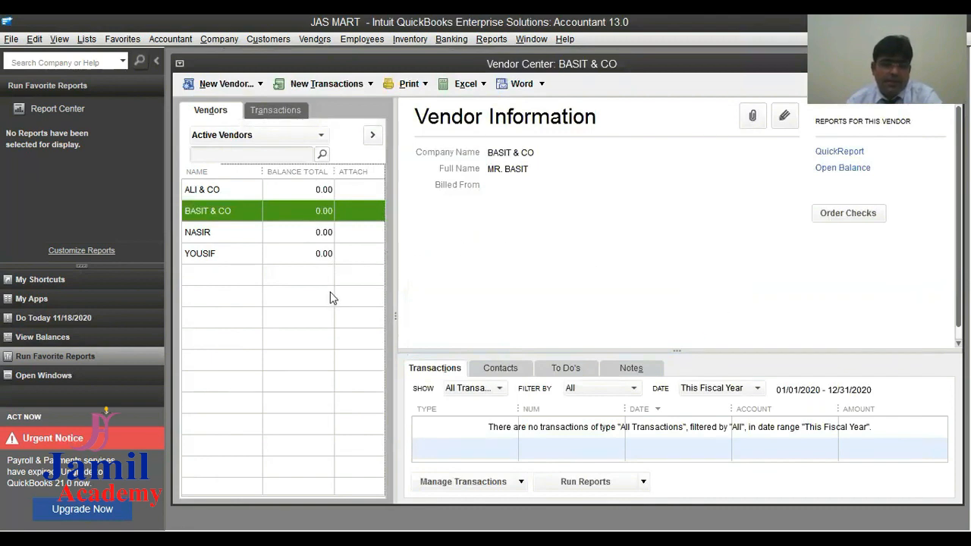
Step: Review the vendor purchase orders, item receipts and bills, then return to the vendor list
{"action": "left_click", "coordinate": [275, 111]}
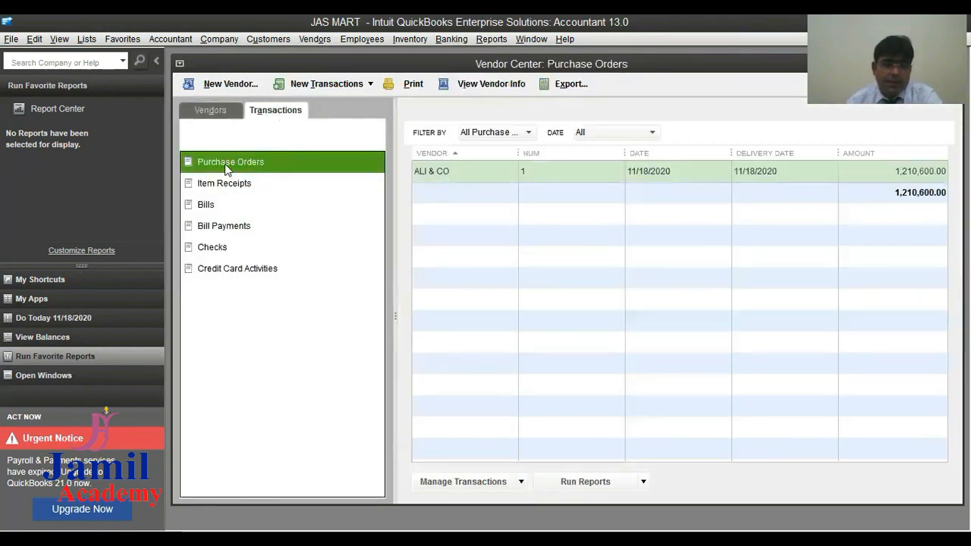
{"action": "left_click", "coordinate": [214, 187]}
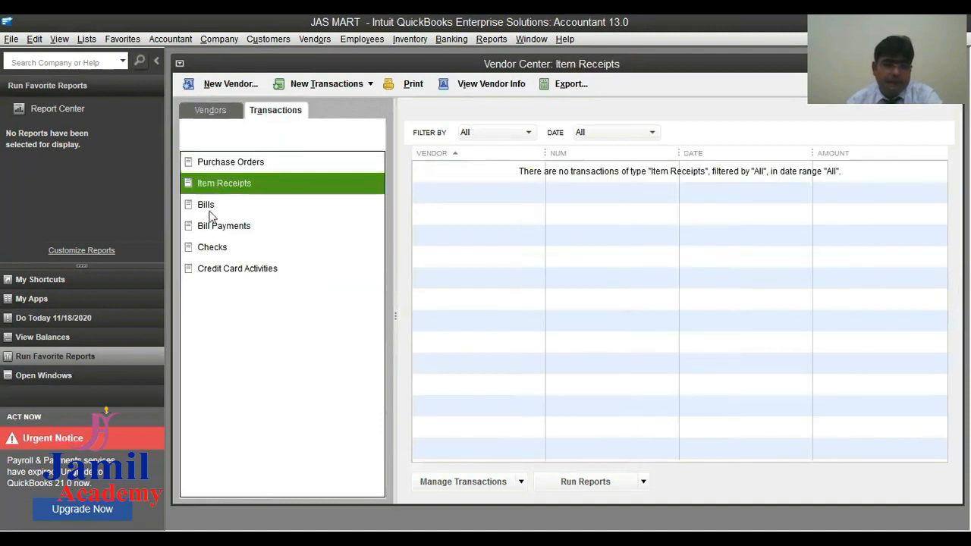
{"action": "left_click", "coordinate": [199, 211]}
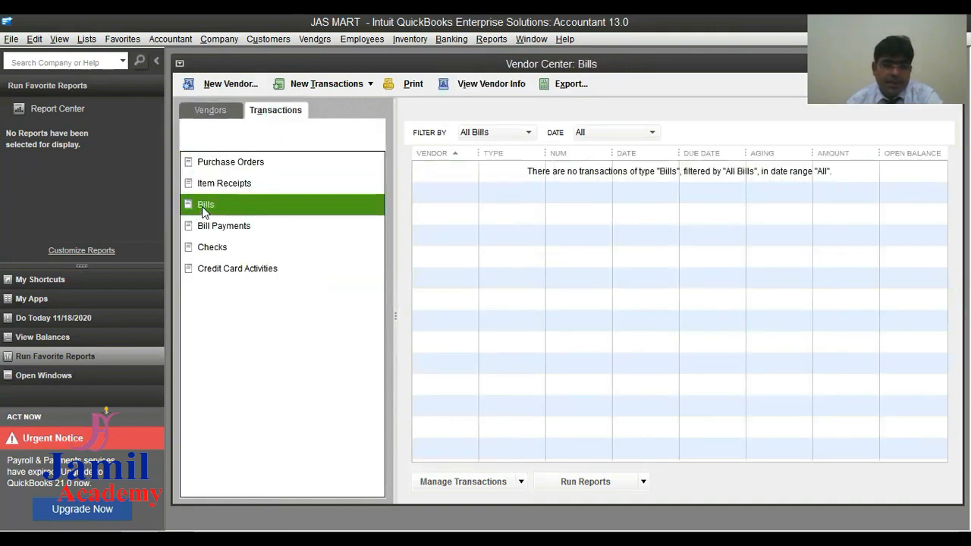
{"action": "left_click", "coordinate": [197, 103]}
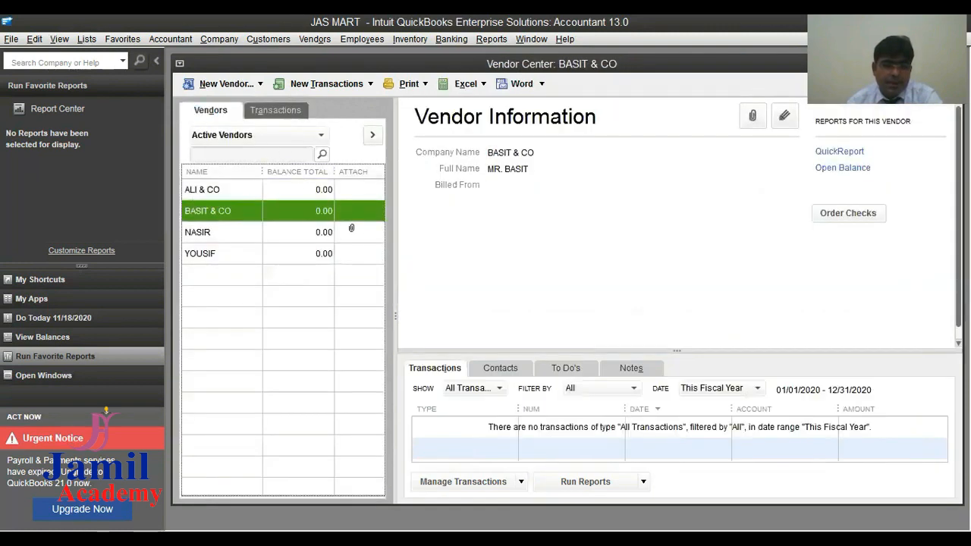
Step: View the Inventory Asset register from the maximized chart of accounts, then close both
{"action": "left_click", "coordinate": [220, 39]}
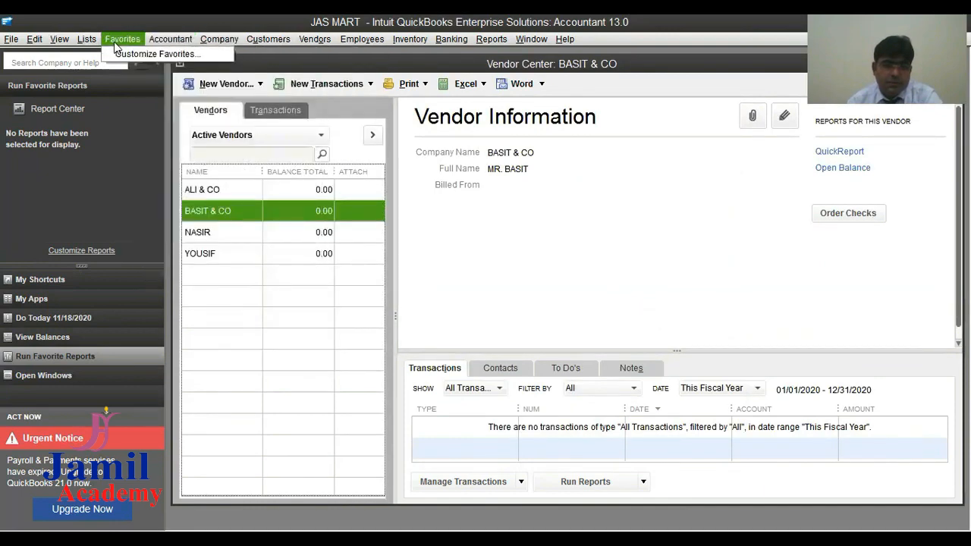
{"action": "left_click", "coordinate": [99, 53]}
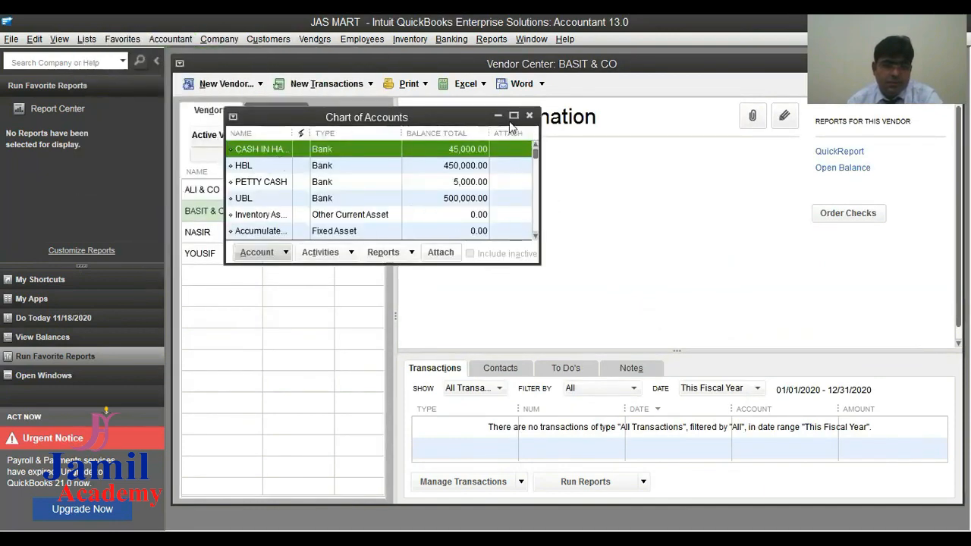
{"action": "left_click", "coordinate": [514, 116]}
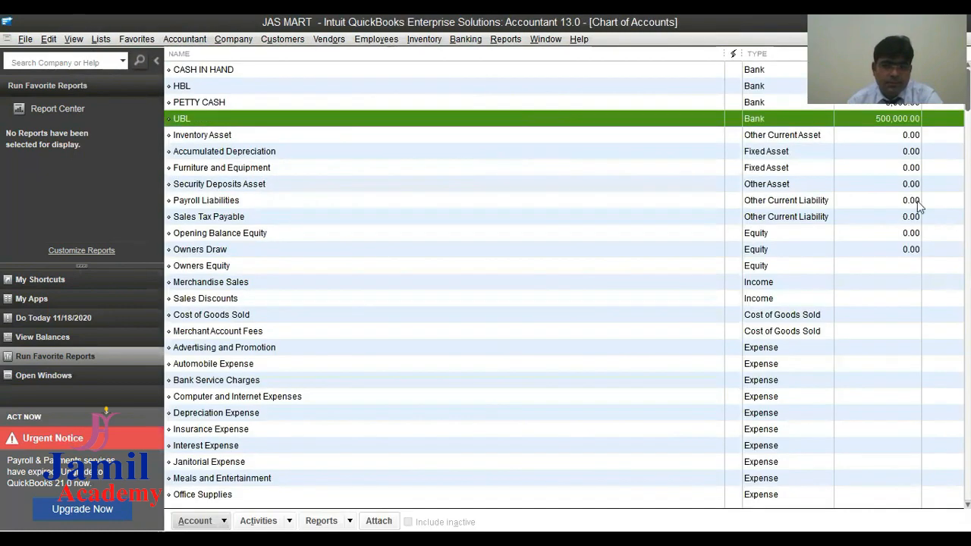
{"action": "left_click", "coordinate": [207, 137]}
{"action": "double_click", "coordinate": [328, 135]}
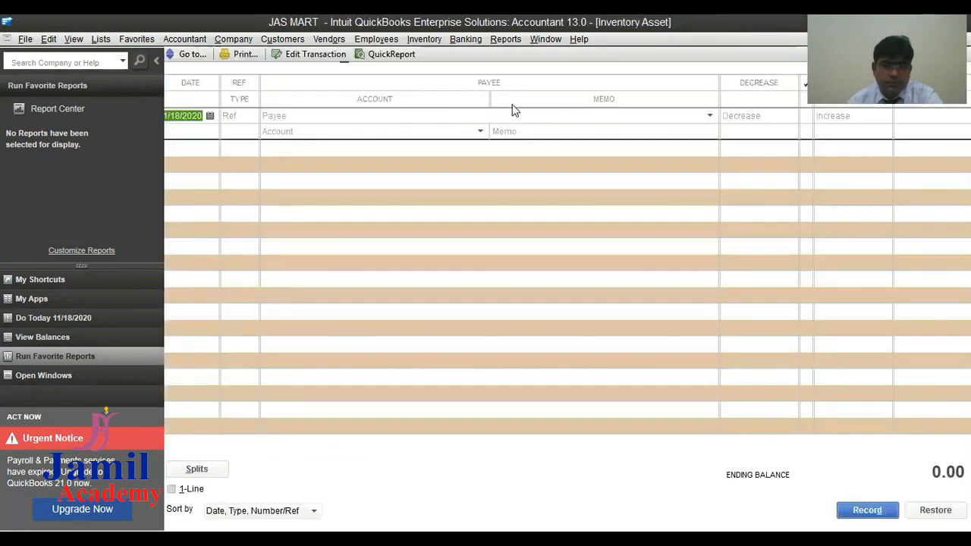
{"action": "key", "text": "Escape"}
{"action": "key", "text": "Escape"}
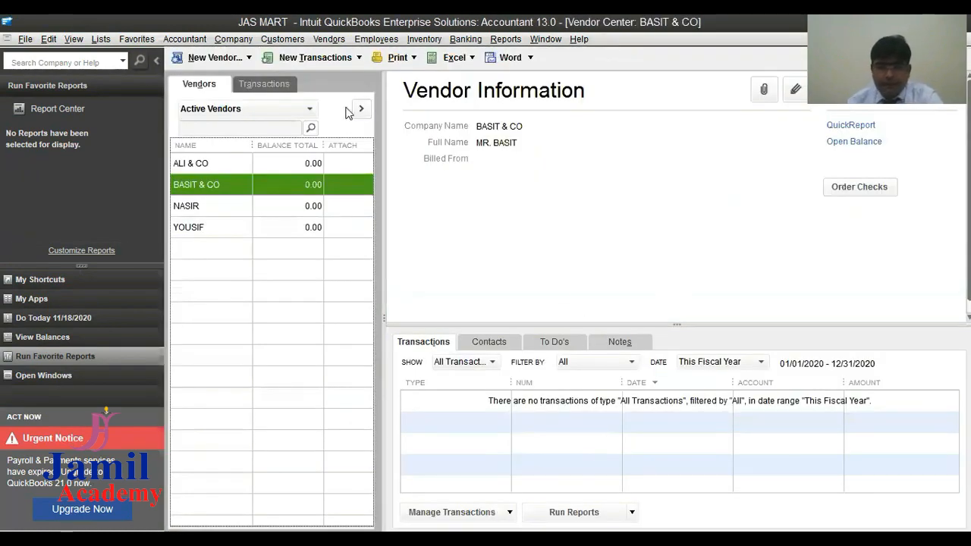
Step: Open a blank vendor bill, look at its Items and Expenses sections, and close it without entering anything
{"action": "left_click", "coordinate": [329, 39]}
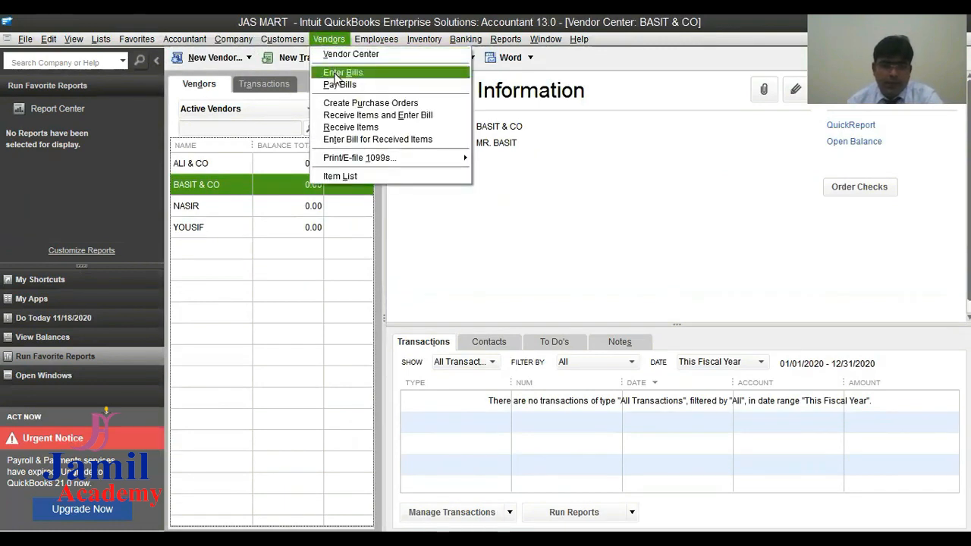
{"action": "left_click", "coordinate": [336, 72]}
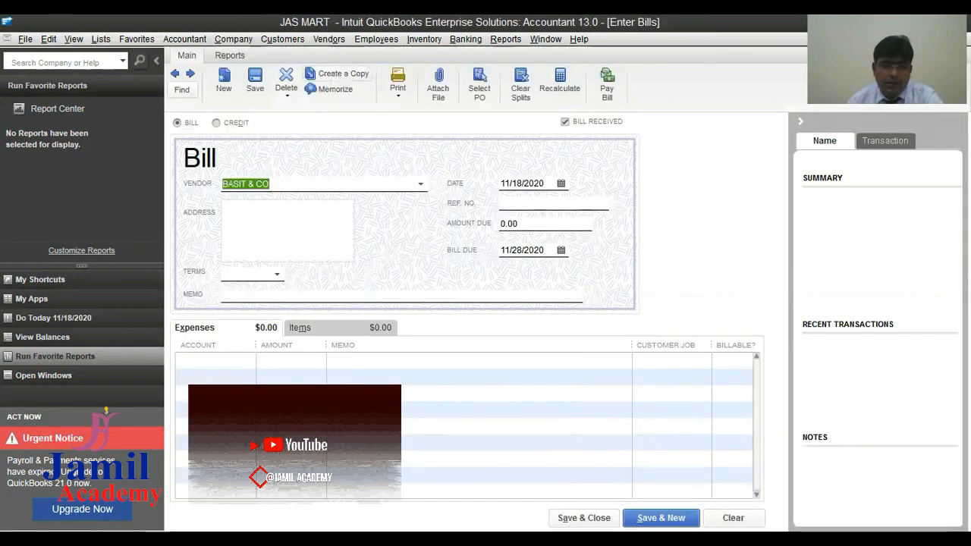
{"action": "left_click", "coordinate": [307, 330]}
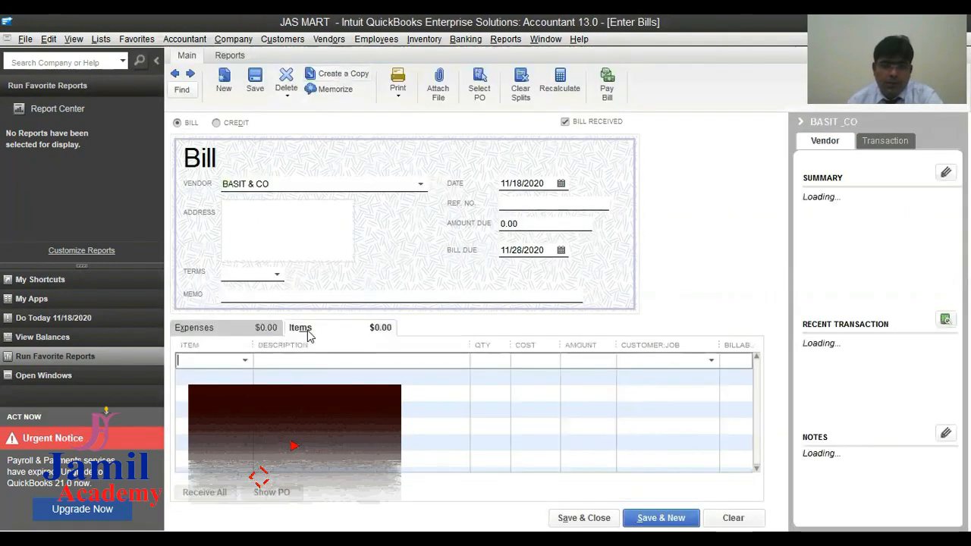
{"action": "left_click", "coordinate": [240, 331]}
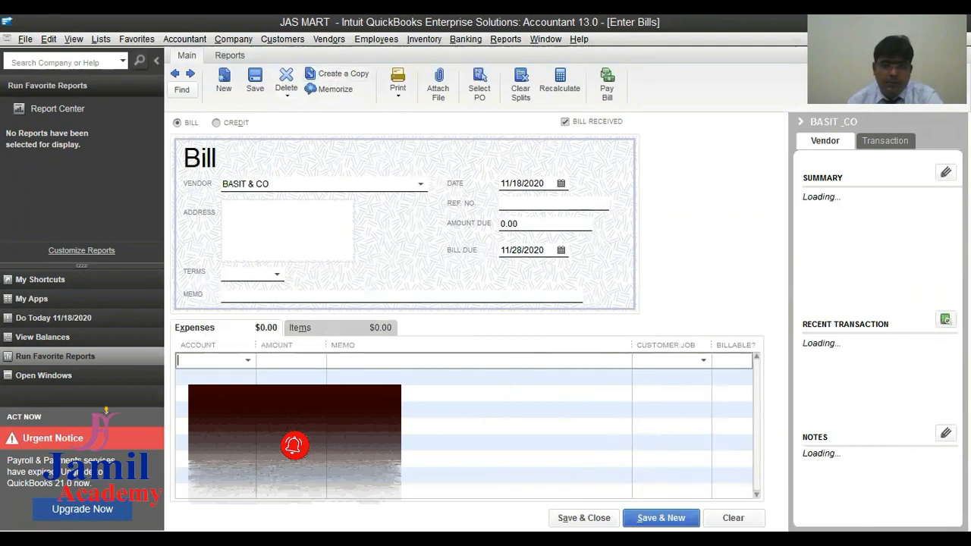
{"action": "left_click", "coordinate": [960, 38]}
{"action": "left_click", "coordinate": [478, 194]}
Step: Start another purchase order and choose ALI & CO as its vendor
{"action": "left_click", "coordinate": [376, 39]}
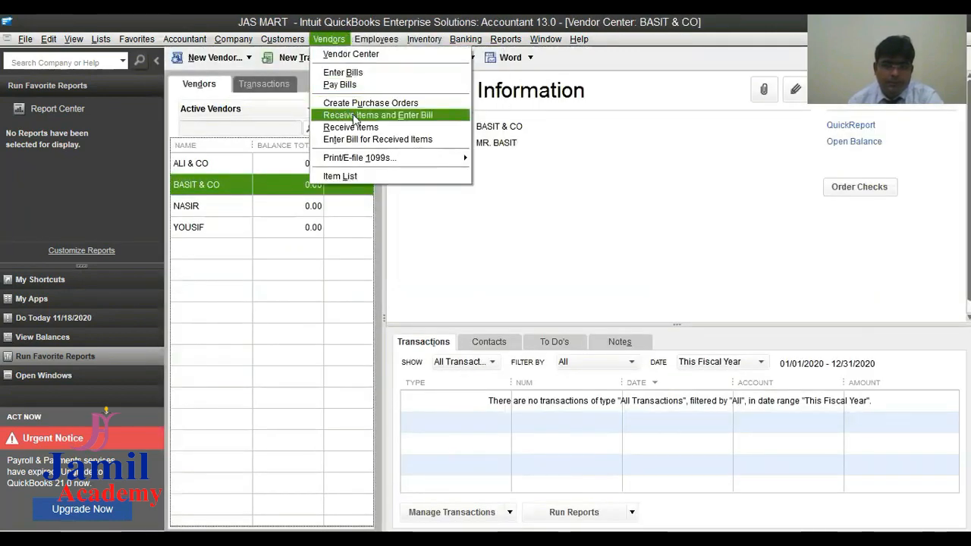
{"action": "left_click", "coordinate": [353, 104]}
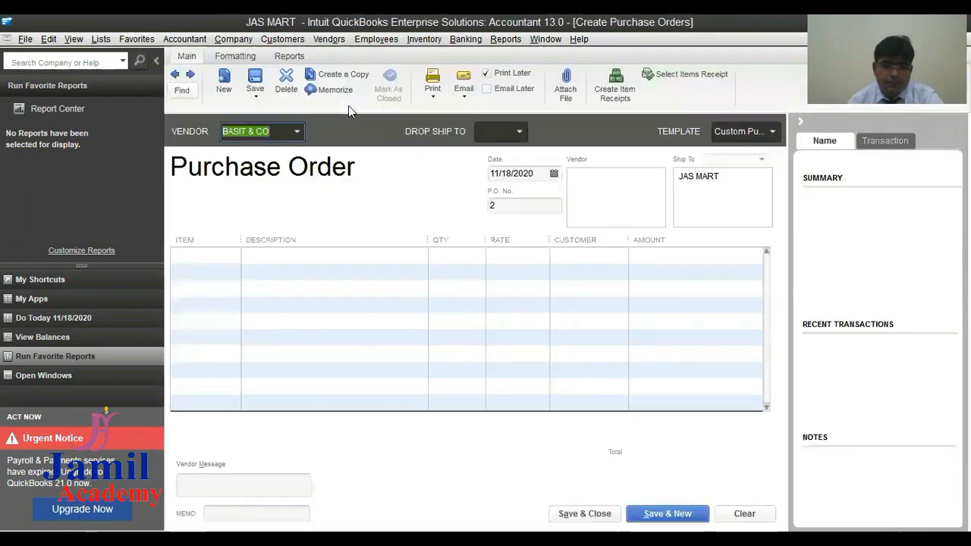
{"action": "left_click", "coordinate": [297, 131]}
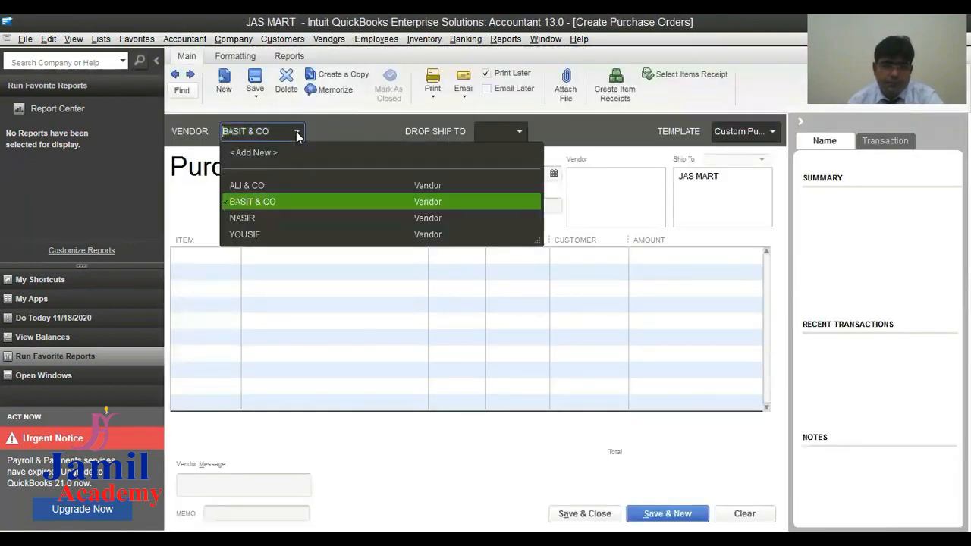
{"action": "left_click", "coordinate": [258, 184]}
Step: Try to go back to the previous purchase order from the blank one
{"action": "left_click", "coordinate": [179, 77]}
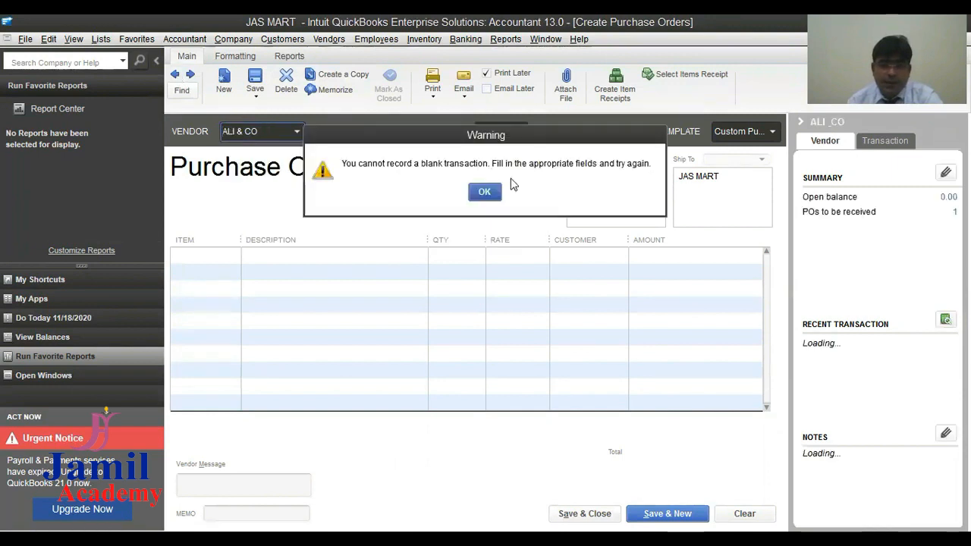
{"action": "left_click", "coordinate": [481, 190]}
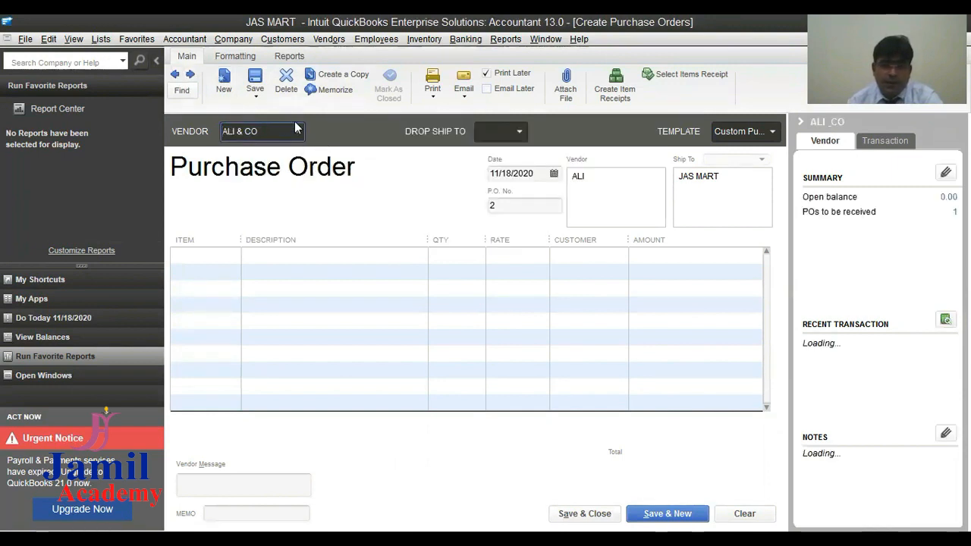
{"action": "left_click", "coordinate": [172, 75]}
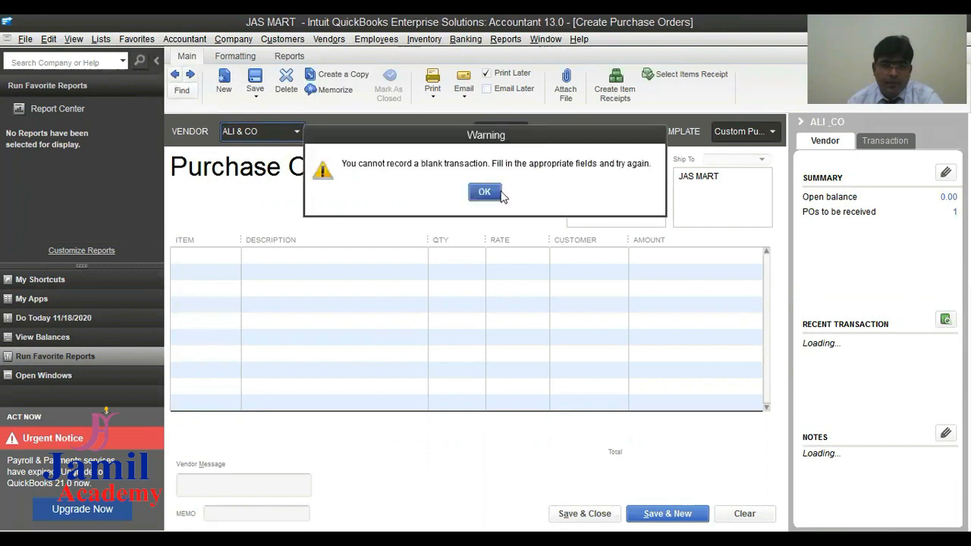
{"action": "left_click", "coordinate": [485, 192]}
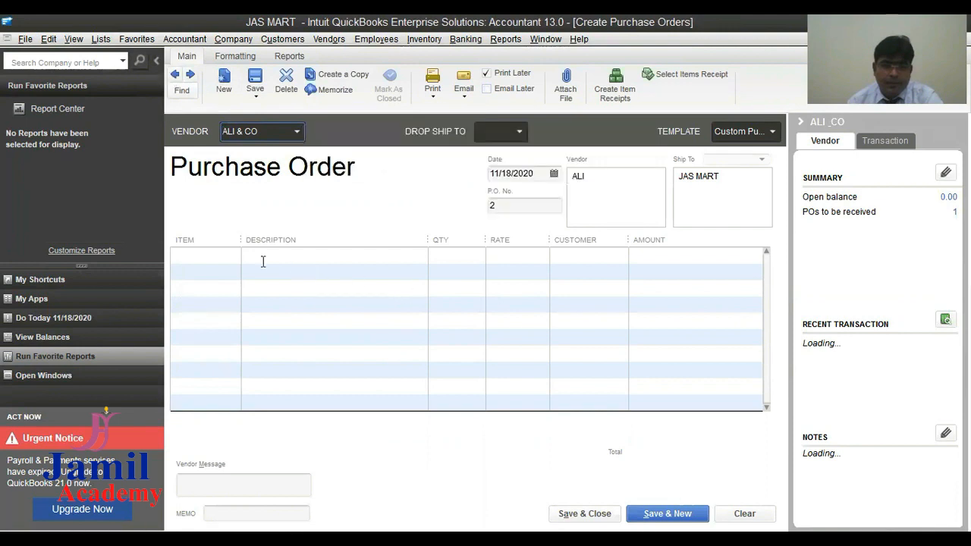
{"action": "left_click", "coordinate": [494, 210]}
Step: Change the purchase order's vendor to the third one listed and enter BLUE TOOTH CSR 4.0 in the first item row
{"action": "left_click", "coordinate": [297, 131]}
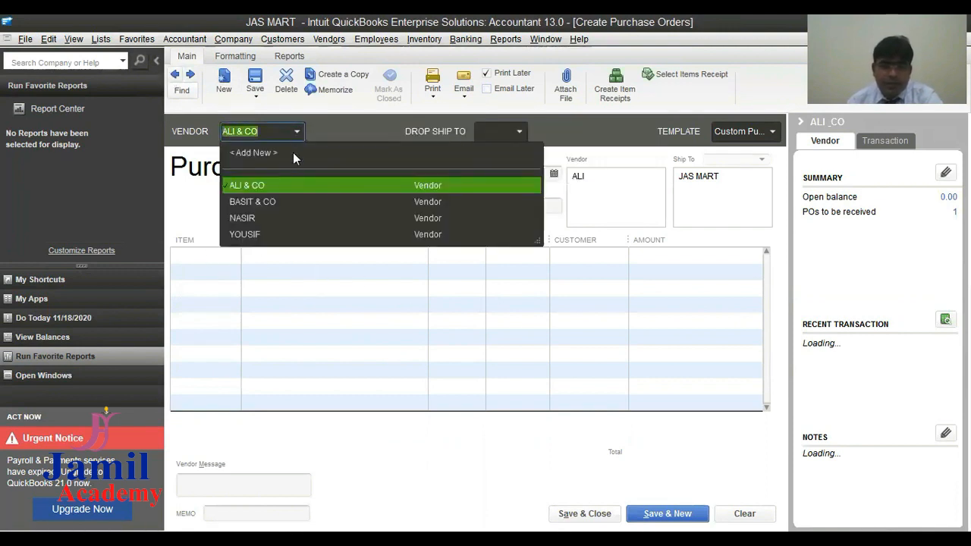
{"action": "left_click", "coordinate": [260, 216]}
{"action": "left_click", "coordinate": [233, 255]}
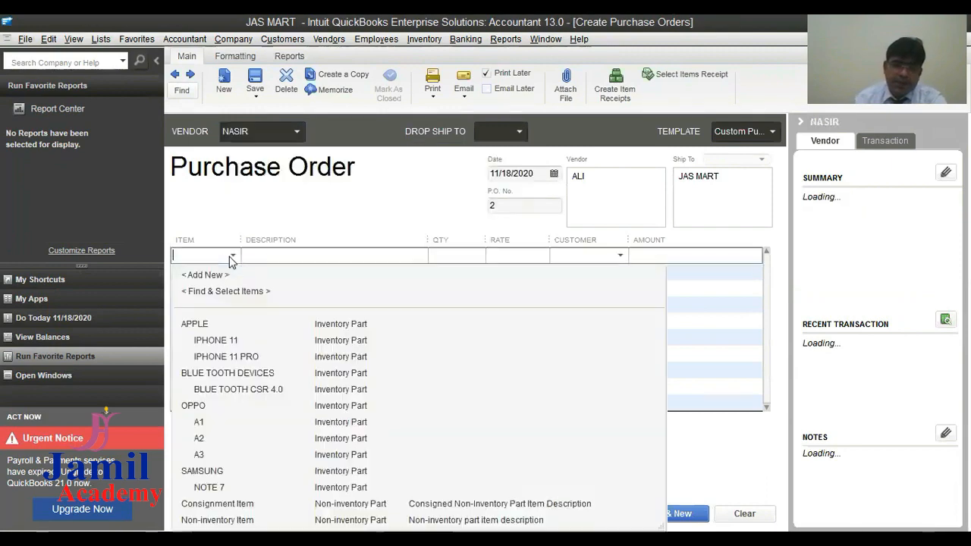
{"action": "left_click", "coordinate": [219, 345]}
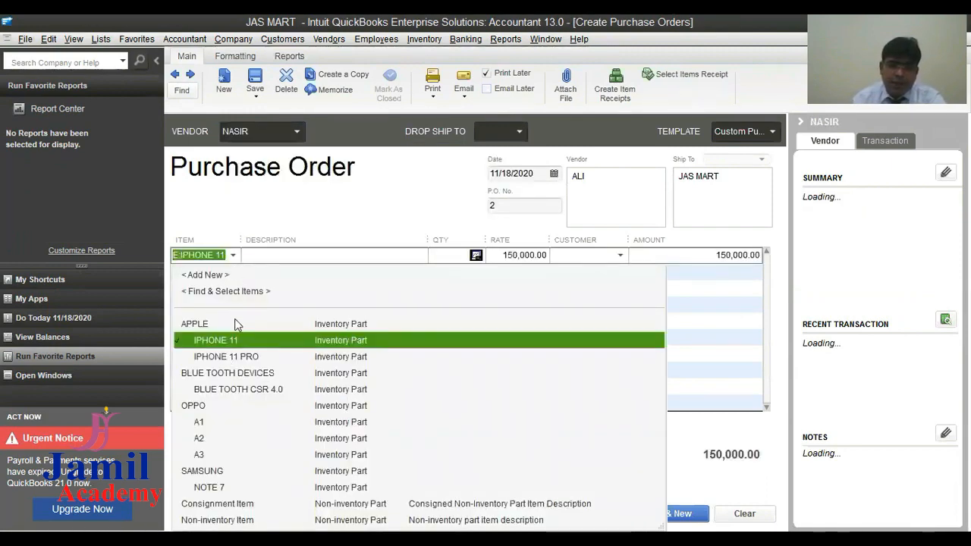
{"action": "left_click", "coordinate": [242, 357]}
{"action": "right_click", "coordinate": [233, 258]}
{"action": "left_click", "coordinate": [232, 256]}
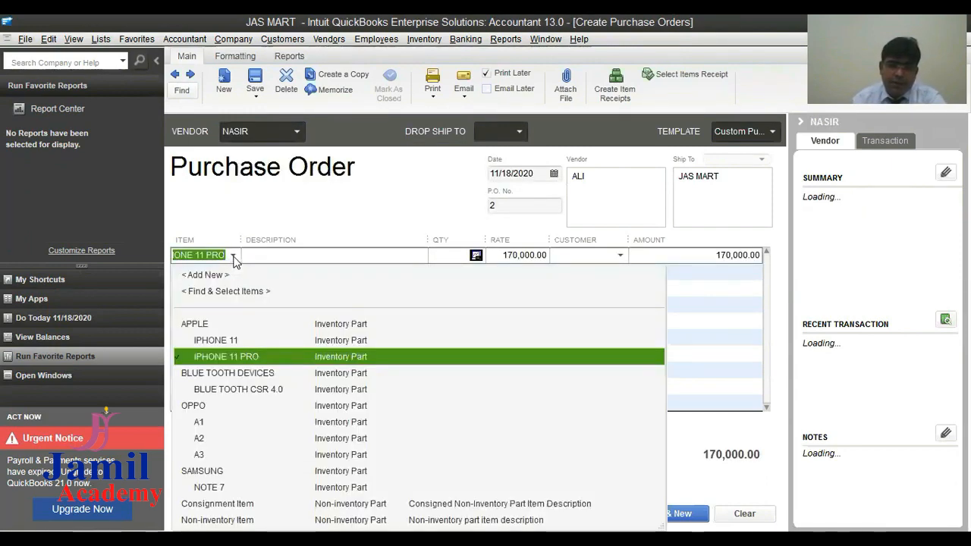
{"action": "left_click", "coordinate": [253, 393]}
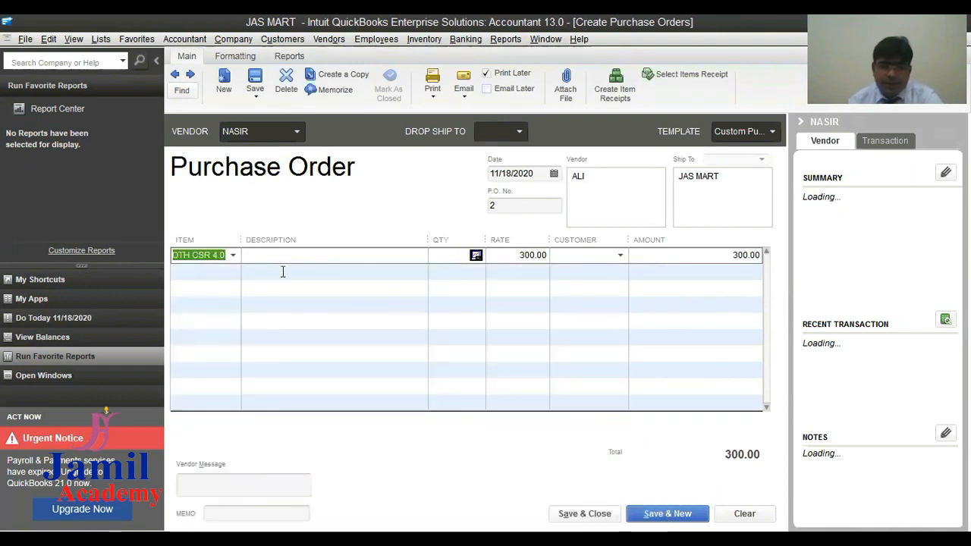
Step: Add IPHONE 11 PRO as the second item on the purchase order and set both rows' quantities to 5
{"action": "left_click", "coordinate": [233, 272]}
{"action": "left_click", "coordinate": [233, 272]}
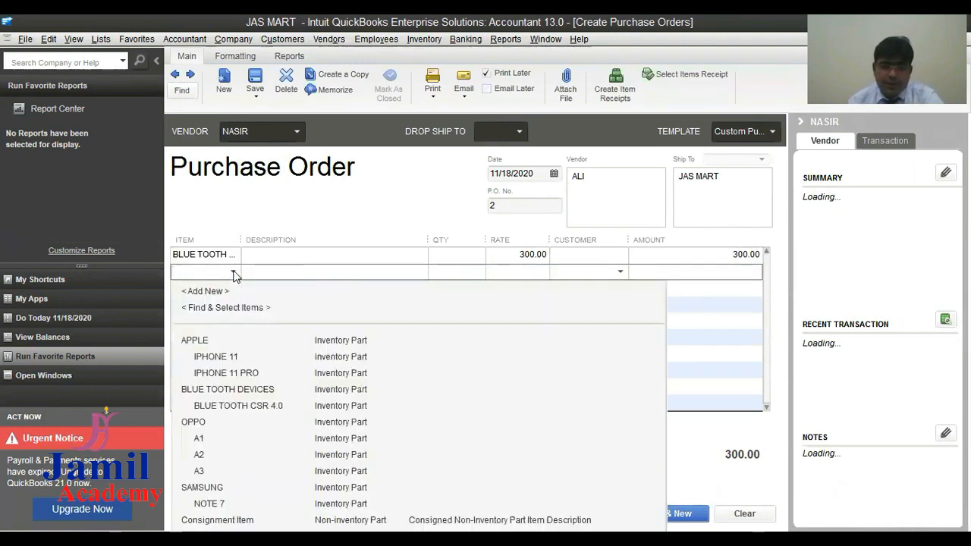
{"action": "left_click", "coordinate": [237, 373]}
{"action": "left_click", "coordinate": [449, 256]}
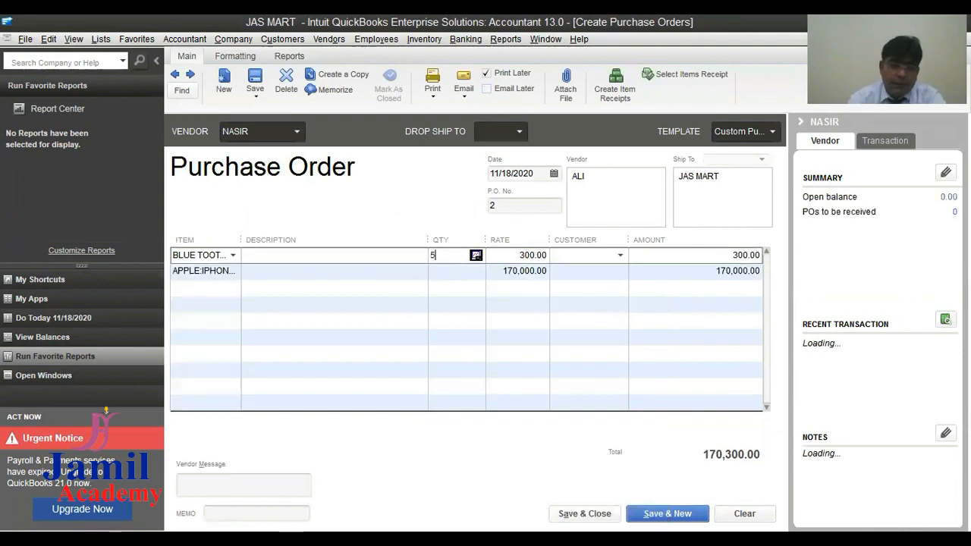
{"action": "left_click", "coordinate": [466, 284]}
{"action": "left_click", "coordinate": [447, 271]}
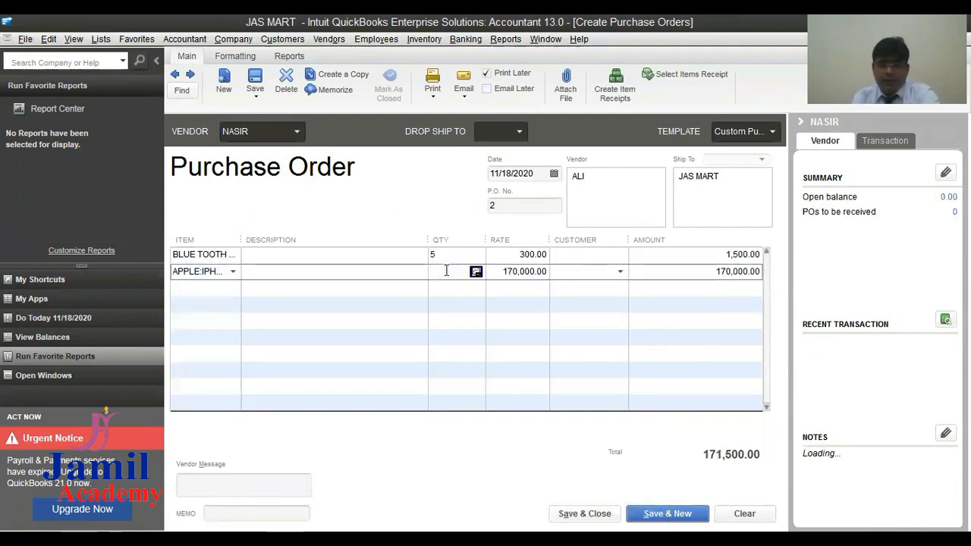
{"action": "type", "text": "5"}
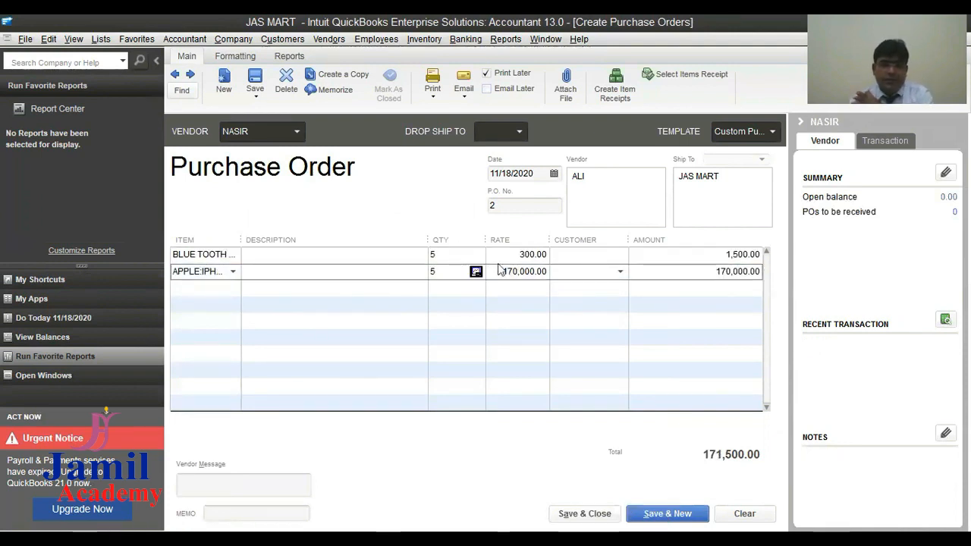
{"action": "left_click", "coordinate": [620, 271]}
{"action": "left_click", "coordinate": [560, 257]}
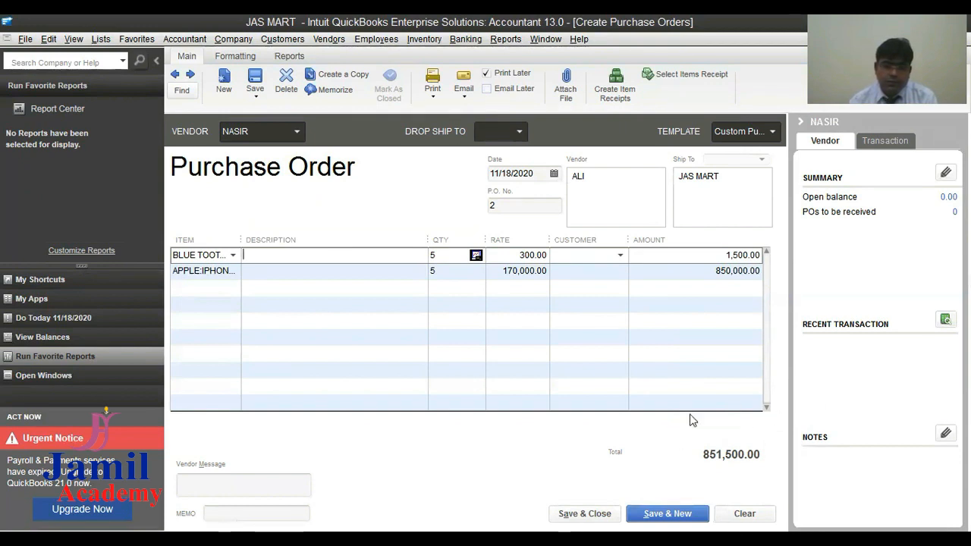
Step: Save the purchase order, then close the purchase order window after viewing the previous order
{"action": "left_click", "coordinate": [253, 85]}
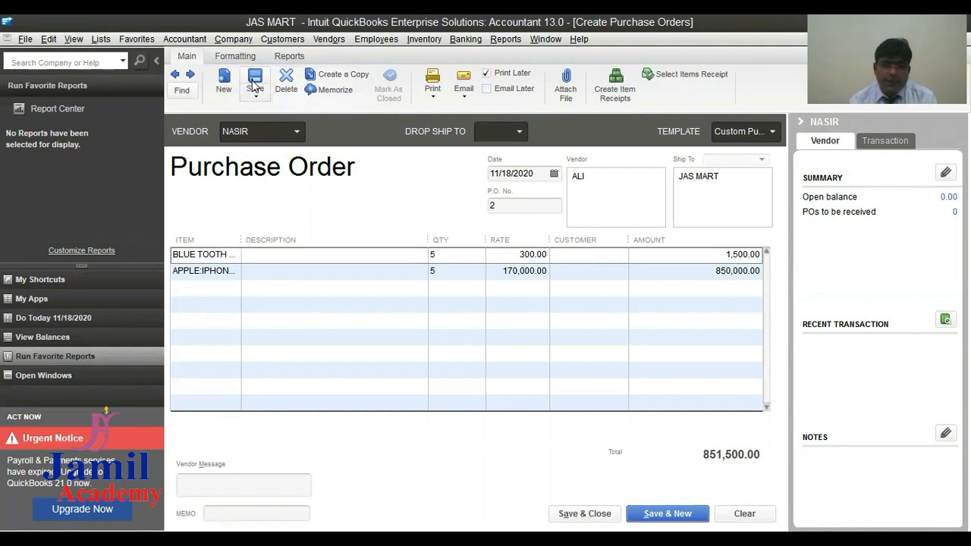
{"action": "left_click", "coordinate": [178, 75]}
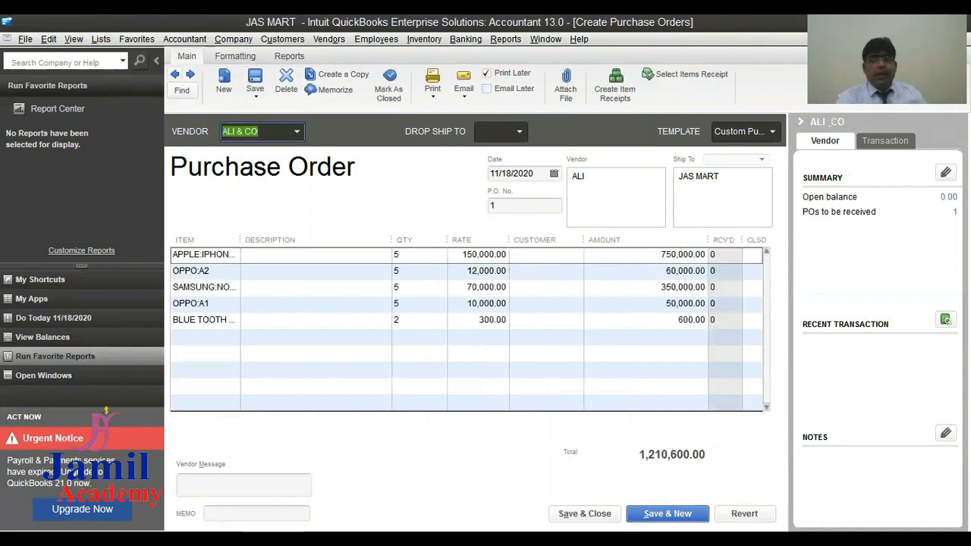
{"action": "key", "text": "Escape"}
{"action": "key", "text": "Escape"}
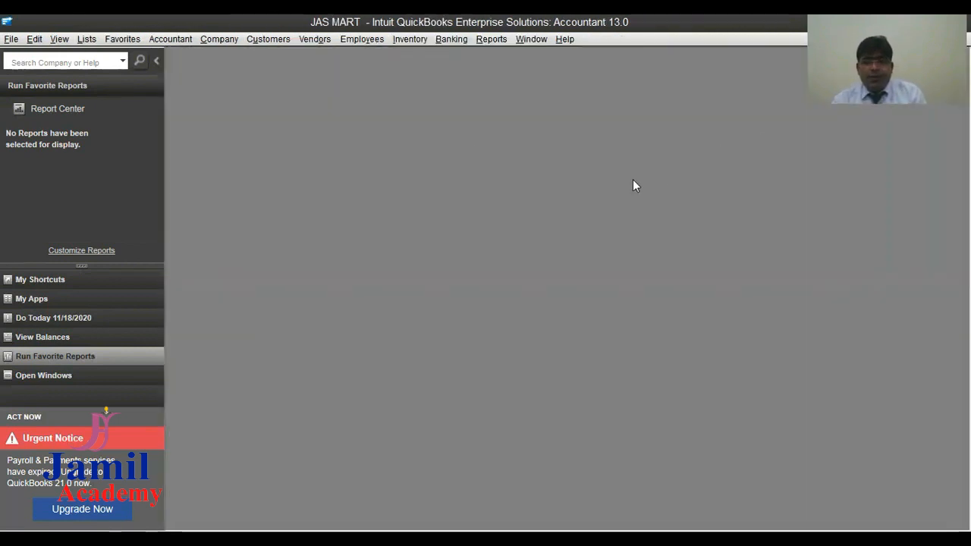
{"action": "left_click", "coordinate": [323, 40]}
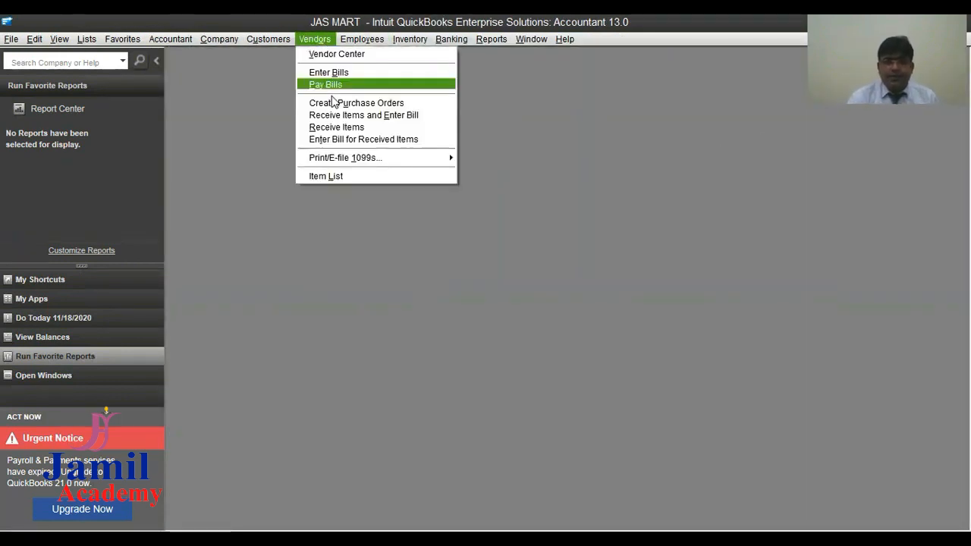
{"action": "left_click", "coordinate": [340, 116]}
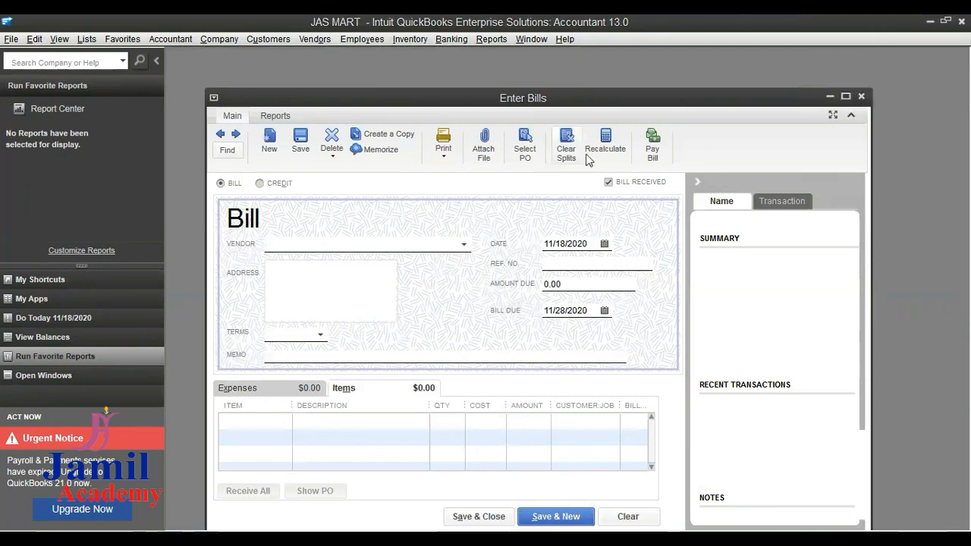
{"action": "left_click", "coordinate": [861, 97]}
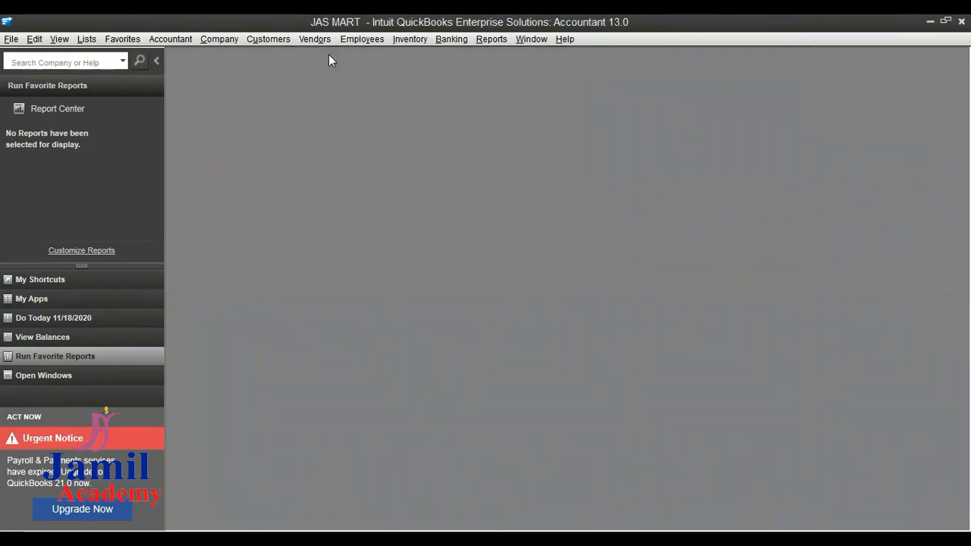
Step: Open a blank vendor bill, compare its Expenses and Items sections, and leave the Items section showing
{"action": "left_click", "coordinate": [314, 38]}
{"action": "left_click", "coordinate": [324, 73]}
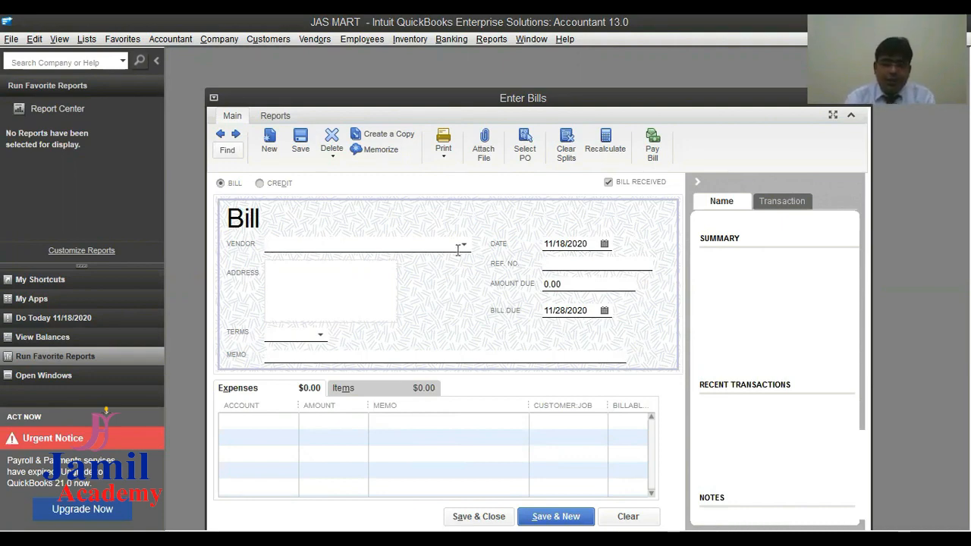
{"action": "left_click", "coordinate": [343, 388]}
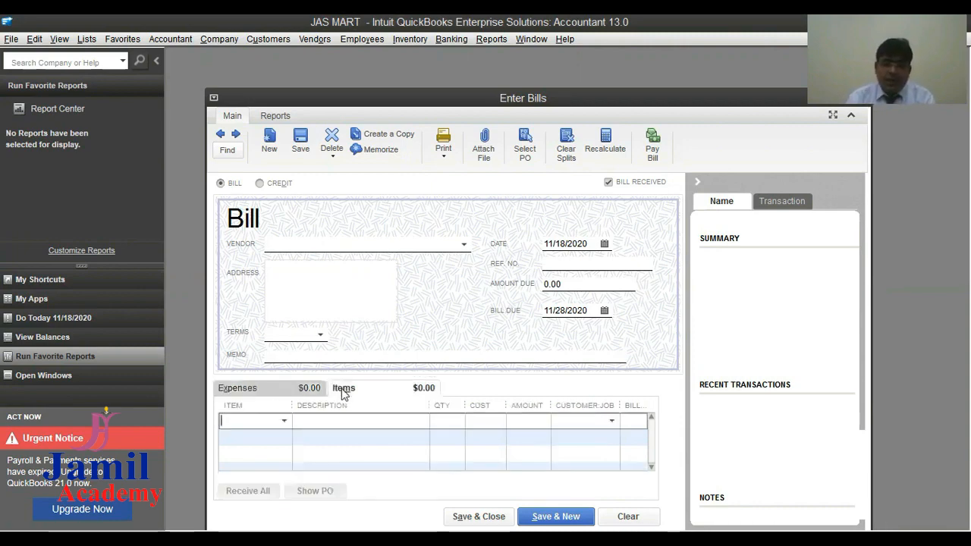
{"action": "left_click", "coordinate": [271, 393]}
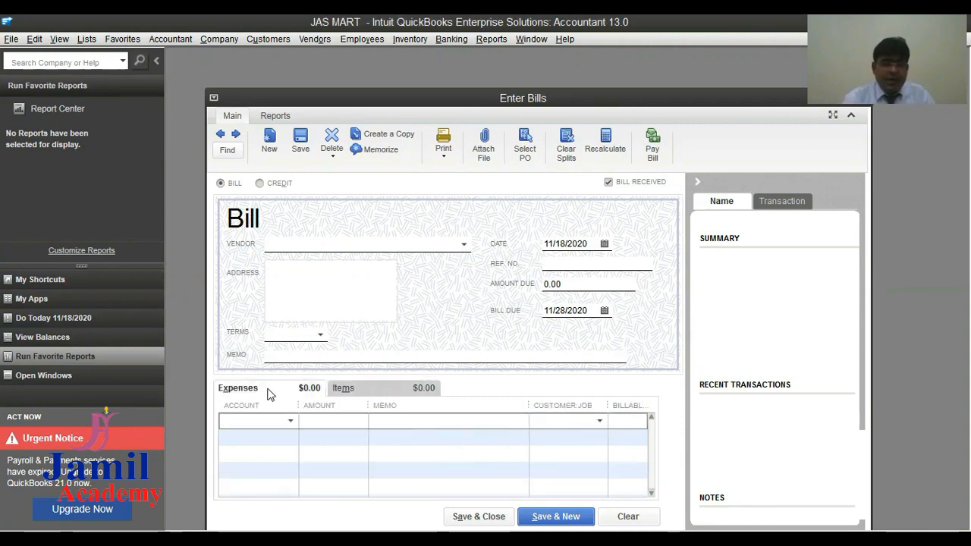
{"action": "left_click", "coordinate": [364, 385]}
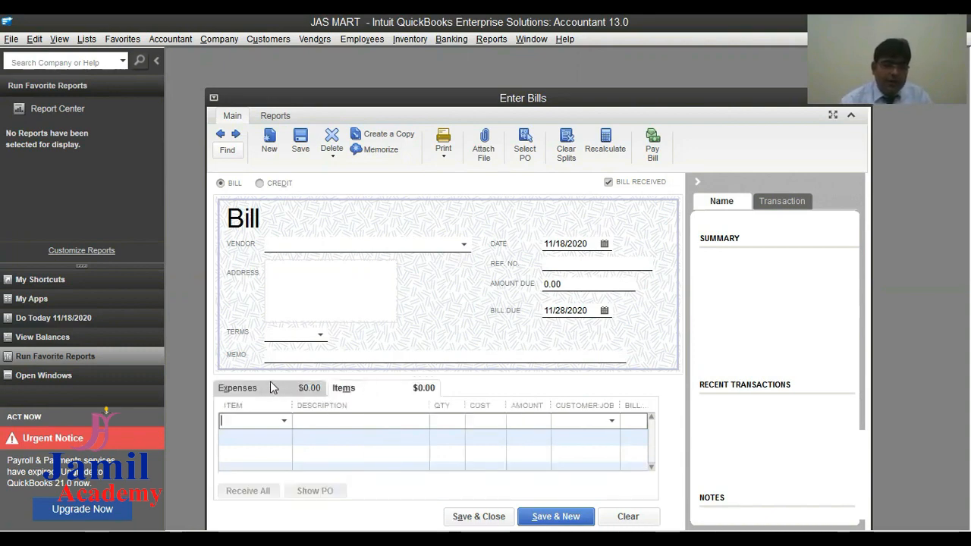
{"action": "left_click", "coordinate": [272, 388]}
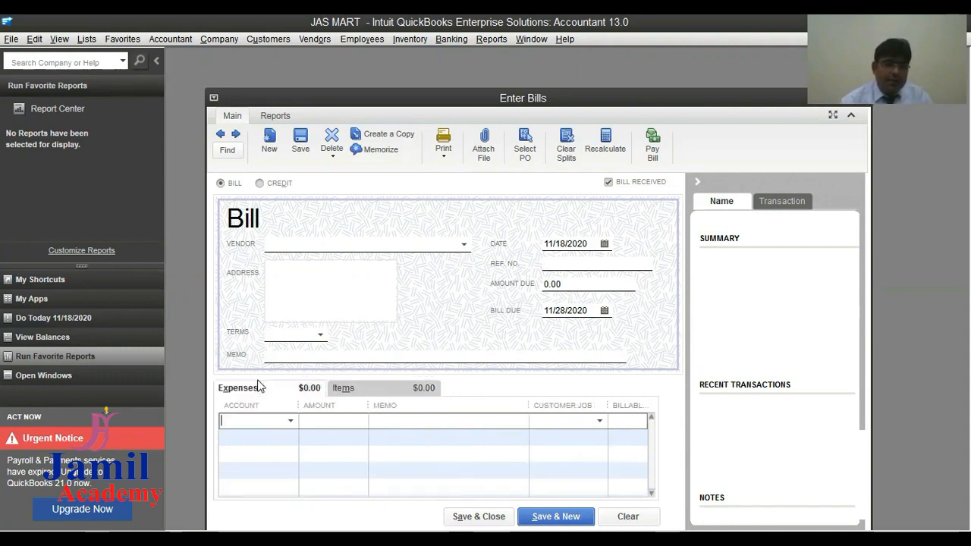
{"action": "left_click", "coordinate": [369, 398]}
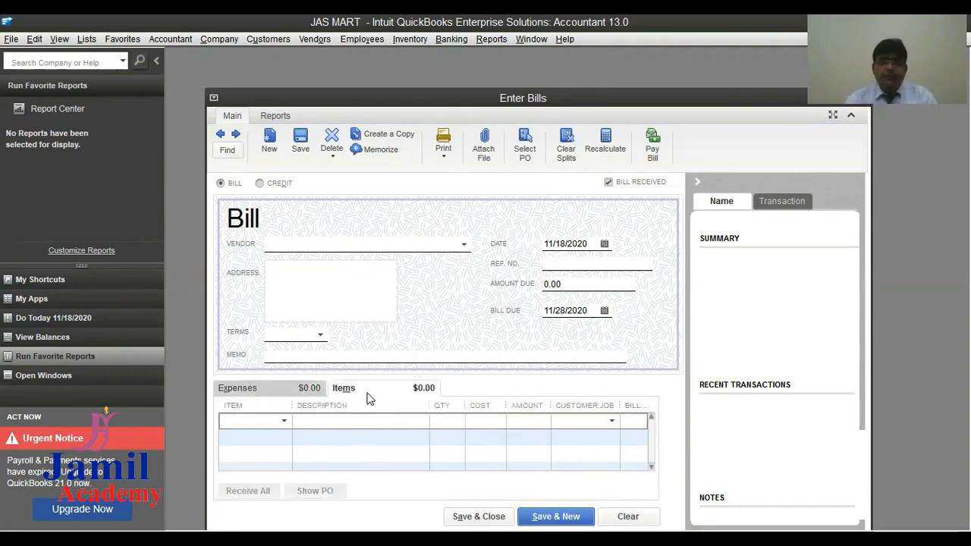
Step: Choose ALI & CO as the bill's vendor and receive its items against open purchase order 1
{"action": "left_click", "coordinate": [464, 246]}
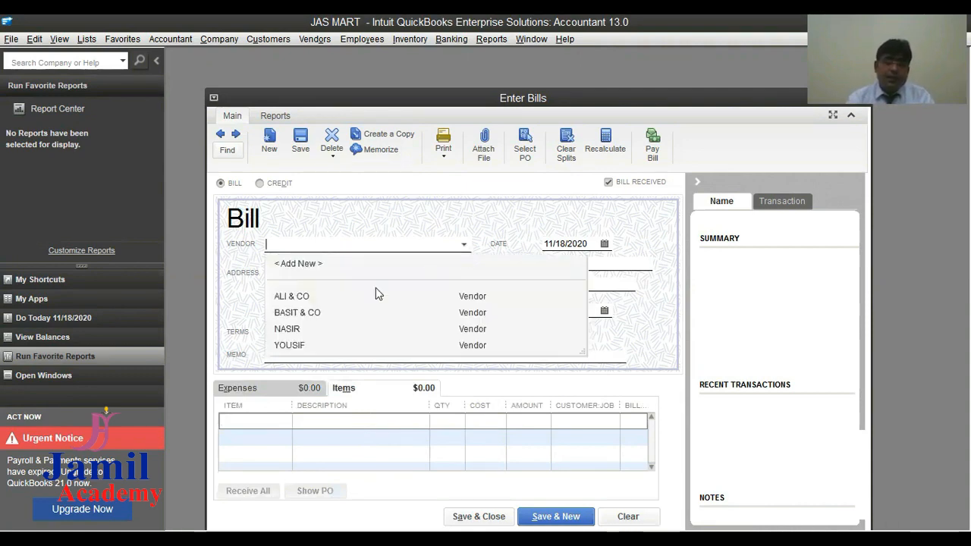
{"action": "left_click", "coordinate": [306, 298]}
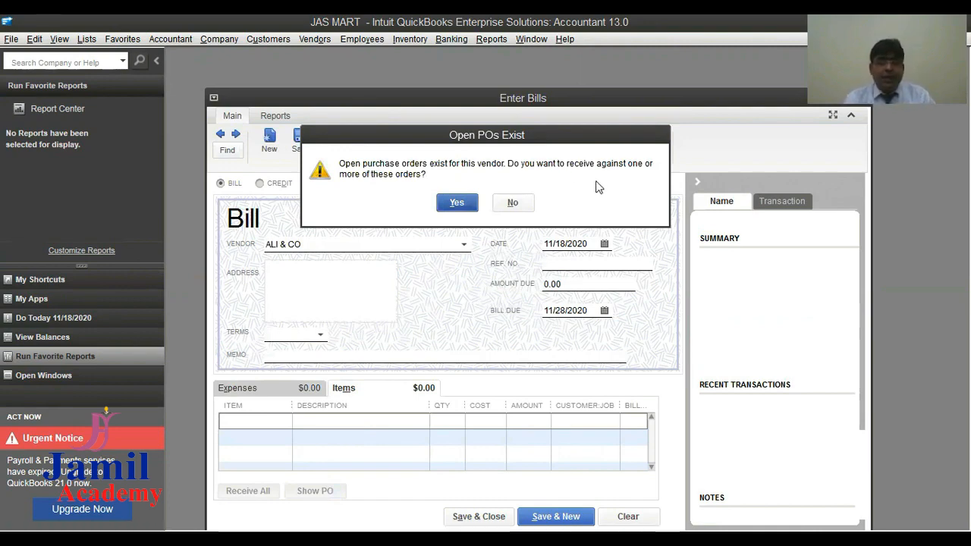
{"action": "left_click", "coordinate": [445, 205]}
{"action": "left_click", "coordinate": [296, 242]}
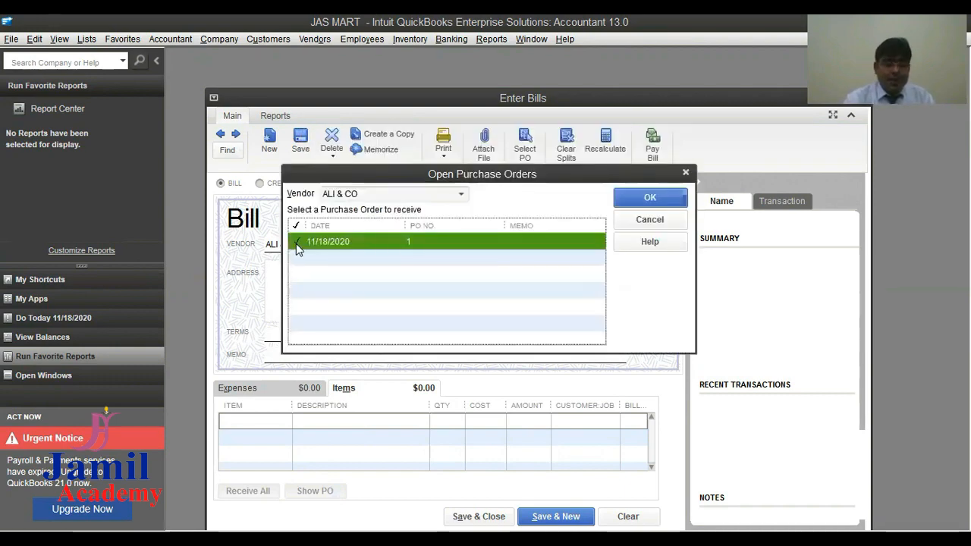
{"action": "left_click", "coordinate": [650, 199]}
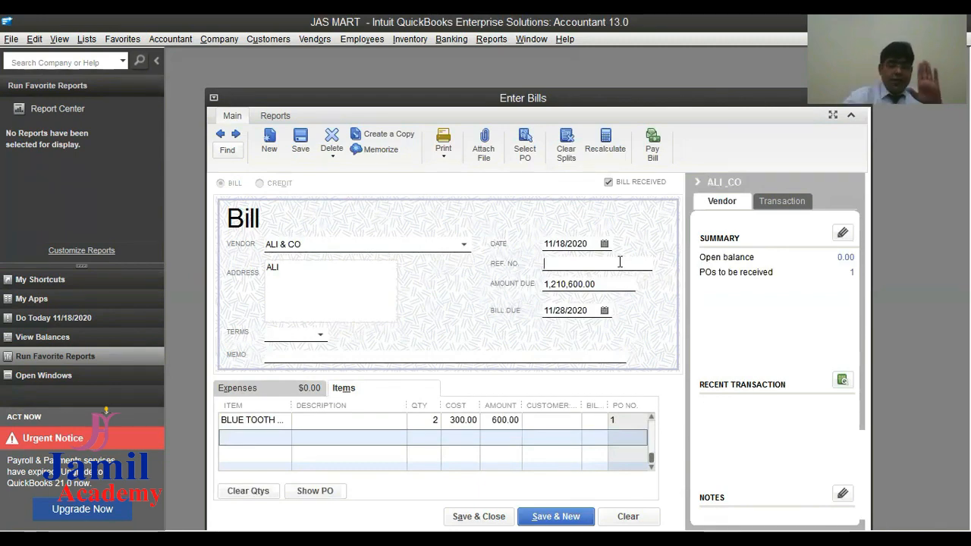
Step: Enter 124534552 as the bill's reference number
{"action": "left_click", "coordinate": [620, 261]}
{"action": "type", "text": "124534552"}
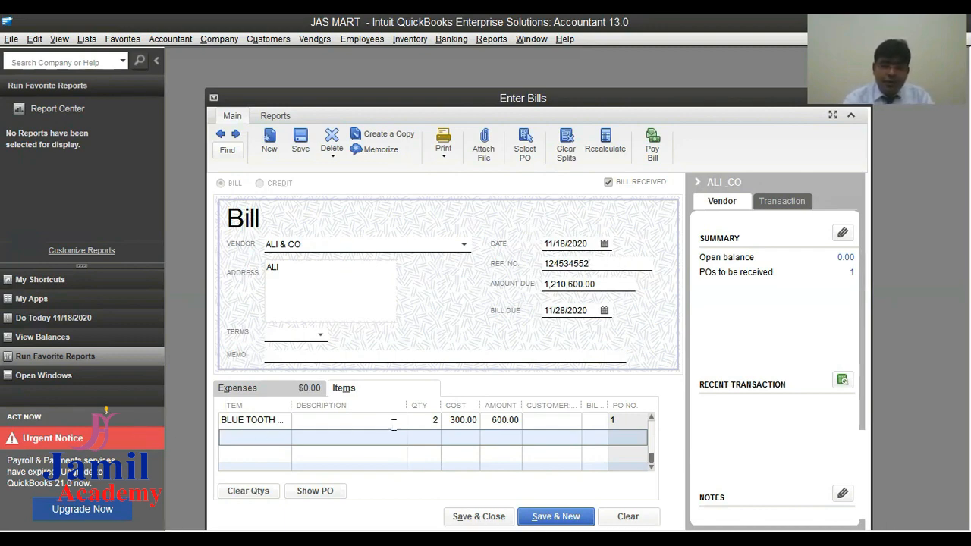
{"action": "left_click", "coordinate": [421, 421]}
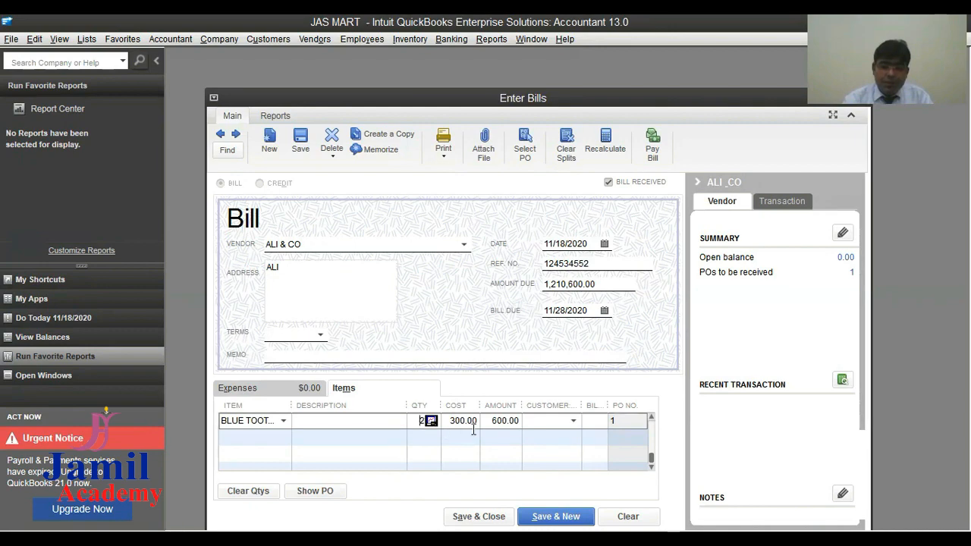
Step: Add IPHONE 11 as an extra item below the Bluetooth row with a quantity of 5
{"action": "left_click", "coordinate": [284, 440]}
{"action": "left_click", "coordinate": [283, 438]}
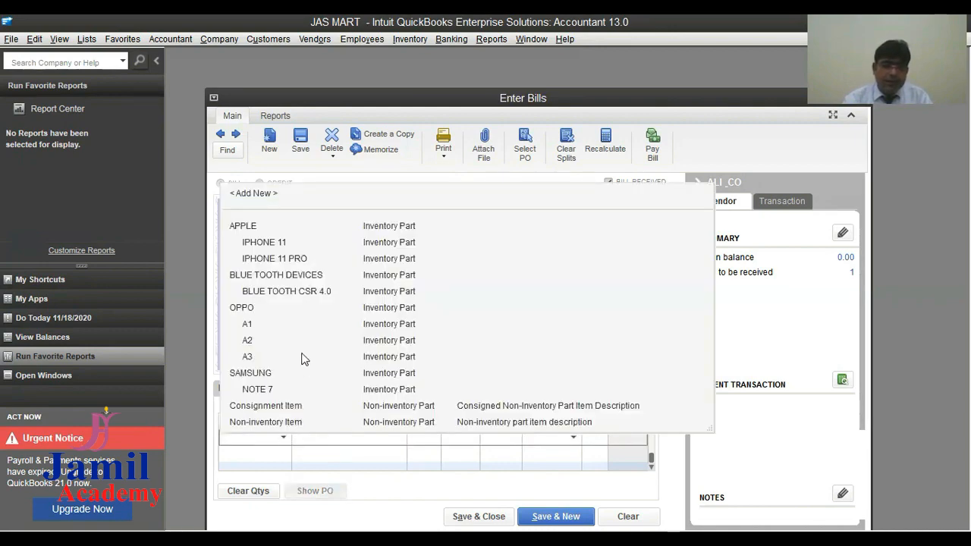
{"action": "left_click", "coordinate": [270, 244]}
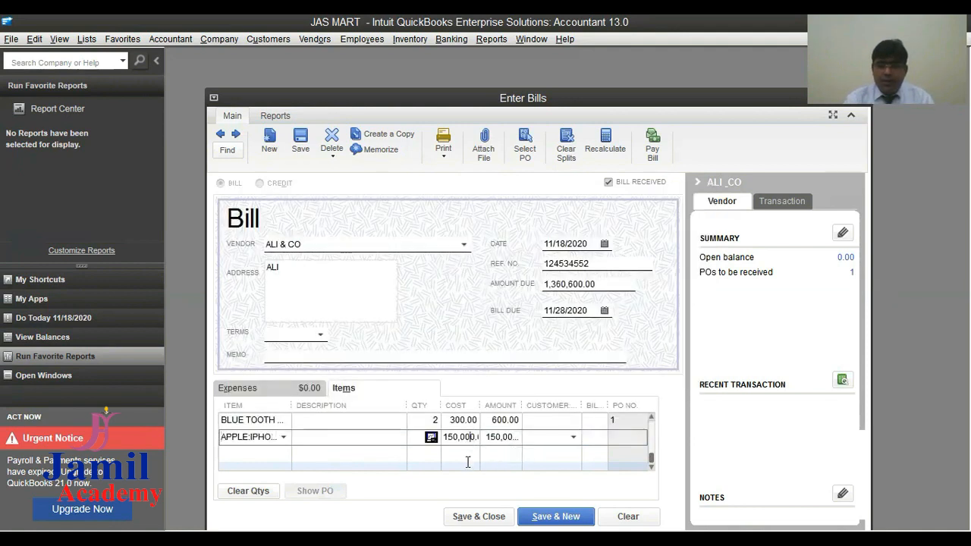
{"action": "left_click", "coordinate": [425, 454]}
{"action": "left_click", "coordinate": [422, 440]}
{"action": "type", "text": "5"}
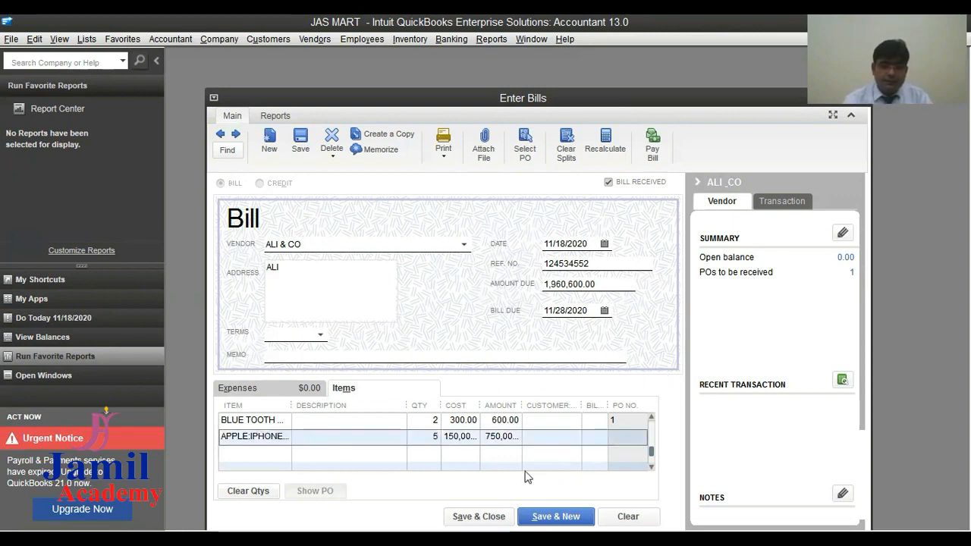
Step: Check the extra IPHONE 11 row against the purchase order items and set its quantity to 0
{"action": "left_click", "coordinate": [318, 449]}
{"action": "scroll", "coordinate": [319, 449], "scroll_direction": "up", "scroll_amount": 2}
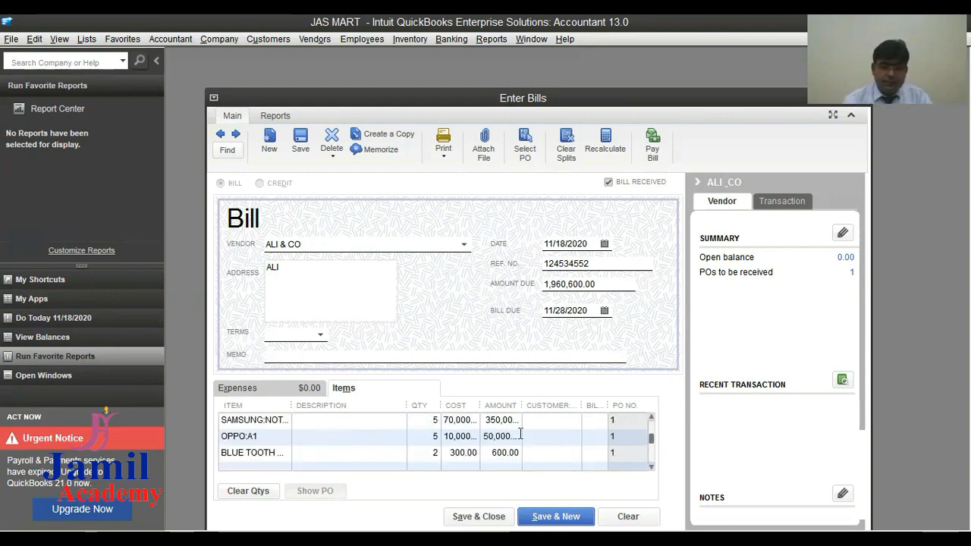
{"action": "scroll", "coordinate": [304, 430], "scroll_direction": "down", "scroll_amount": 2}
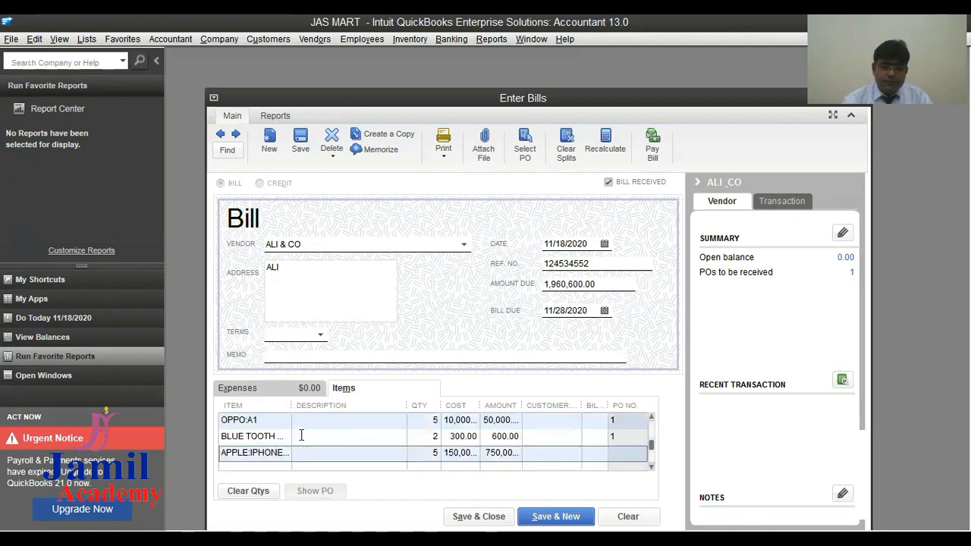
{"action": "left_click", "coordinate": [318, 454]}
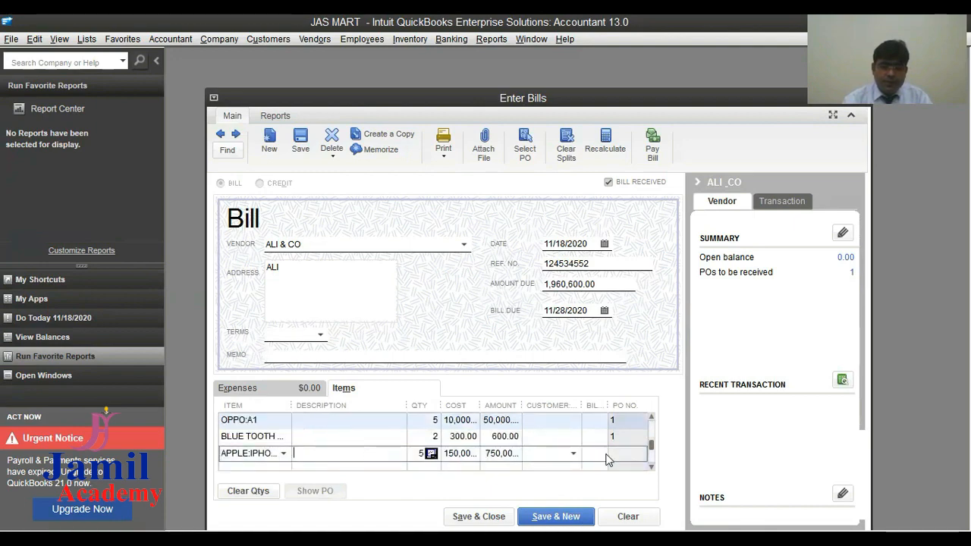
{"action": "right_click", "coordinate": [343, 453]}
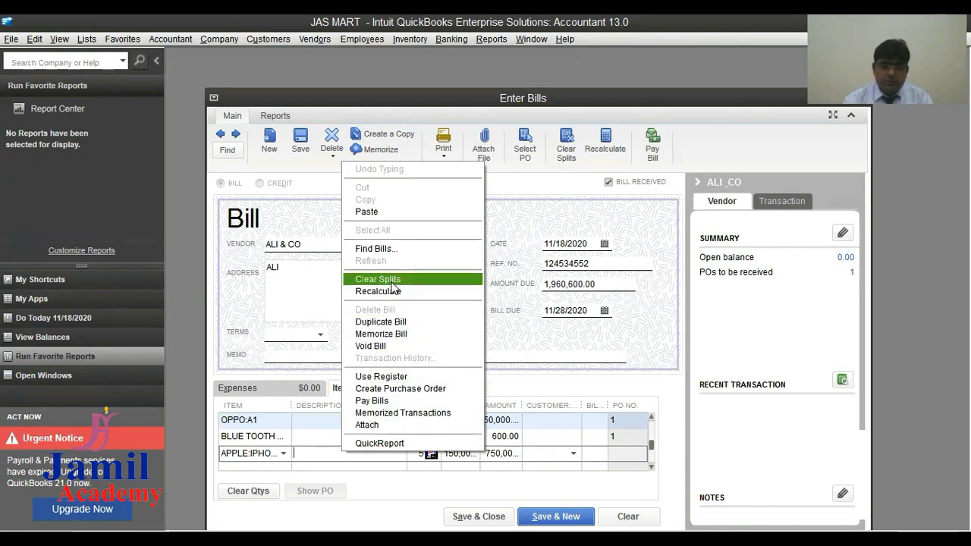
{"action": "left_click", "coordinate": [325, 459]}
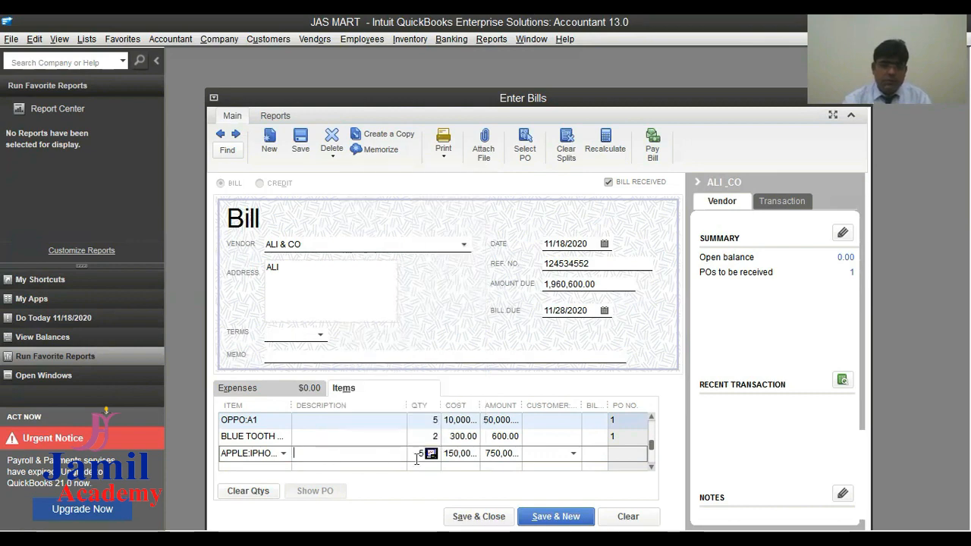
{"action": "key", "text": "BackSpace"}
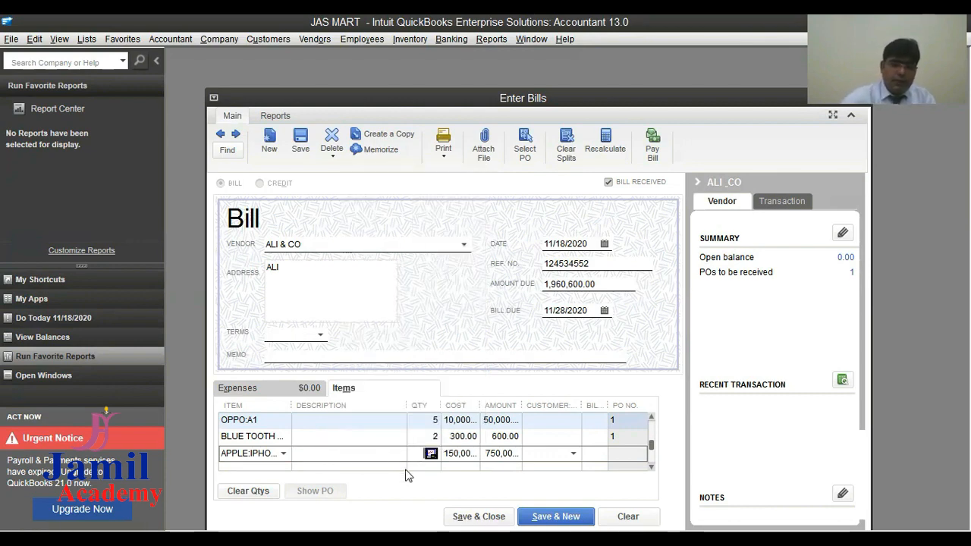
{"action": "type", "text": "0"}
{"action": "left_click", "coordinate": [540, 436]}
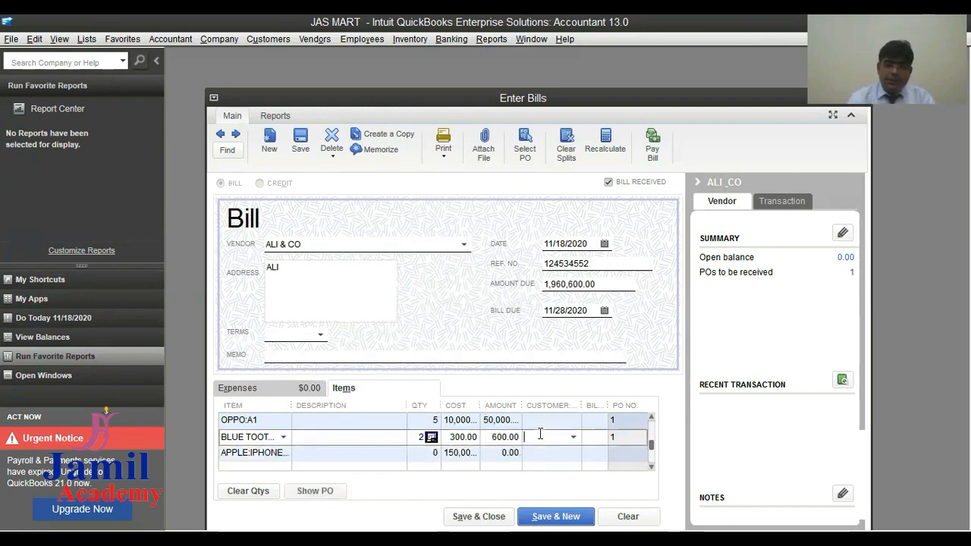
Step: Set the received quantity of the purchase order's IPHONE 11 row to 5, and save and close the ALI & CO bill
{"action": "scroll", "coordinate": [546, 437], "scroll_direction": "down", "scroll_amount": 1}
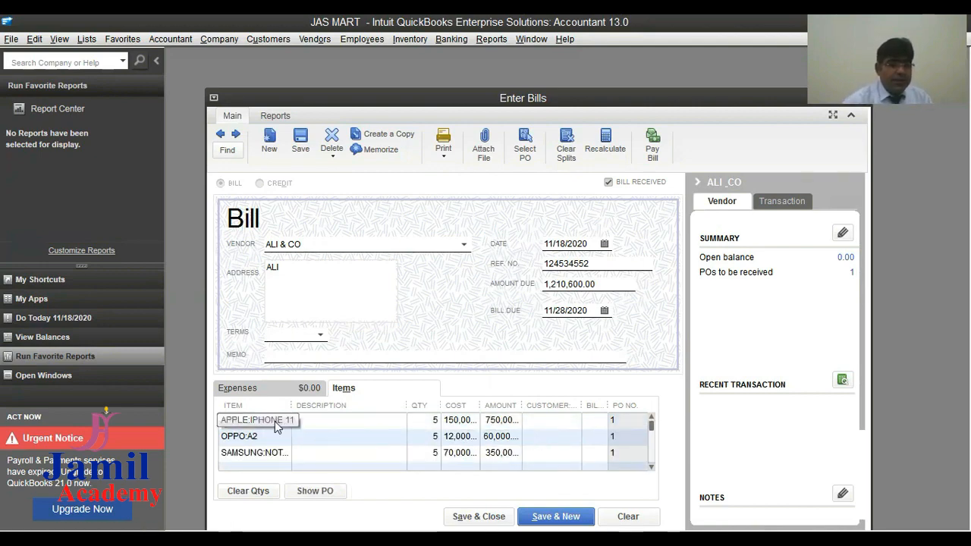
{"action": "left_click", "coordinate": [425, 421]}
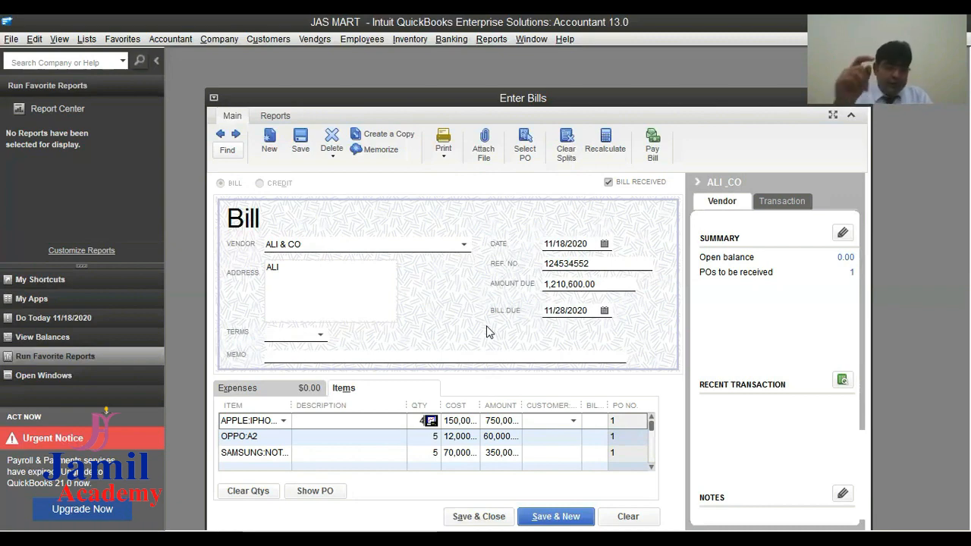
{"action": "type", "text": "5"}
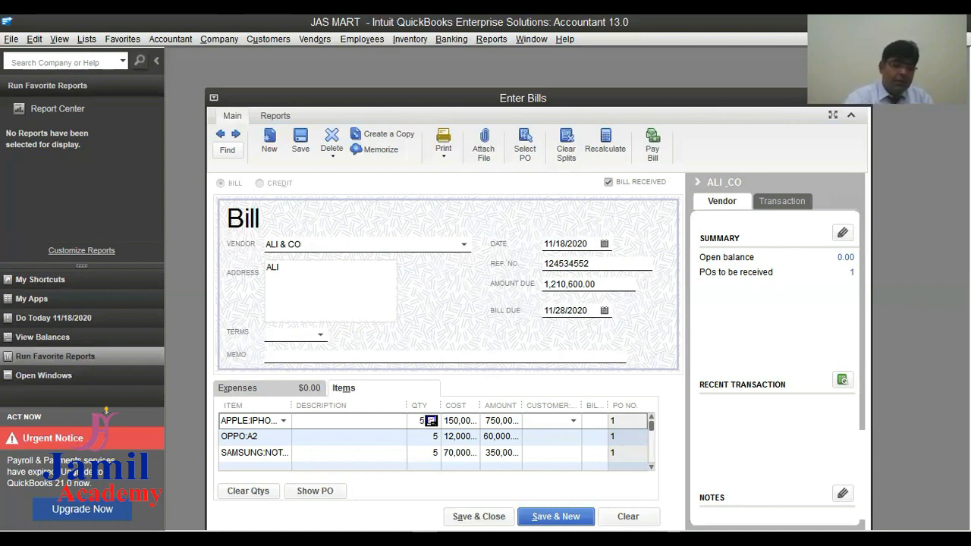
{"action": "scroll", "coordinate": [581, 461], "scroll_direction": "down", "scroll_amount": 5}
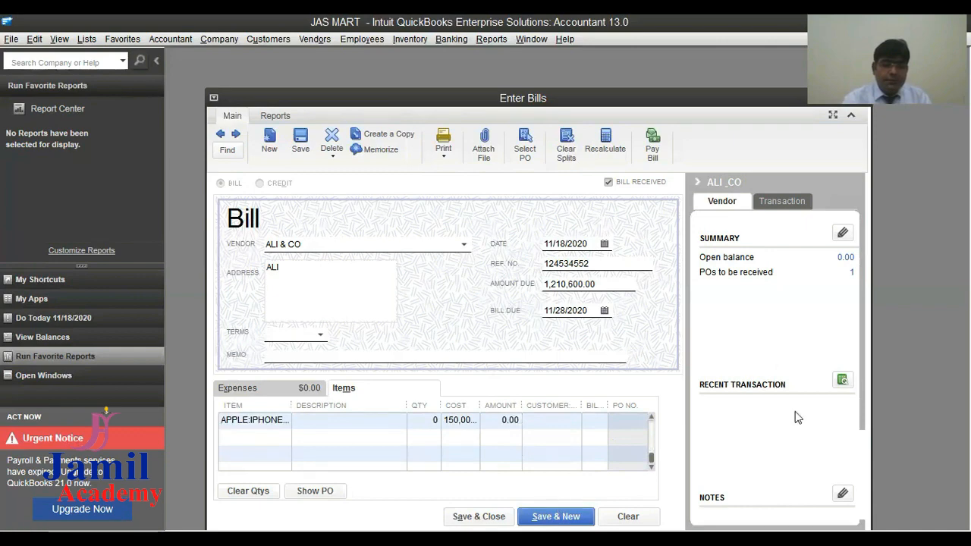
{"action": "key", "text": "alt+a"}
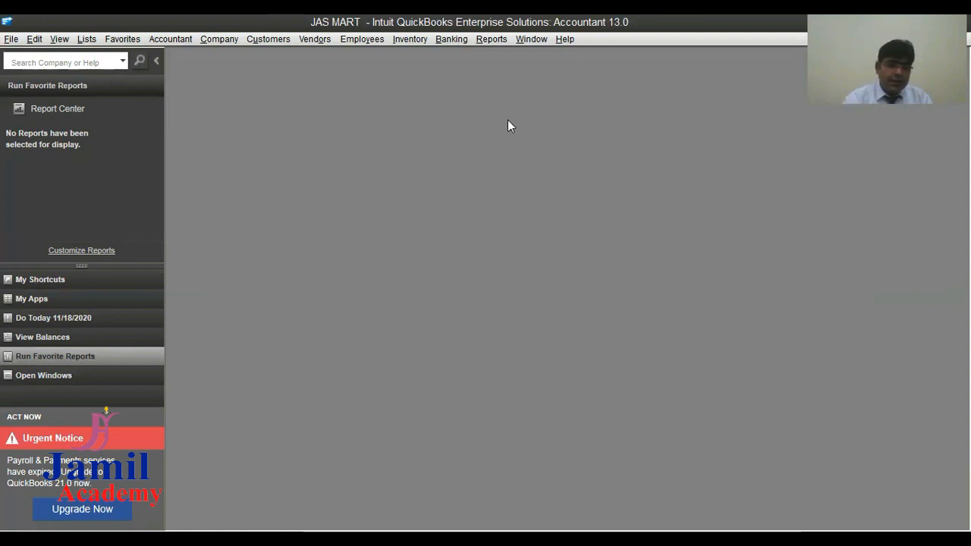
{"action": "left_click", "coordinate": [322, 42]}
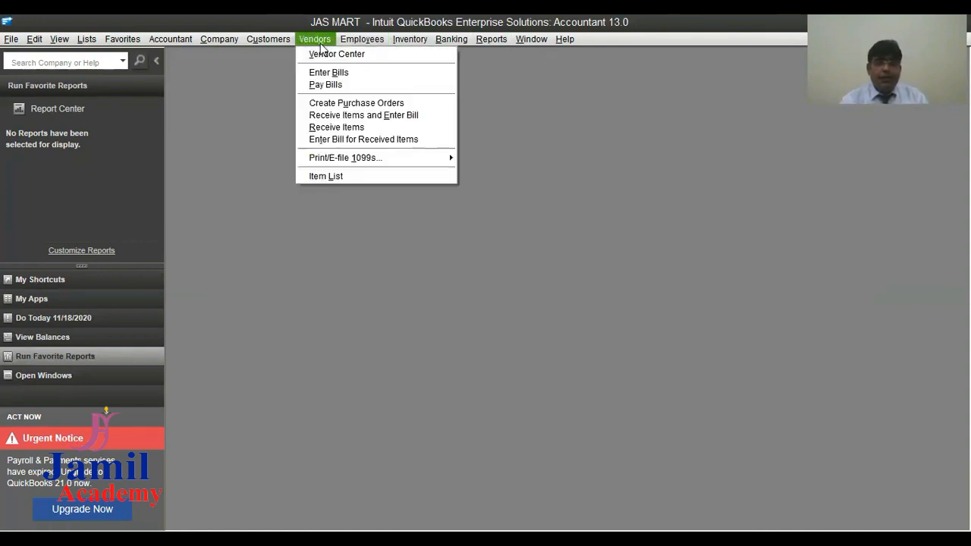
{"action": "left_click", "coordinate": [364, 128]}
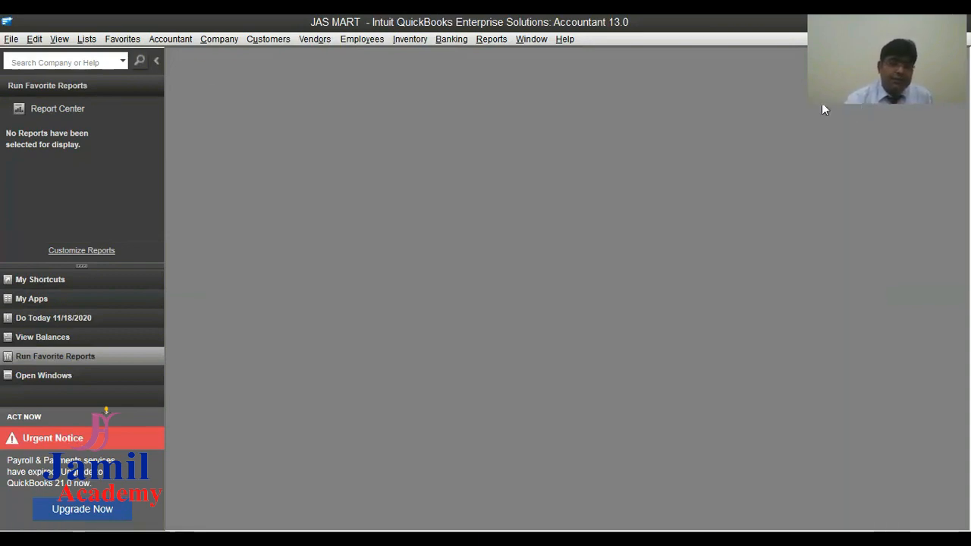
{"action": "left_click", "coordinate": [865, 103]}
Step: Start a new bill for receiving items and choose BASIT & CO as its vendor
{"action": "left_click", "coordinate": [315, 40]}
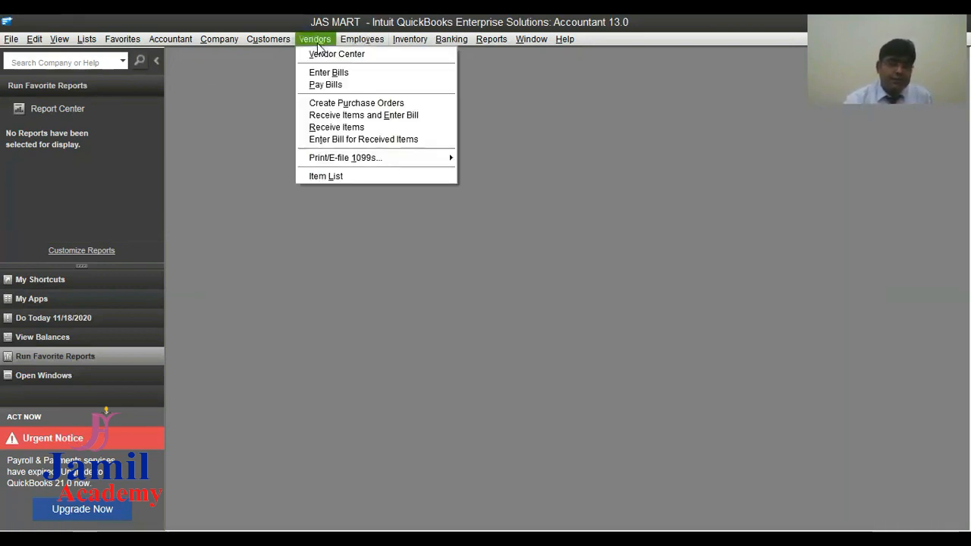
{"action": "left_click", "coordinate": [331, 116]}
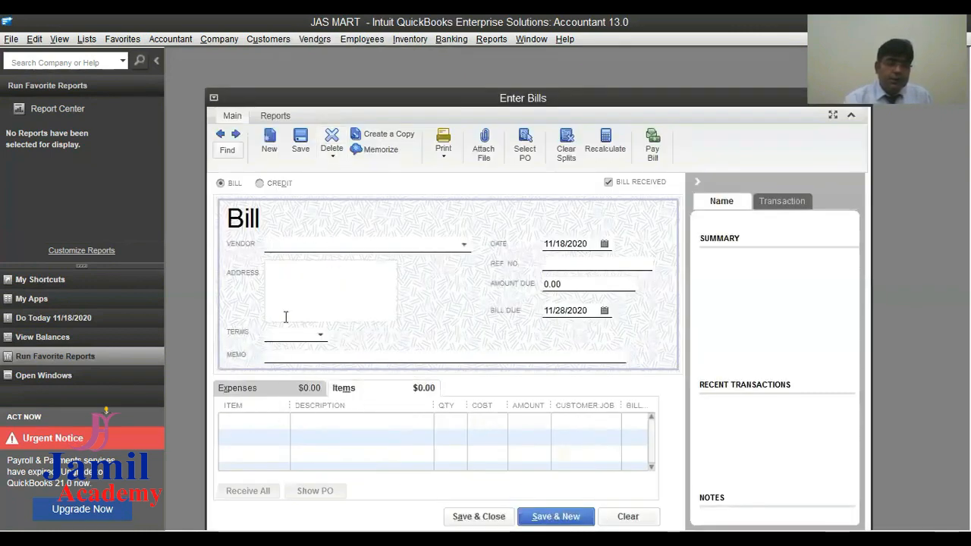
{"action": "left_click", "coordinate": [465, 246]}
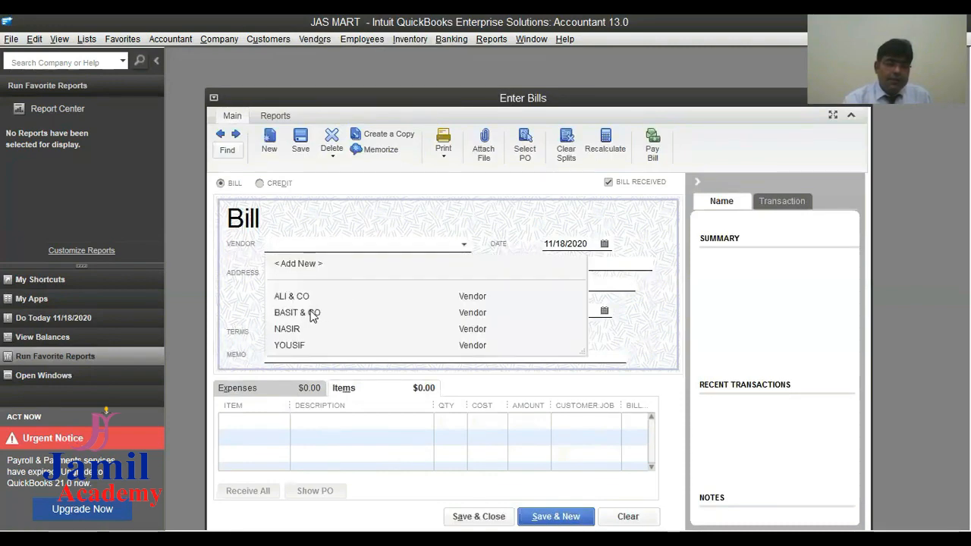
{"action": "left_click", "coordinate": [312, 317]}
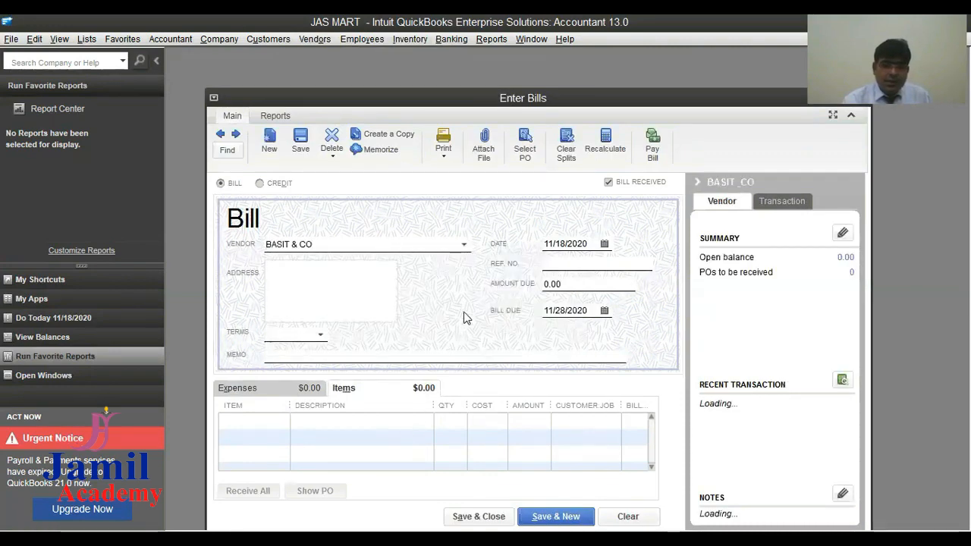
Step: Change the bill's vendor to the one with open purchase order 2 and receive the items against that order
{"action": "left_click", "coordinate": [464, 245]}
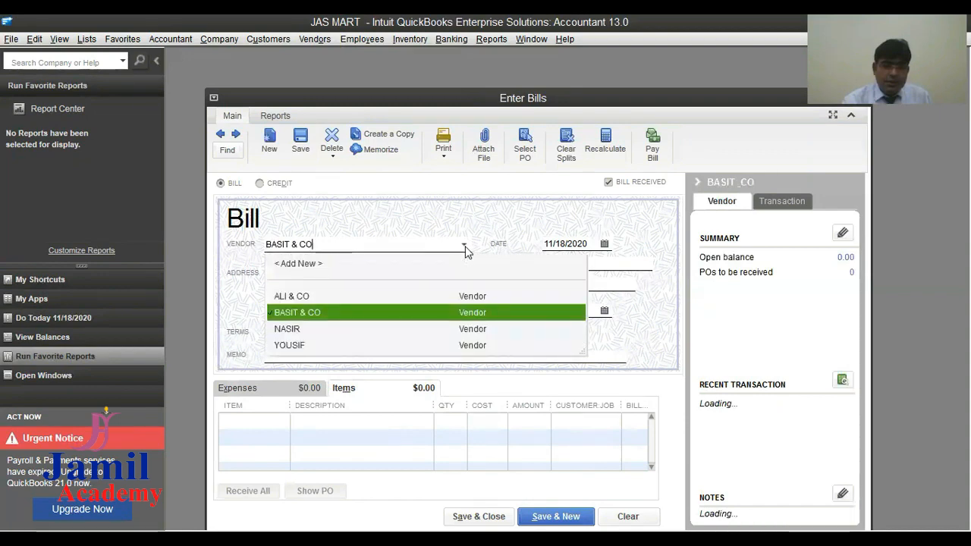
{"action": "left_click", "coordinate": [287, 328]}
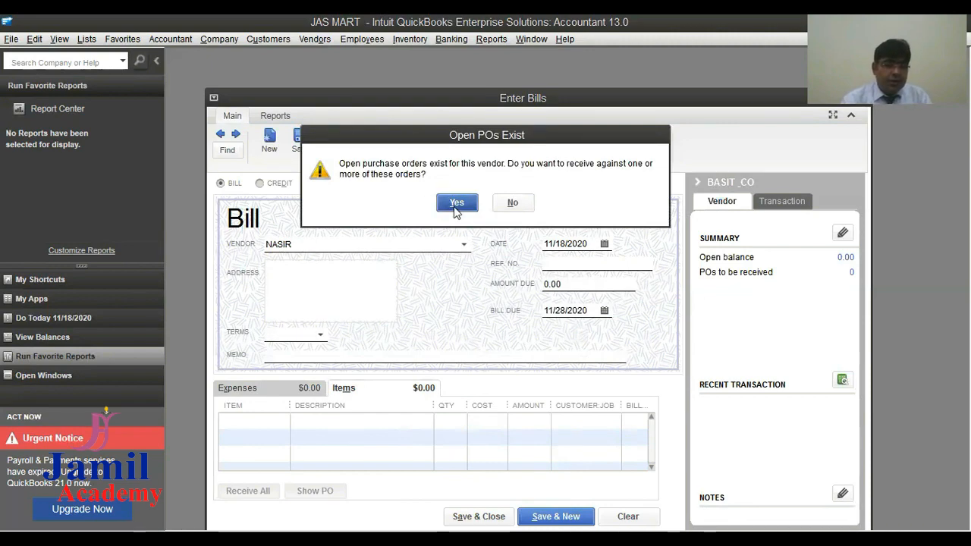
{"action": "left_click", "coordinate": [456, 203]}
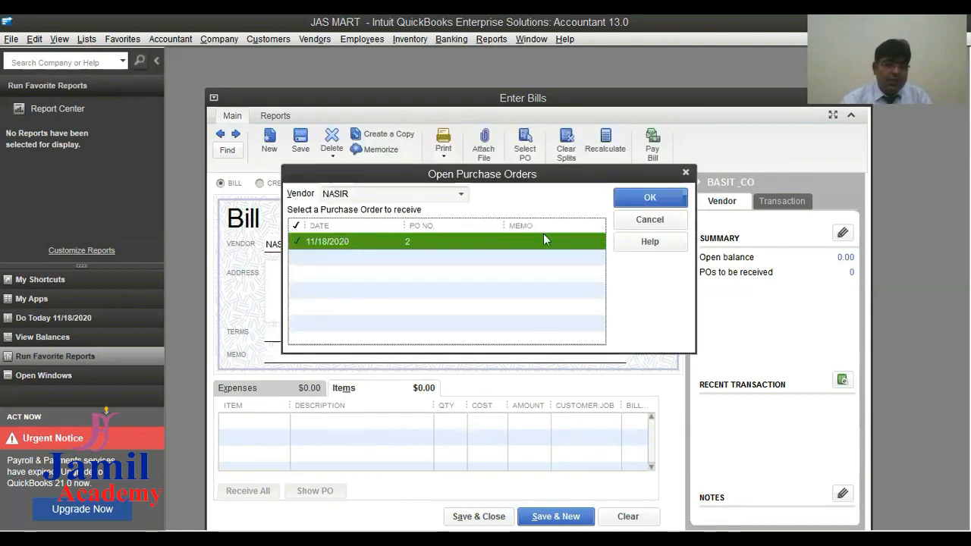
{"action": "left_click", "coordinate": [643, 198]}
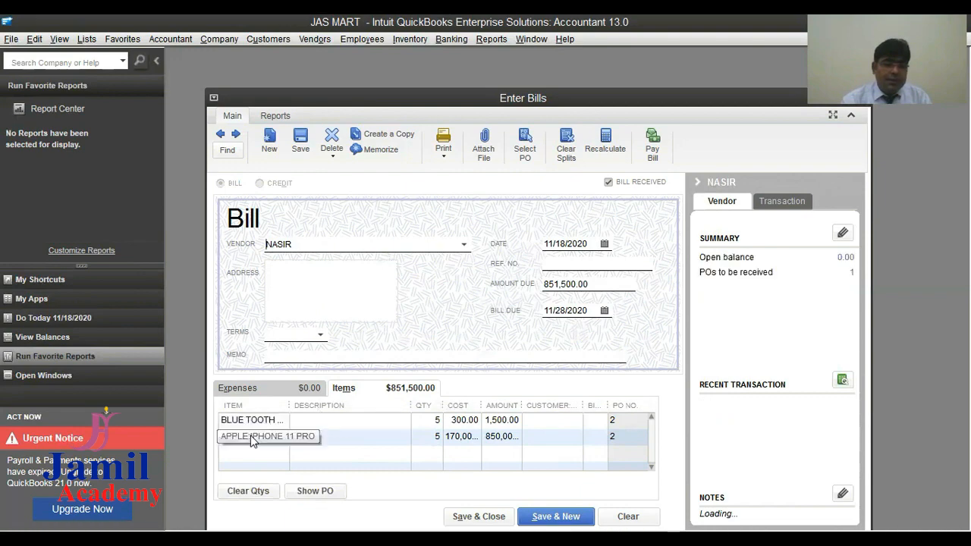
Step: Set the received quantities of the Bluetooth item and IPHONE 11 PRO to 3 each, and save and close the bill
{"action": "left_click", "coordinate": [422, 420]}
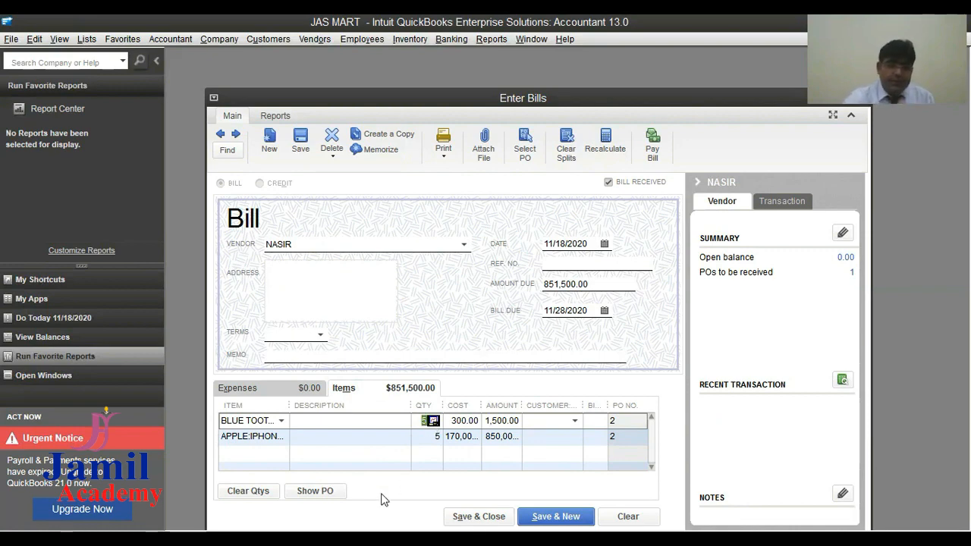
{"action": "left_click", "coordinate": [429, 439]}
{"action": "left_click", "coordinate": [433, 439]}
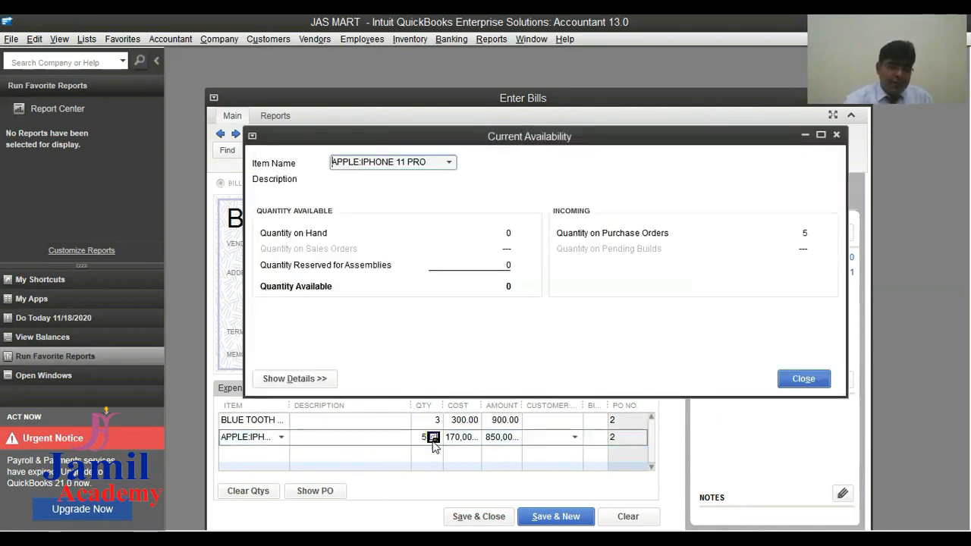
{"action": "left_click", "coordinate": [795, 383]}
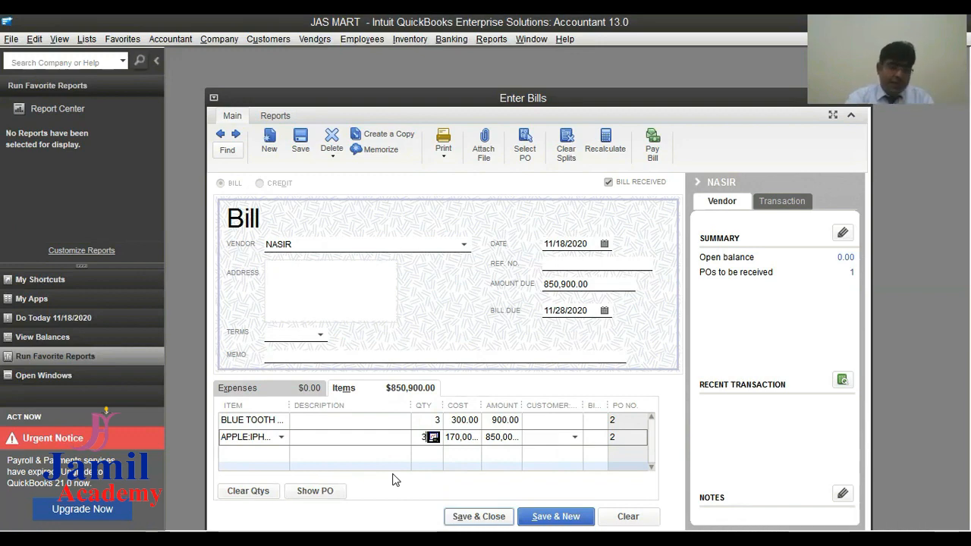
{"action": "key", "text": "Return"}
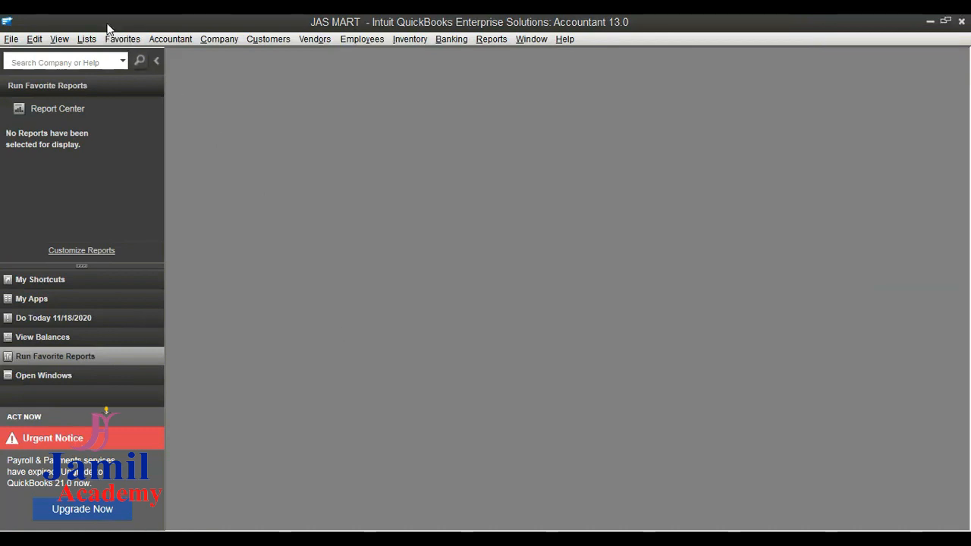
Step: Open the chart of accounts at full size and check the Inventory Asset balance against Accounts Payable
{"action": "left_click", "coordinate": [87, 38]}
{"action": "left_click", "coordinate": [101, 58]}
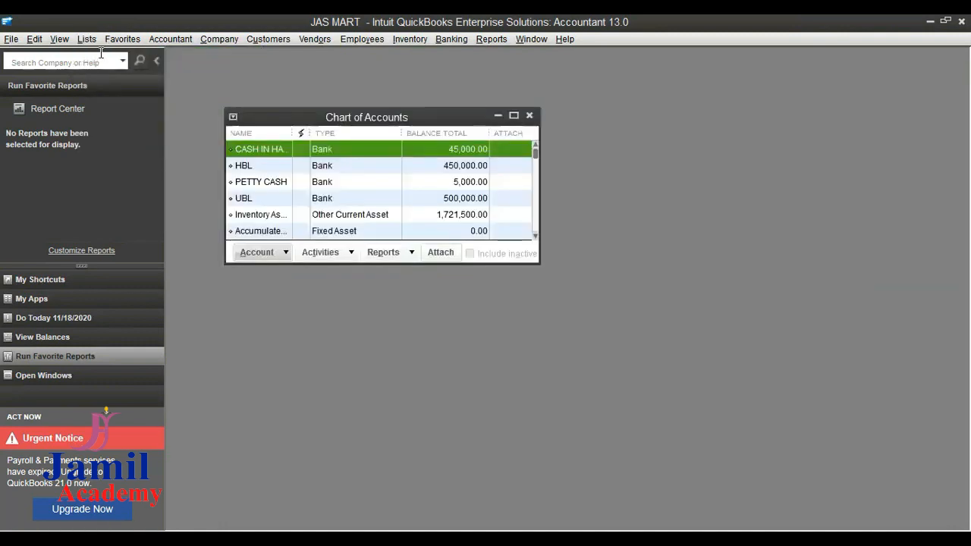
{"action": "left_click", "coordinate": [514, 115]}
{"action": "left_click", "coordinate": [512, 118]}
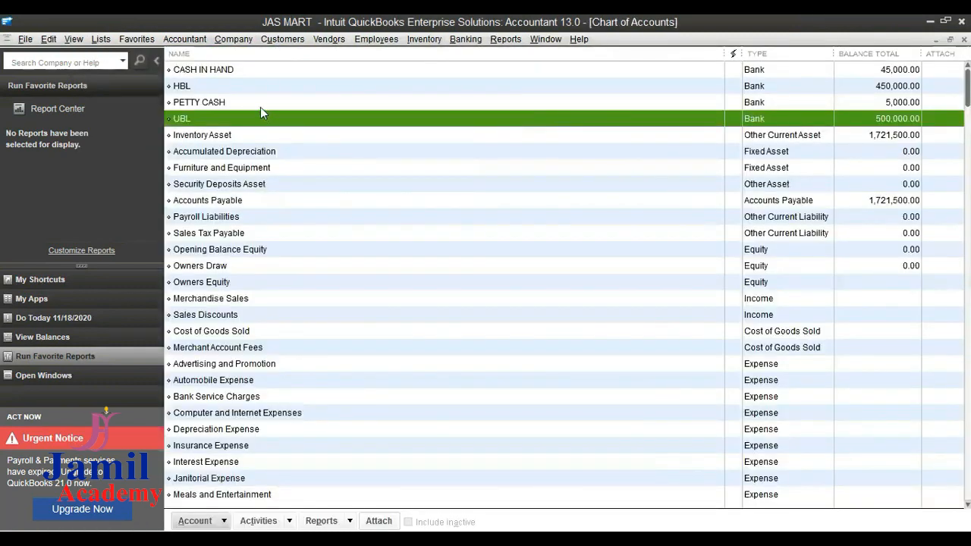
{"action": "left_click", "coordinate": [194, 134]}
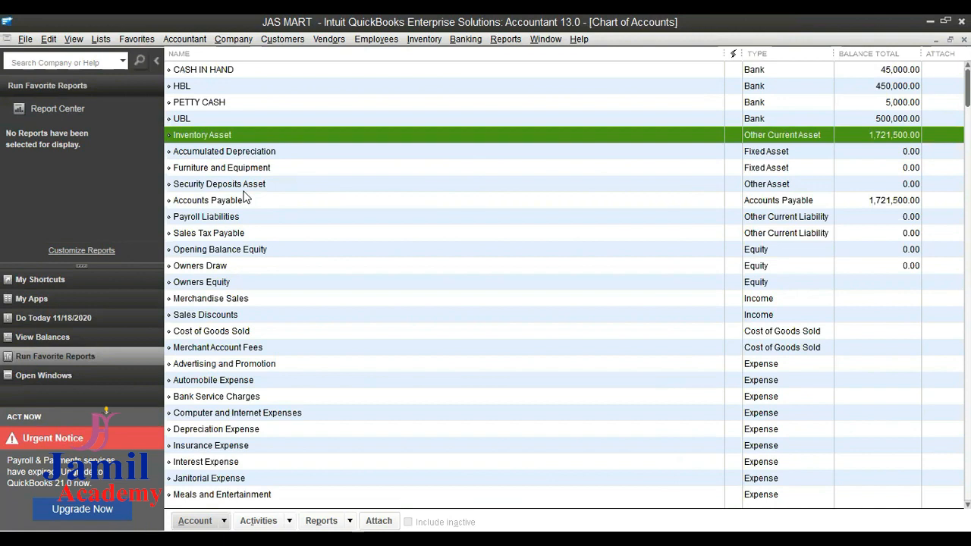
Step: Open the Customer Center and start a new customer record
{"action": "left_click", "coordinate": [331, 40]}
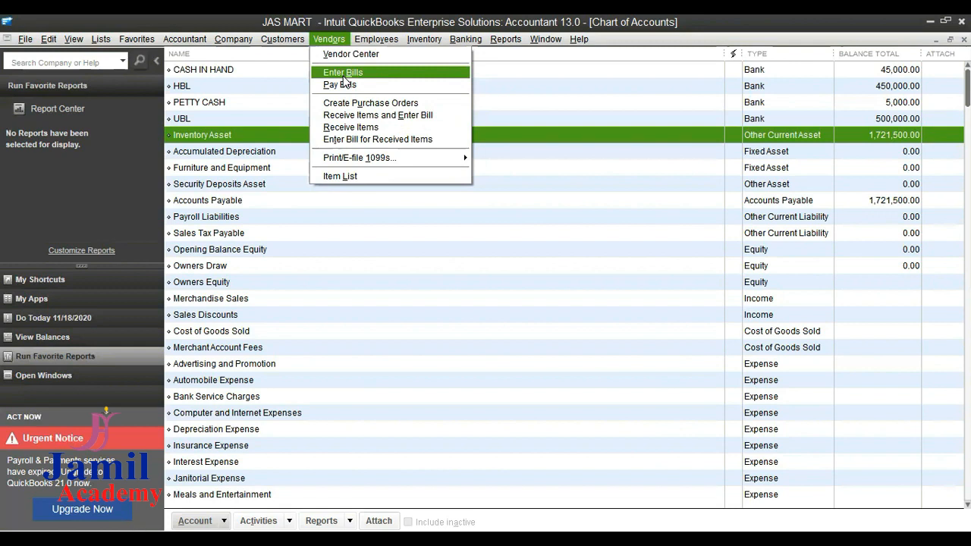
{"action": "mouse_move", "coordinate": [286, 40]}
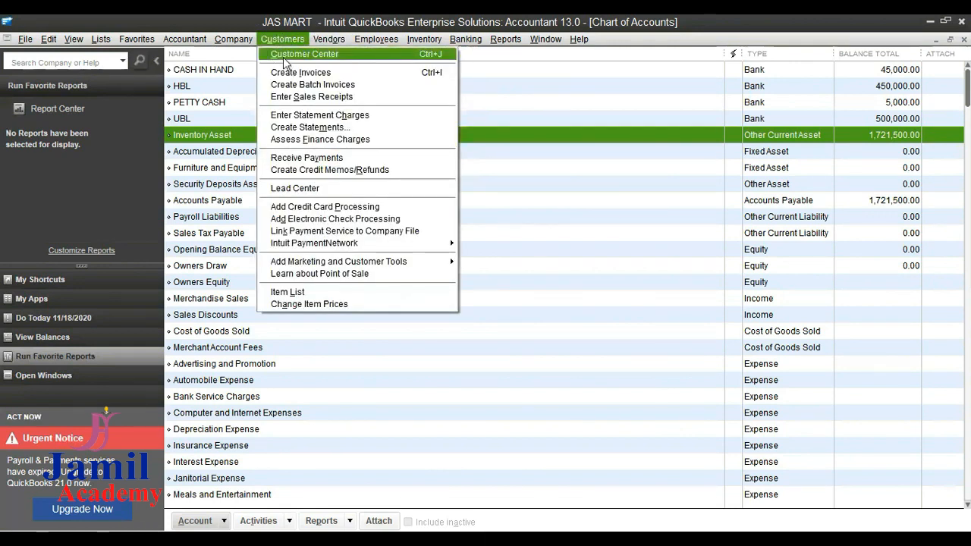
{"action": "left_click", "coordinate": [286, 55]}
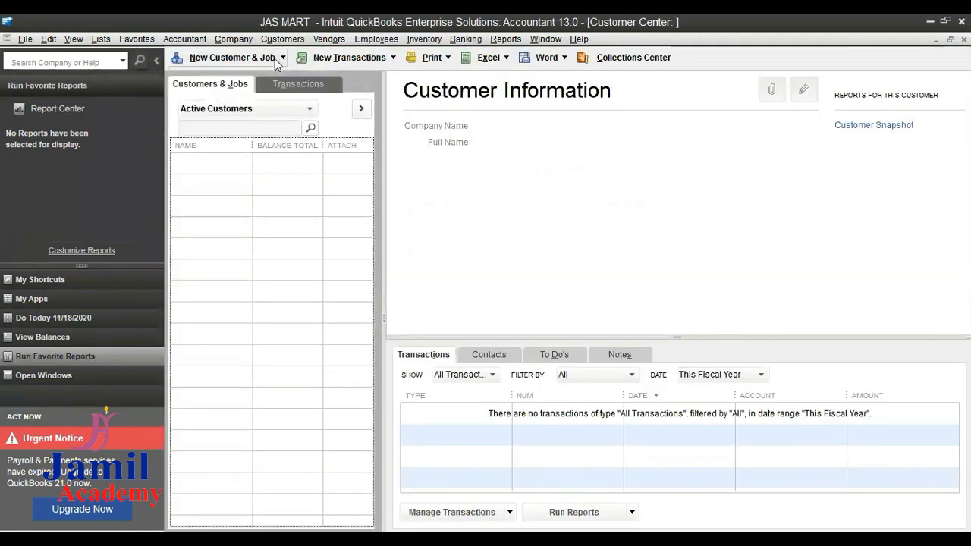
{"action": "left_click", "coordinate": [278, 58]}
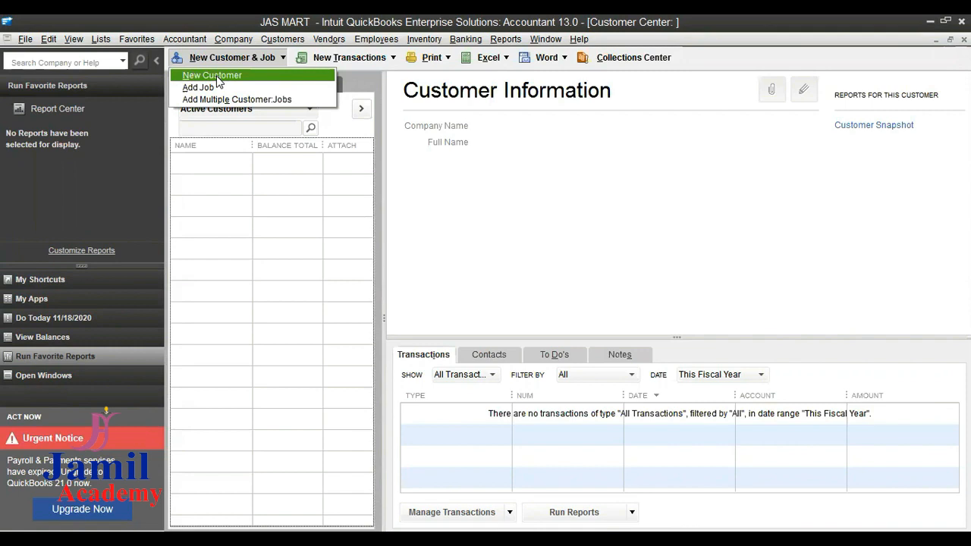
{"action": "left_click", "coordinate": [217, 77]}
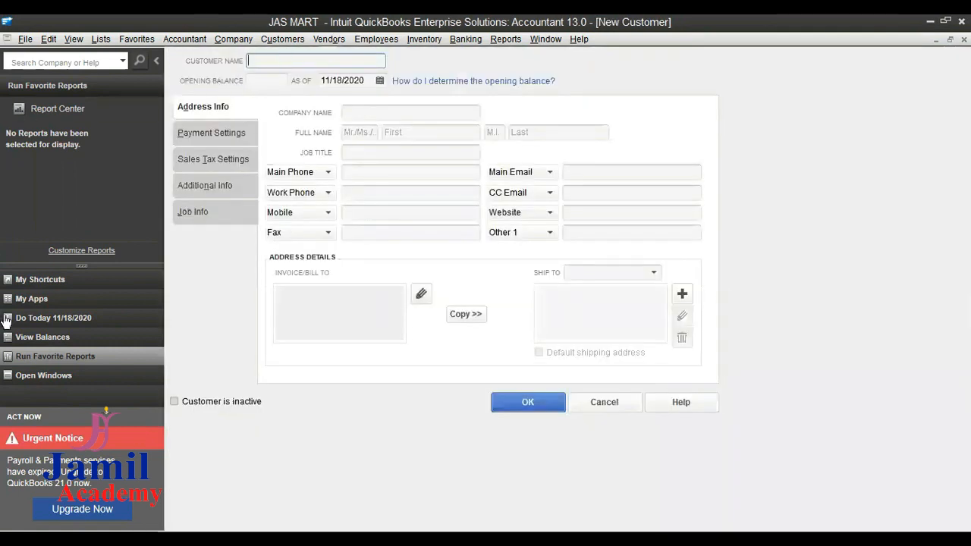
Step: Enter the customer's name in the new record, correcting its first letters and leaving the opening balance empty
{"action": "type", "text": "AMIL"}
{"action": "key", "text": "Tab"}
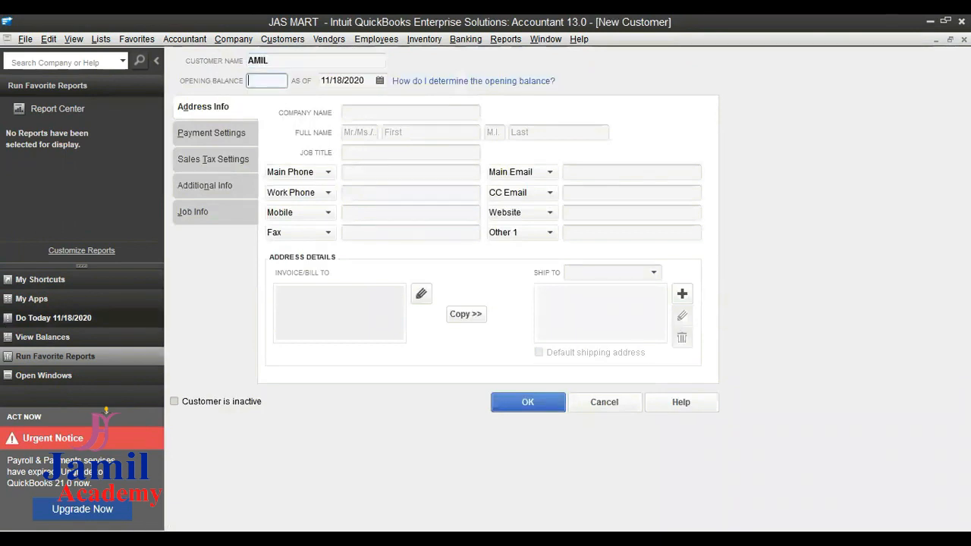
{"action": "left_click", "coordinate": [255, 64]}
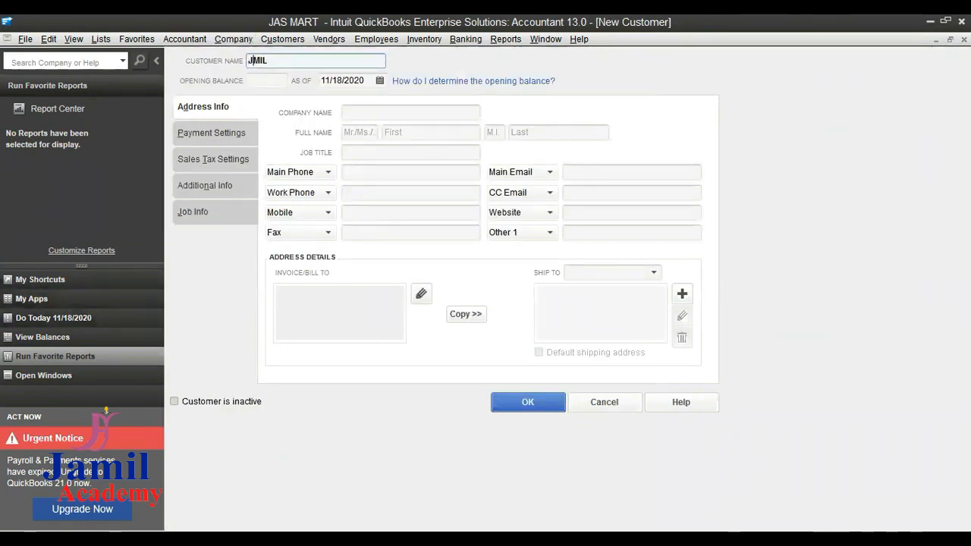
{"action": "type", "text": "J"}
{"action": "key", "text": "Tab"}
{"action": "key", "text": "Tab"}
{"action": "key", "text": "Tab"}
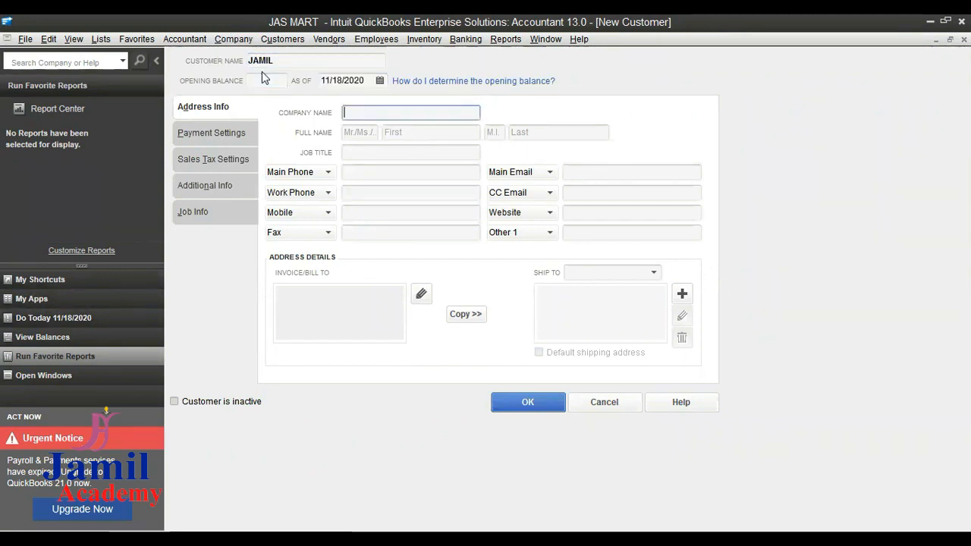
Step: Enter the customer's name as the company name too, leaving the full name and contact fields blank
{"action": "type", "text": "J"}
{"action": "key", "text": "Tab"}
{"action": "key", "text": "Tab"}
{"action": "key", "text": "Tab"}
{"action": "key", "text": "Tab"}
{"action": "key", "text": "Tab"}
{"action": "key", "text": "Tab"}
{"action": "key", "text": "Tab"}
{"action": "key", "text": "Tab"}
{"action": "key", "text": "Tab"}
{"action": "key", "text": "Tab"}
{"action": "key", "text": "Tab"}
{"action": "key", "text": "Tab"}
{"action": "key", "text": "Tab"}
{"action": "key", "text": "Tab"}
{"action": "key", "text": "Tab"}
{"action": "key", "text": "Tab"}
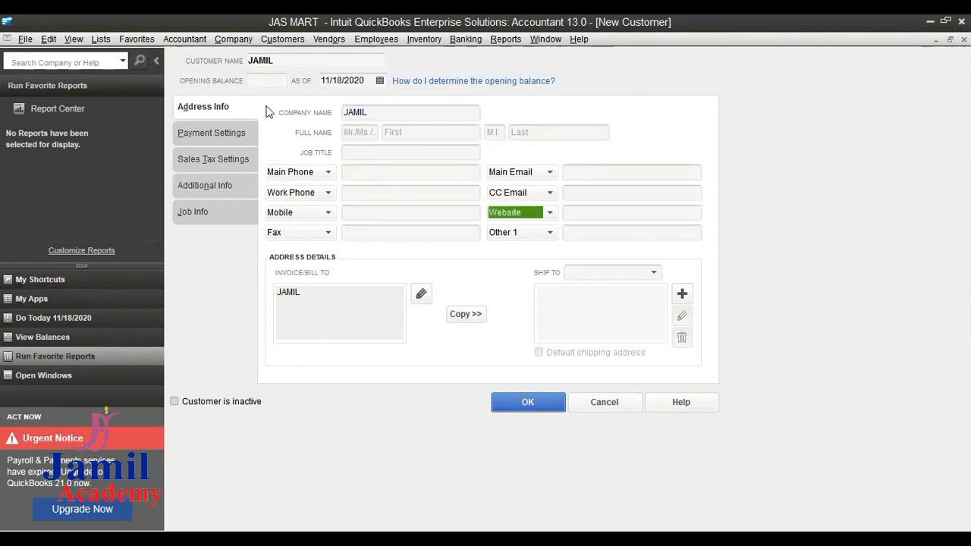
Step: Review the new customer's payment settings, additional info, sales tax settings and job info
{"action": "left_click", "coordinate": [229, 138]}
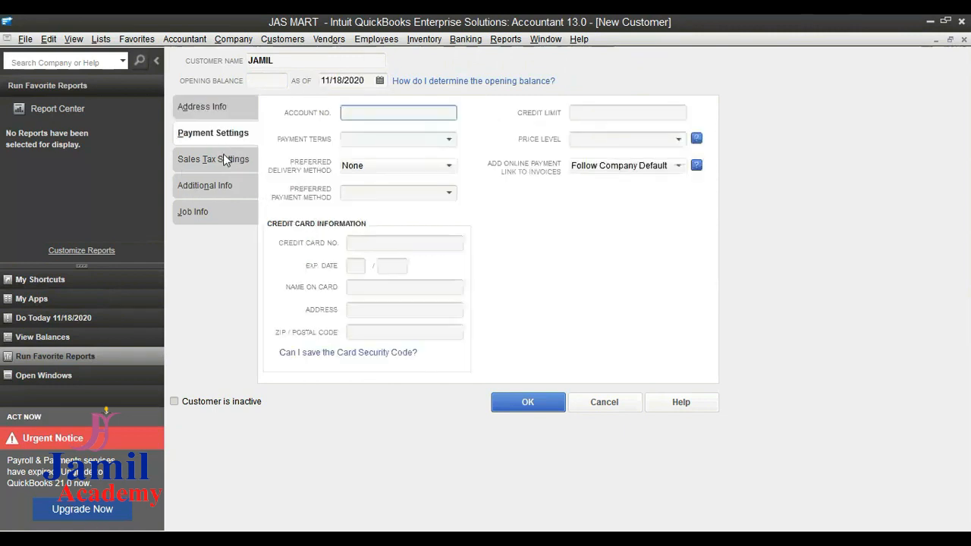
{"action": "left_click", "coordinate": [231, 189]}
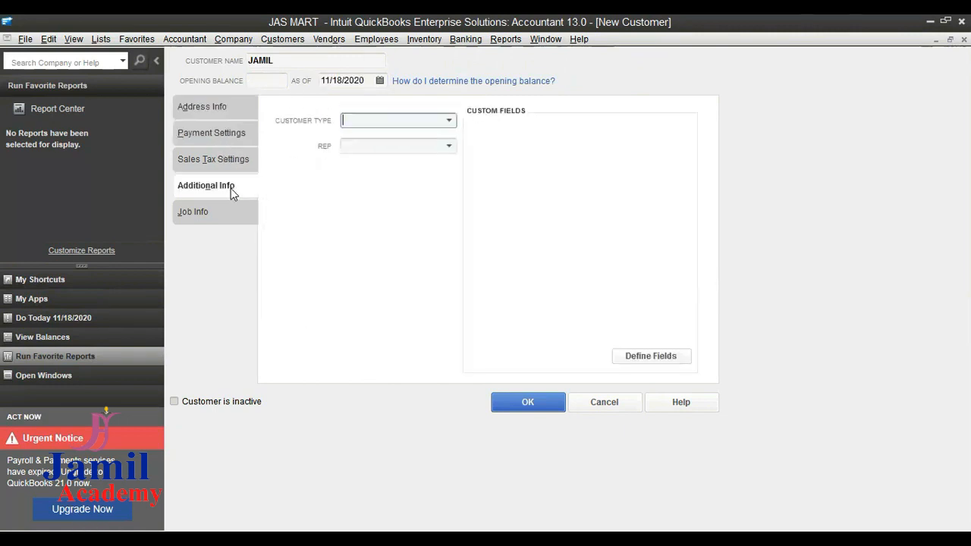
{"action": "left_click", "coordinate": [219, 159]}
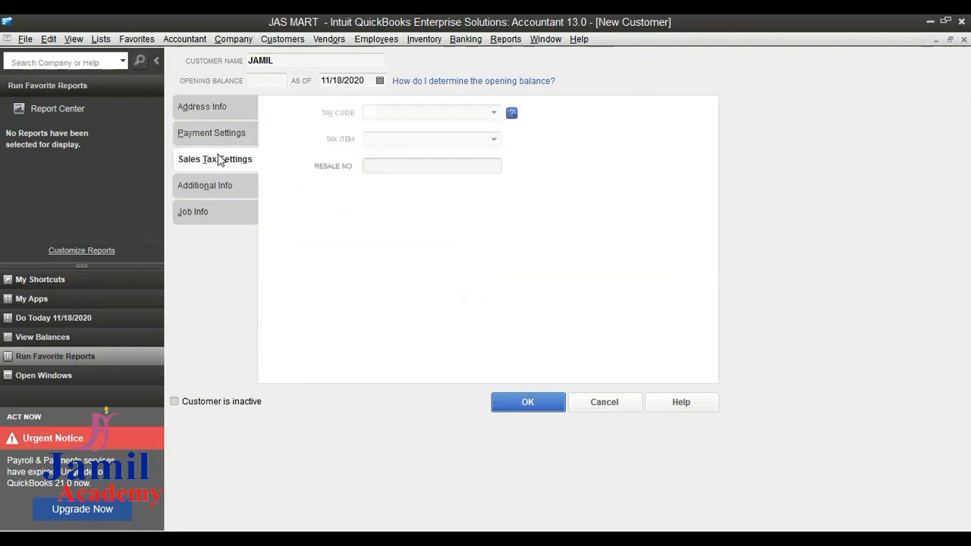
{"action": "left_click", "coordinate": [203, 219]}
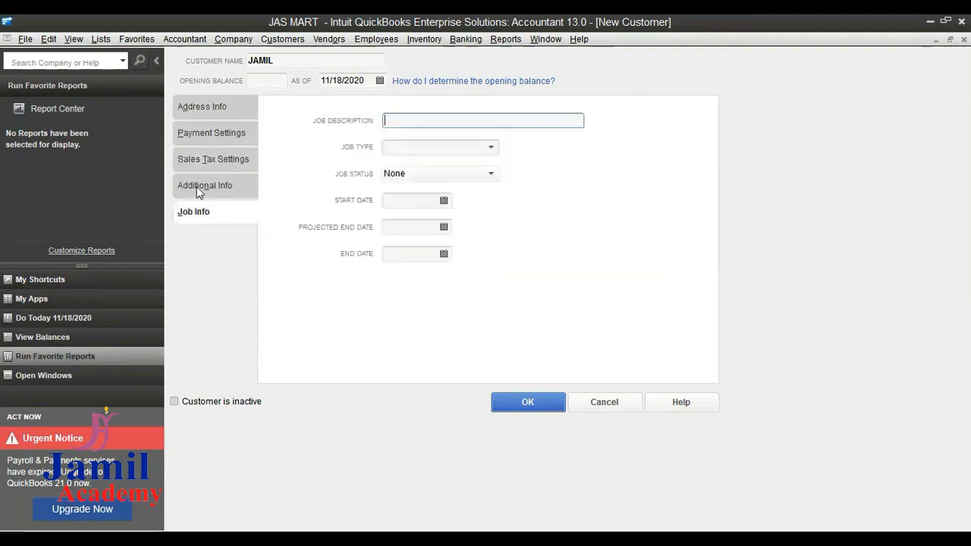
Step: Save the new customer record and open the entry grid for adding multiple customers at once
{"action": "left_click", "coordinate": [212, 104]}
{"action": "left_click", "coordinate": [540, 408]}
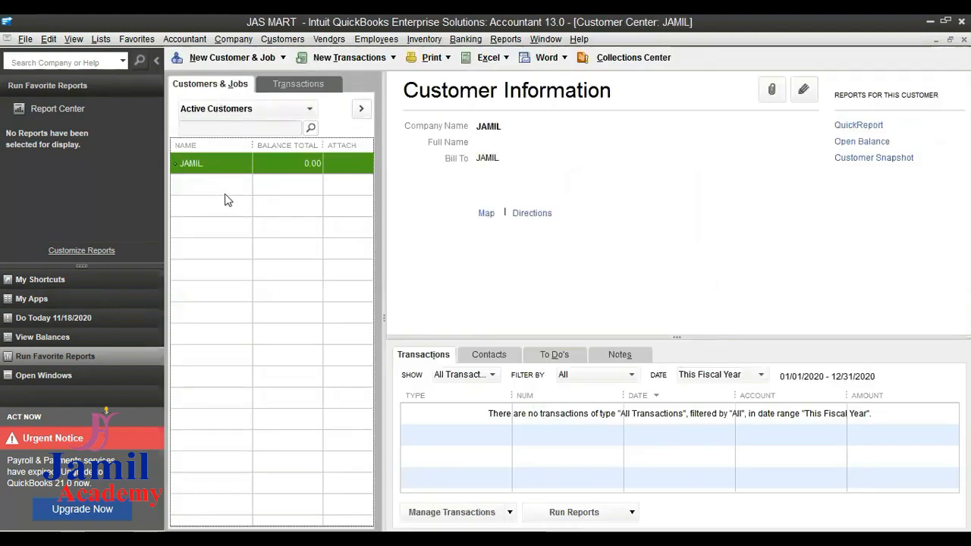
{"action": "left_click", "coordinate": [275, 64]}
{"action": "left_click", "coordinate": [273, 62]}
{"action": "left_click", "coordinate": [261, 63]}
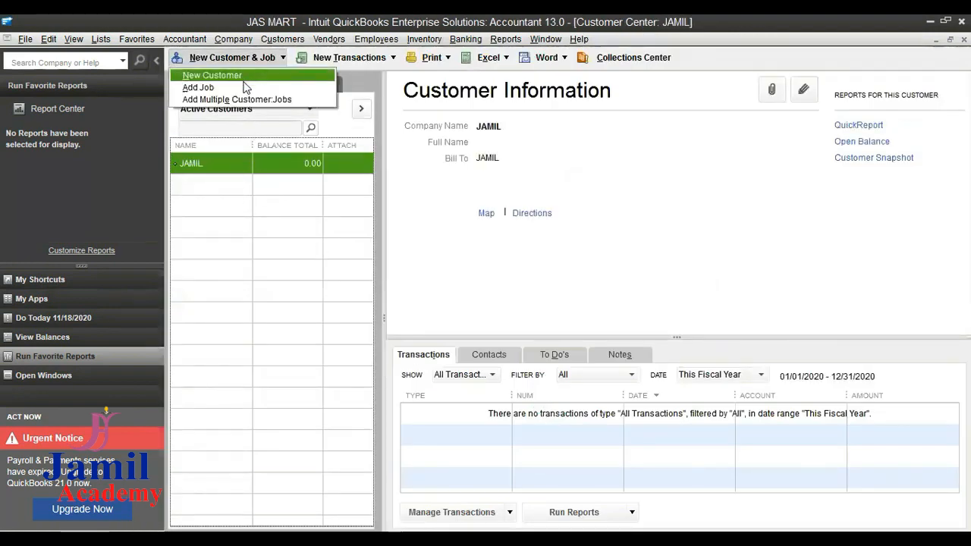
{"action": "left_click", "coordinate": [222, 103]}
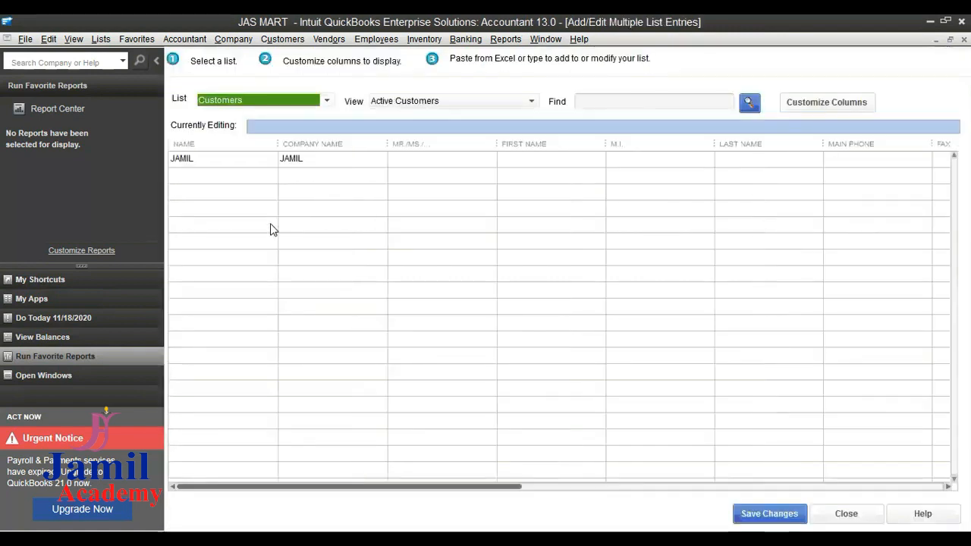
Step: Add a second customer in the first empty row of the grid, using the customer's name as company name too
{"action": "left_click", "coordinate": [223, 173]}
{"action": "type", "text": "MOHSIN"}
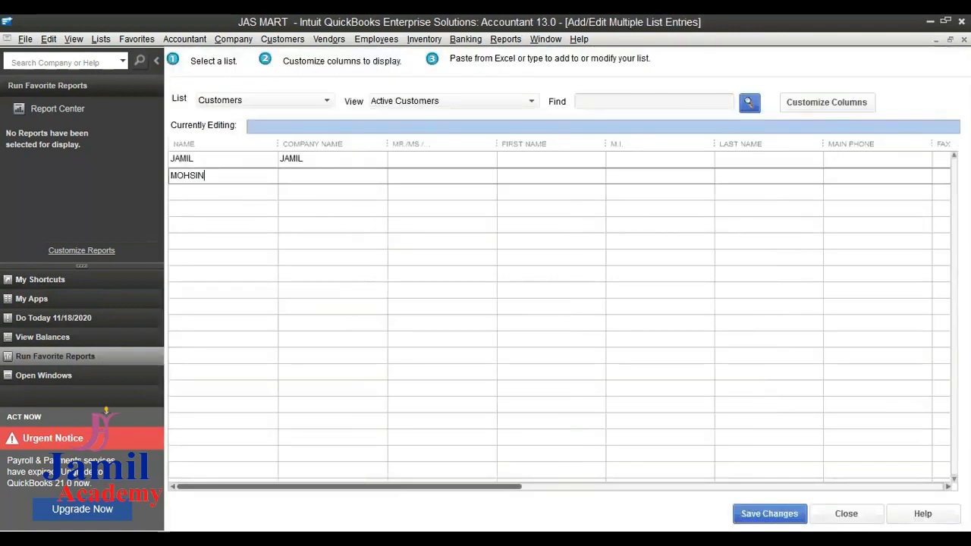
{"action": "key", "text": "Tab"}
{"action": "type", "text": "MOHSIN"}
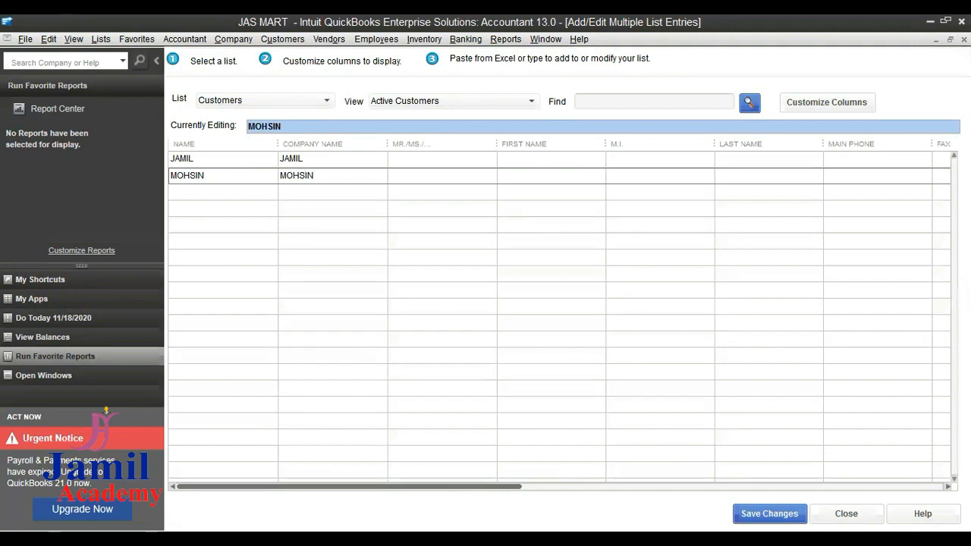
Step: Add a third customer in the next row, entering the same name as customer and company name
{"action": "left_click", "coordinate": [247, 192]}
{"action": "type", "text": "R"}
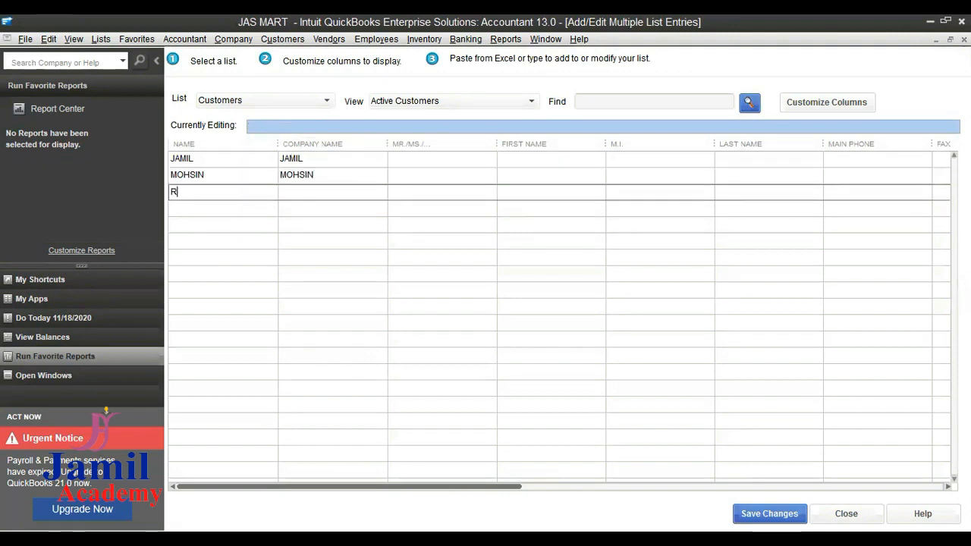
{"action": "type", "text": "EH"}
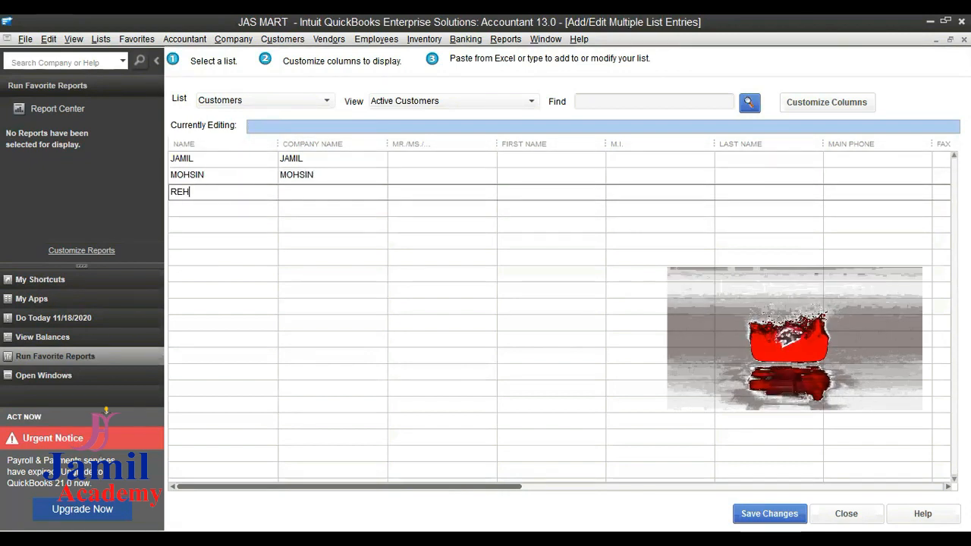
{"action": "type", "text": "AN"}
{"action": "key", "text": "Tab"}
{"action": "key", "text": "Tab"}
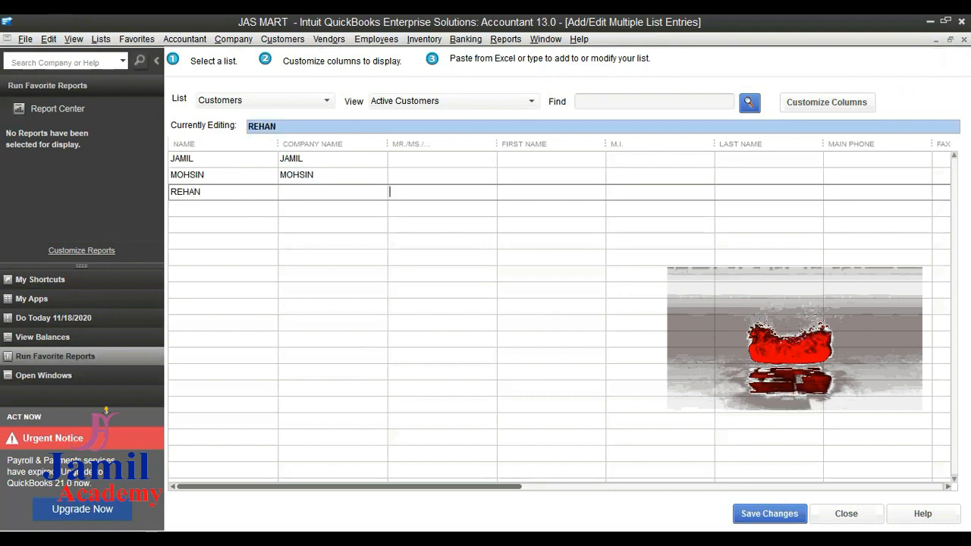
{"action": "left_click", "coordinate": [354, 192]}
{"action": "type", "text": "REHAN"}
{"action": "key", "text": "Tab"}
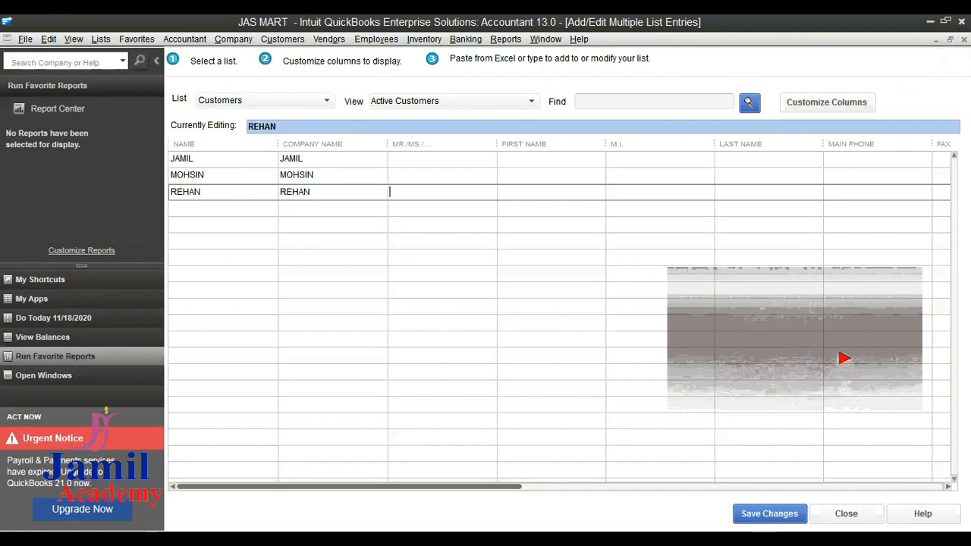
Step: Add a fourth customer in the following row, with the company name matching the customer's name
{"action": "left_click", "coordinate": [197, 208]}
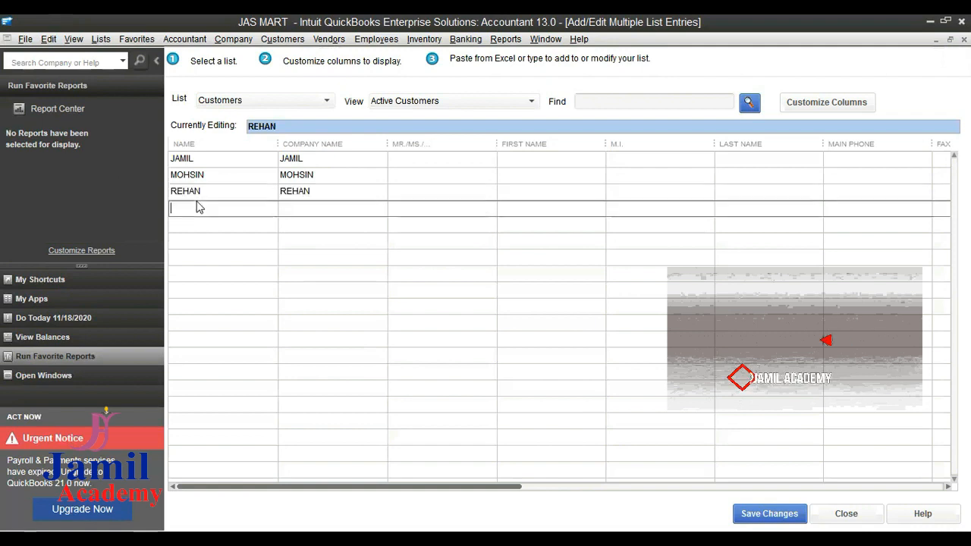
{"action": "type", "text": "HASSAN"}
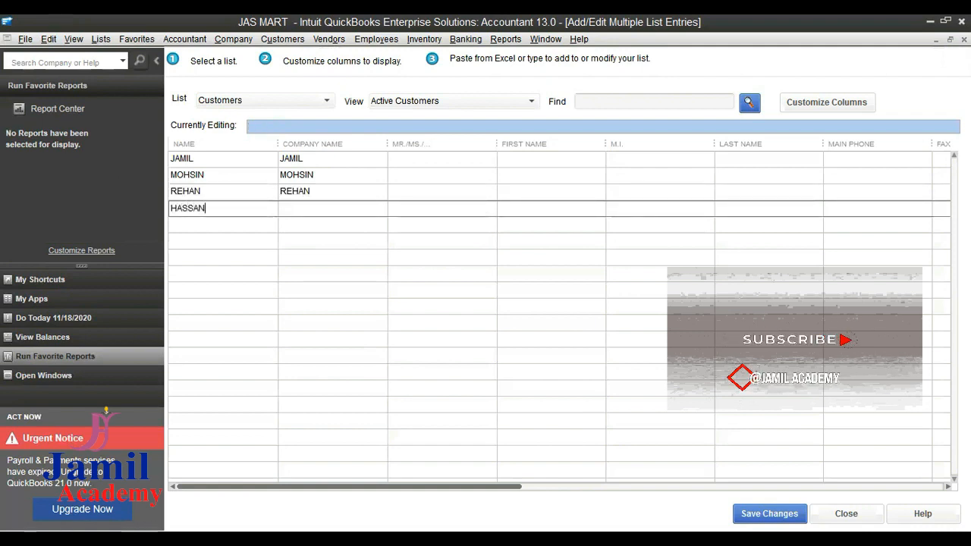
{"action": "key", "text": "Tab"}
{"action": "type", "text": "HASSAN"}
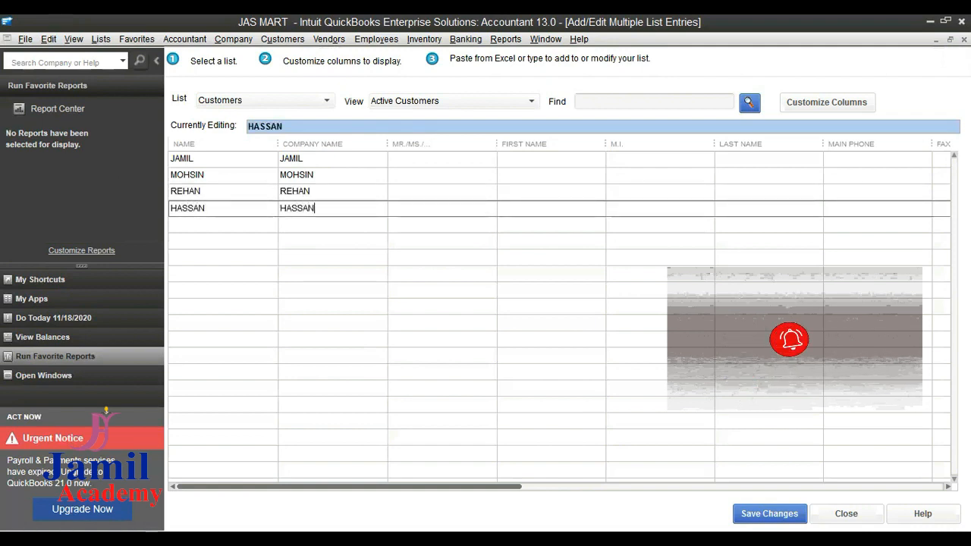
{"action": "key", "text": "Tab"}
Step: Save the added customer records and close the multiple-entry grid
{"action": "key", "text": "Return"}
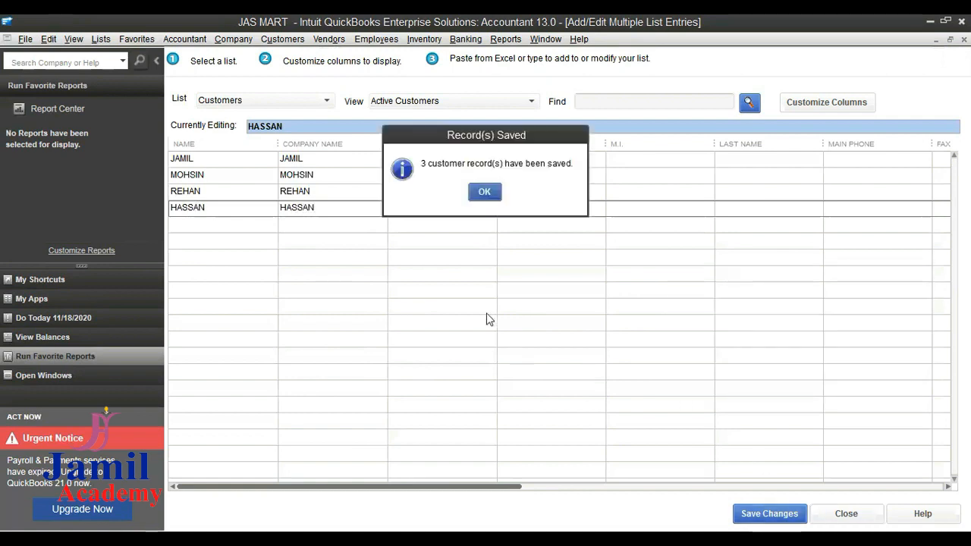
{"action": "left_click", "coordinate": [485, 191]}
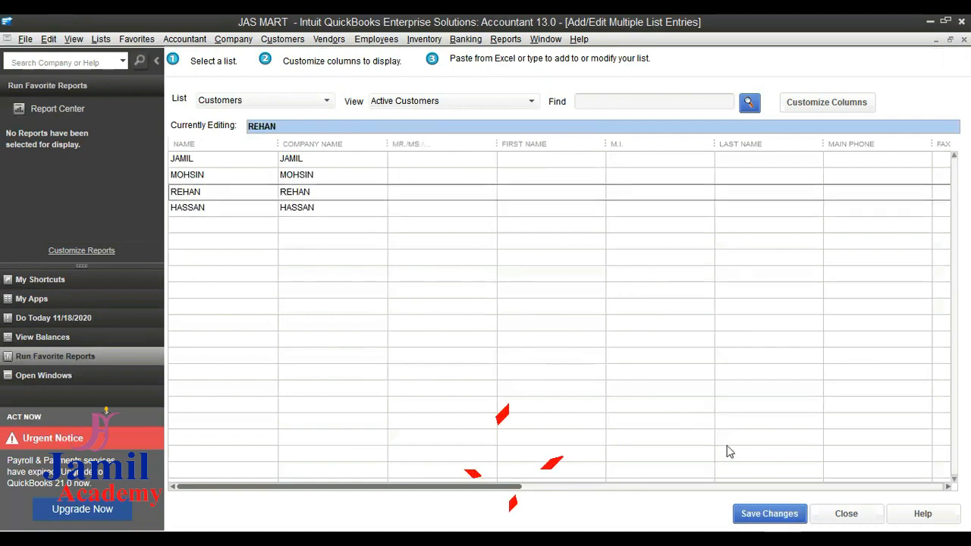
{"action": "left_click", "coordinate": [846, 514]}
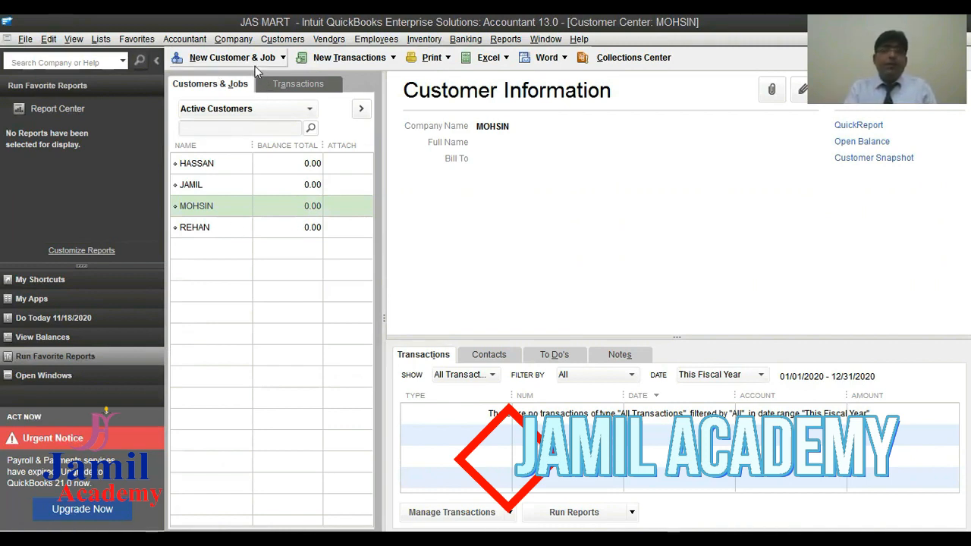
{"action": "left_click", "coordinate": [184, 39]}
{"action": "mouse_move", "coordinate": [233, 39]}
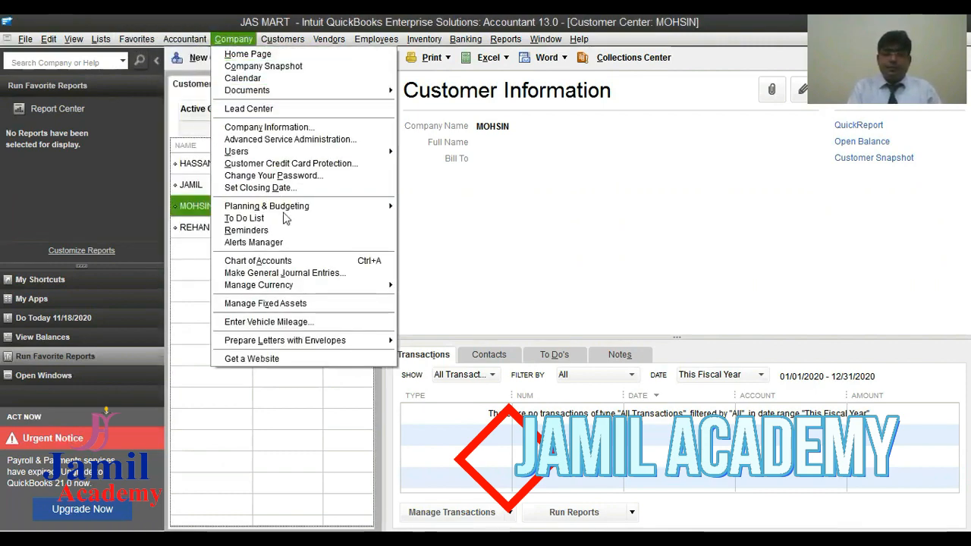
{"action": "left_click", "coordinate": [293, 275]}
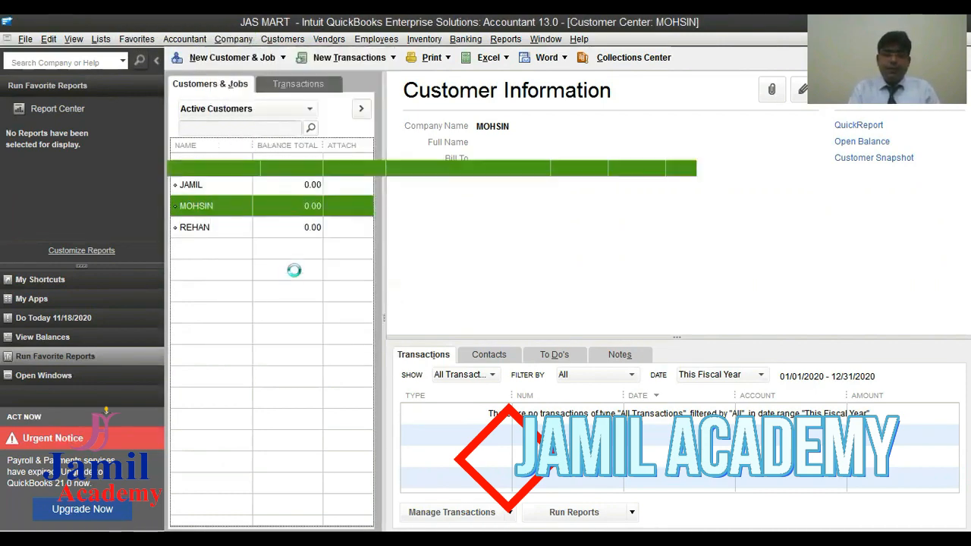
{"action": "right_click", "coordinate": [311, 172]}
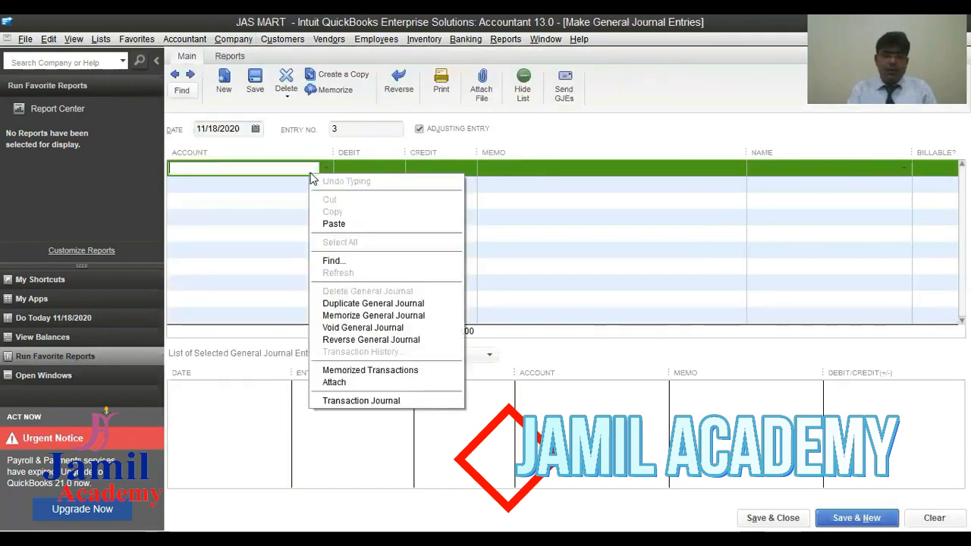
{"action": "left_click", "coordinate": [617, 176]}
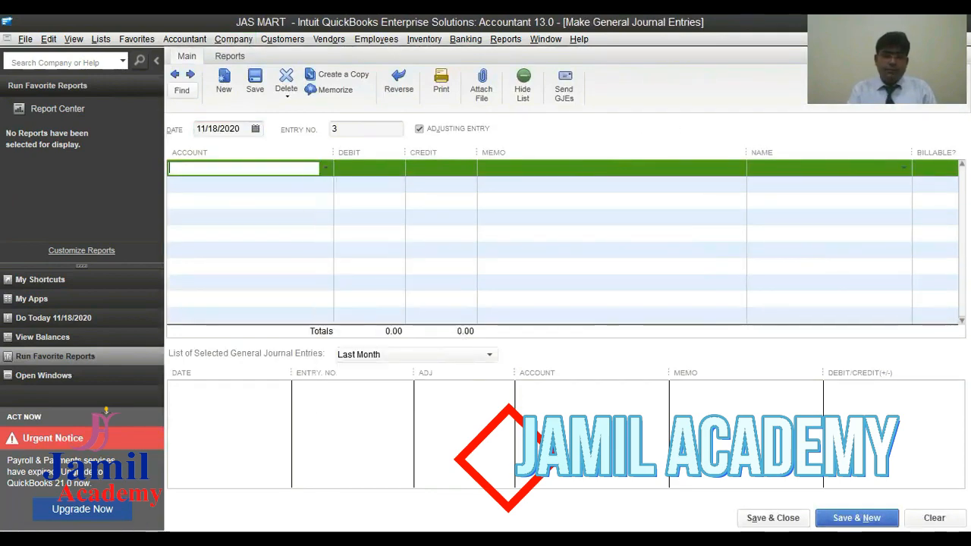
{"action": "left_click", "coordinate": [959, 38]}
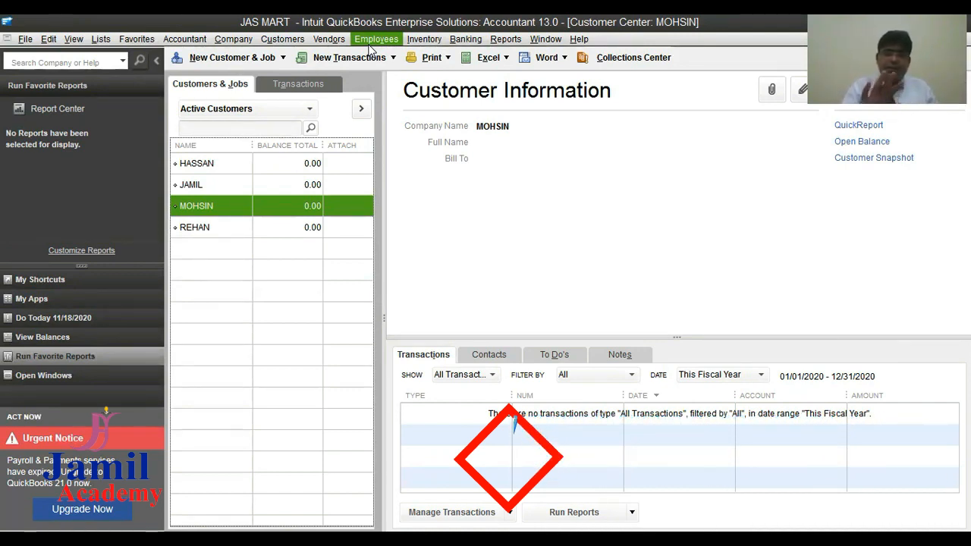
Step: Start a new invoice and assign it to the first customer in the customer list
{"action": "left_click", "coordinate": [276, 40]}
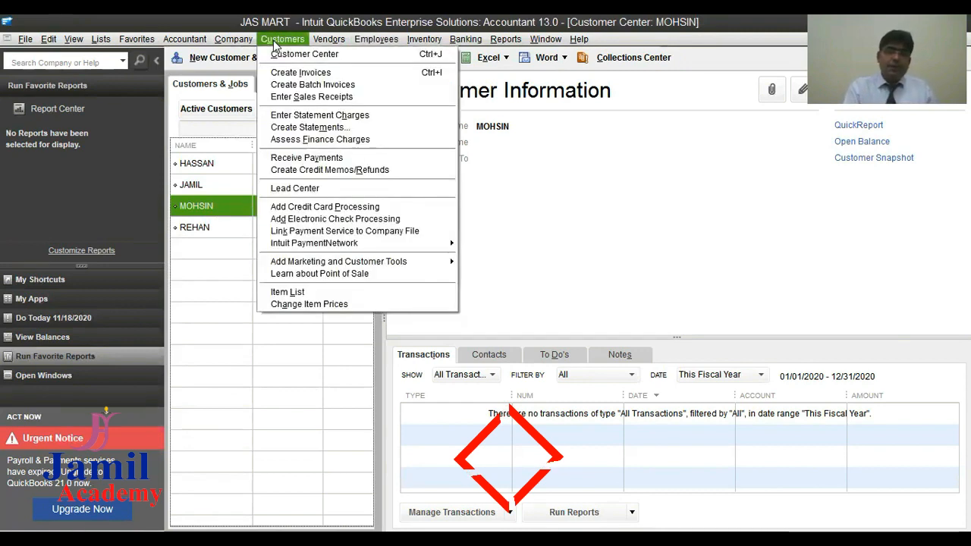
{"action": "left_click", "coordinate": [300, 74]}
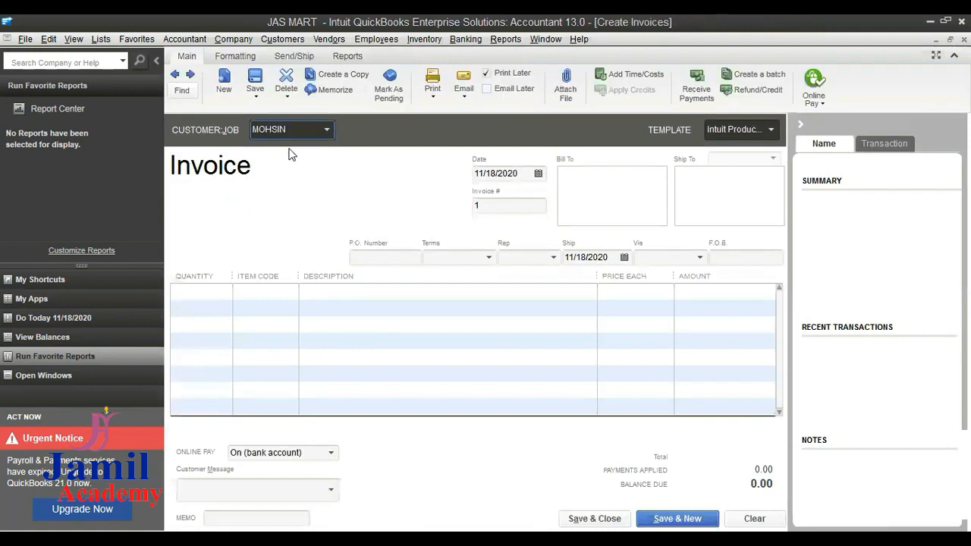
{"action": "left_click", "coordinate": [329, 133]}
{"action": "left_click", "coordinate": [328, 130]}
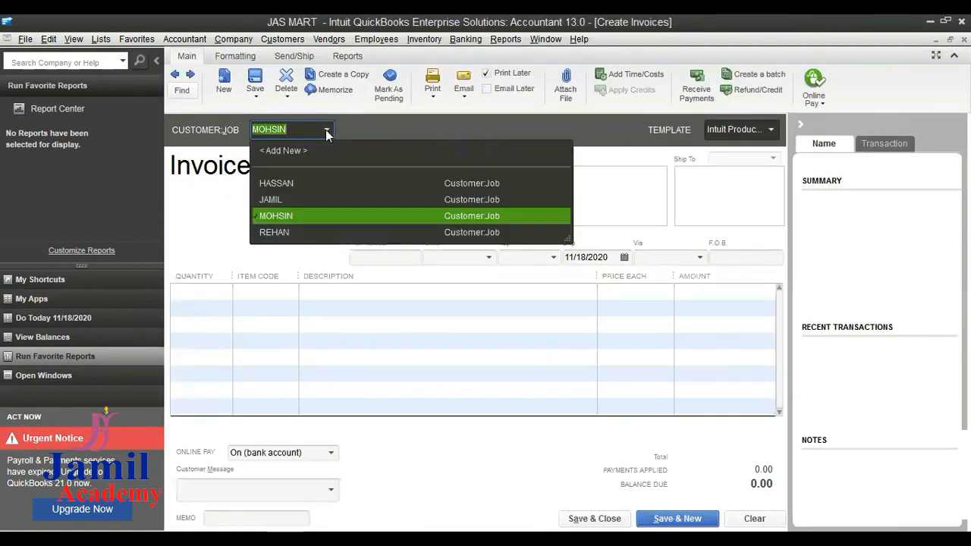
{"action": "left_click", "coordinate": [275, 183]}
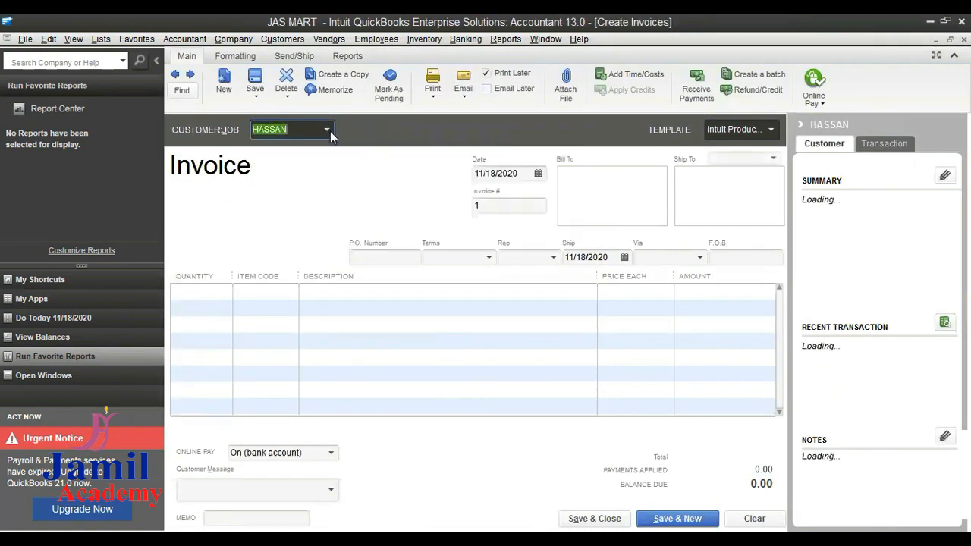
Step: Create another customer directly from the invoice, entering the customer's name as company name too, and save the record
{"action": "left_click", "coordinate": [330, 131]}
{"action": "left_click", "coordinate": [330, 131]}
{"action": "left_click", "coordinate": [328, 131]}
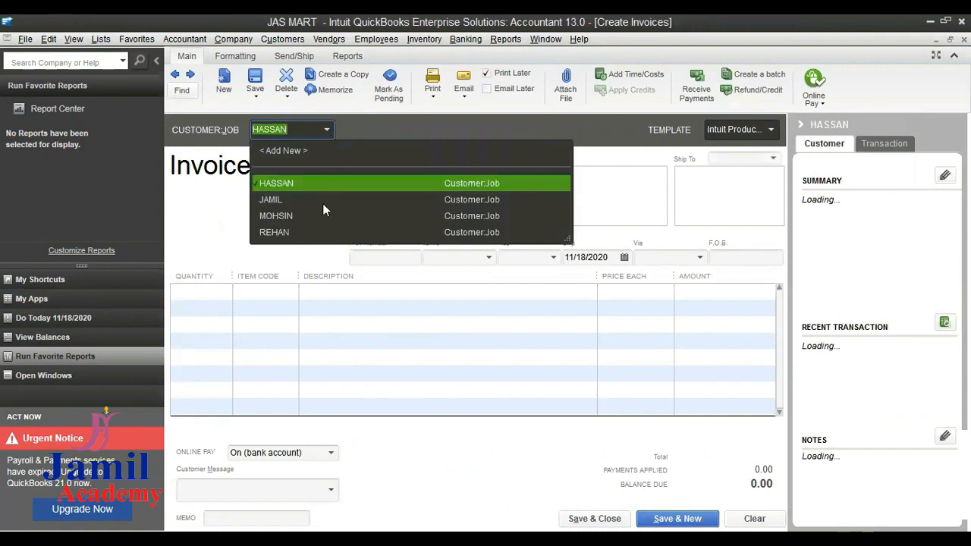
{"action": "left_click", "coordinate": [279, 151]}
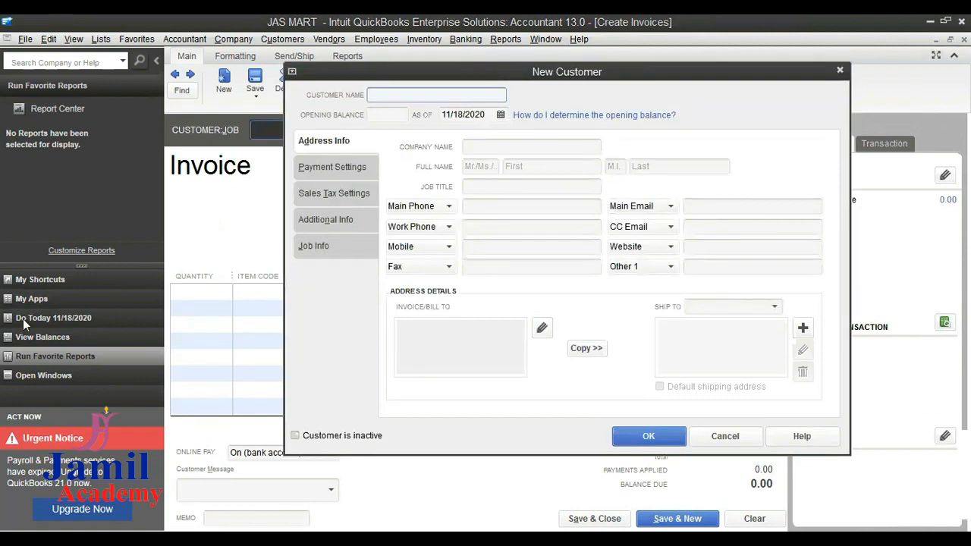
{"action": "type", "text": "FAHAD"}
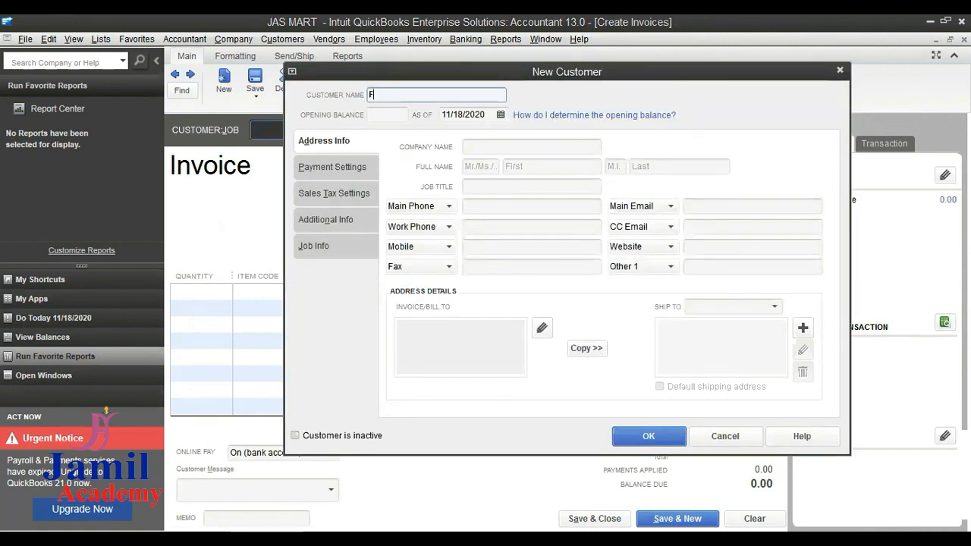
{"action": "key", "text": "Tab"}
{"action": "key", "text": "Tab"}
{"action": "key", "text": "Tab"}
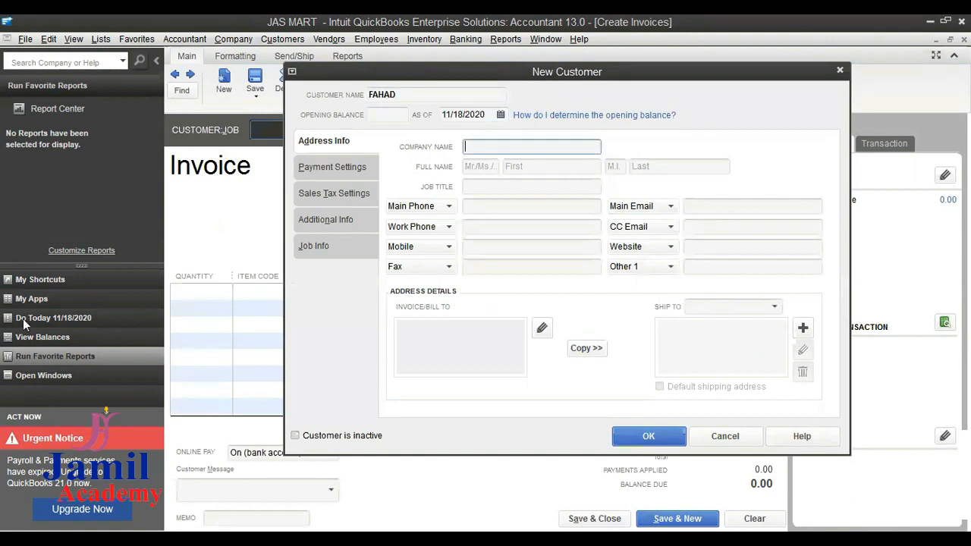
{"action": "type", "text": "FAHAD"}
{"action": "key", "text": "Tab"}
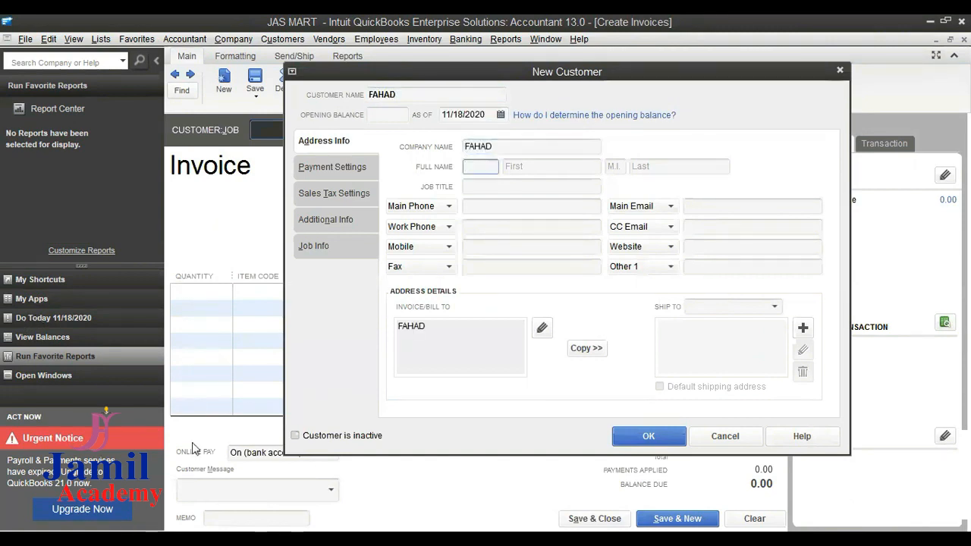
{"action": "left_click", "coordinate": [649, 436]}
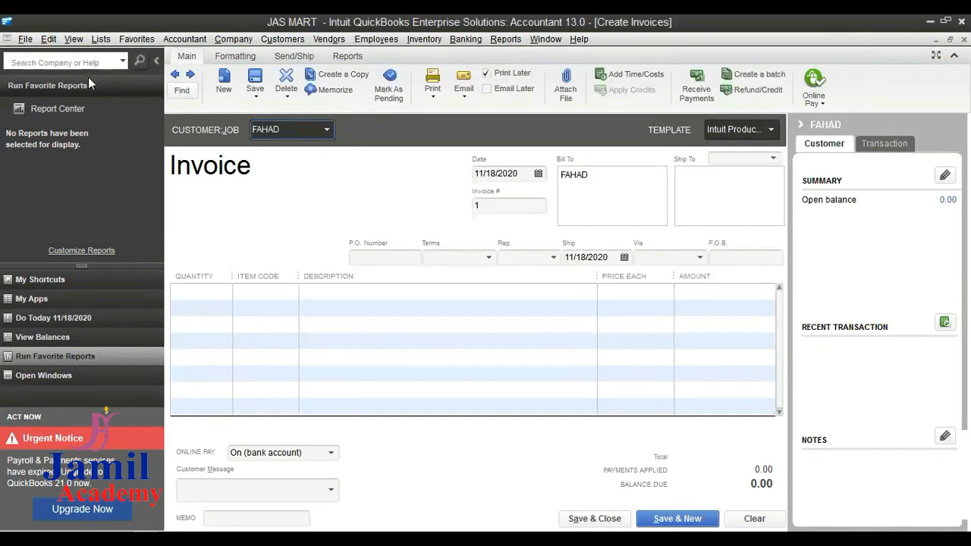
Step: Switch the invoice to the customer created first in the Customer Center and add a line for 2 IPHONE 11
{"action": "left_click", "coordinate": [325, 129]}
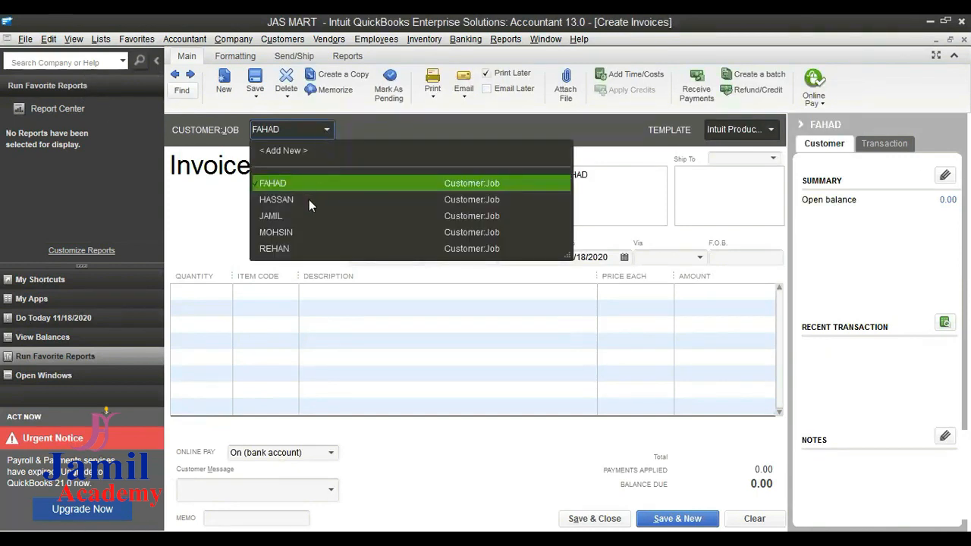
{"action": "left_click", "coordinate": [297, 216]}
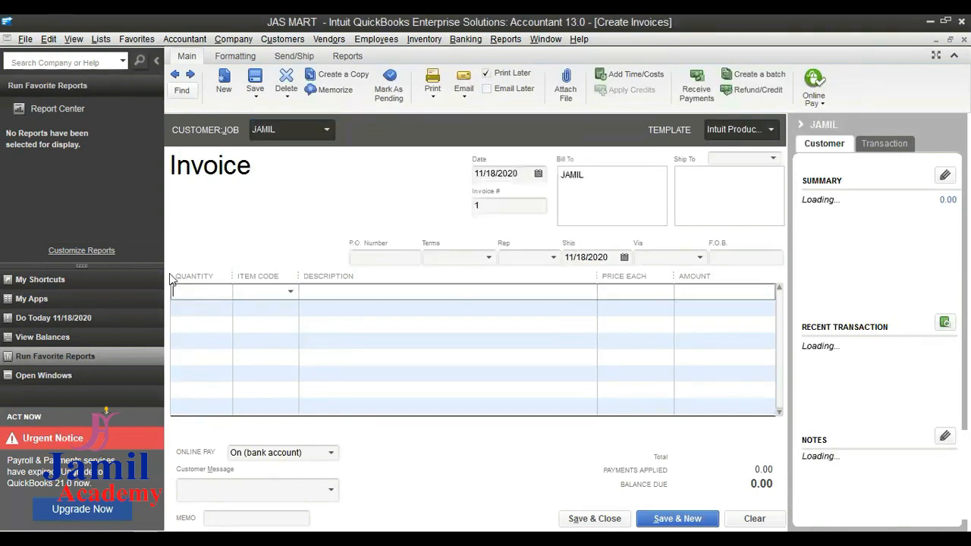
{"action": "type", "text": "1"}
{"action": "key", "text": "BackSpace"}
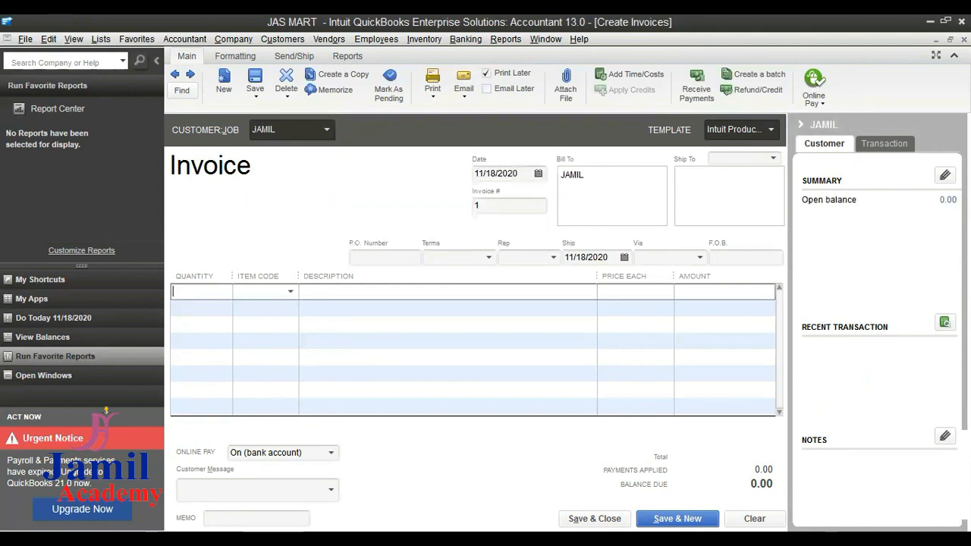
{"action": "key", "text": "Tab"}
{"action": "type", "text": "i"}
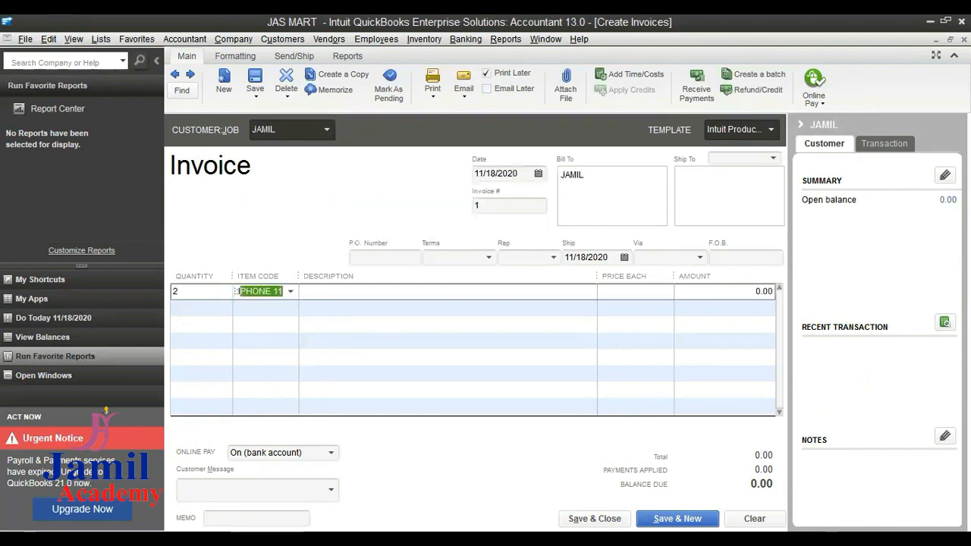
{"action": "key", "text": "Tab"}
{"action": "key", "text": "Tab"}
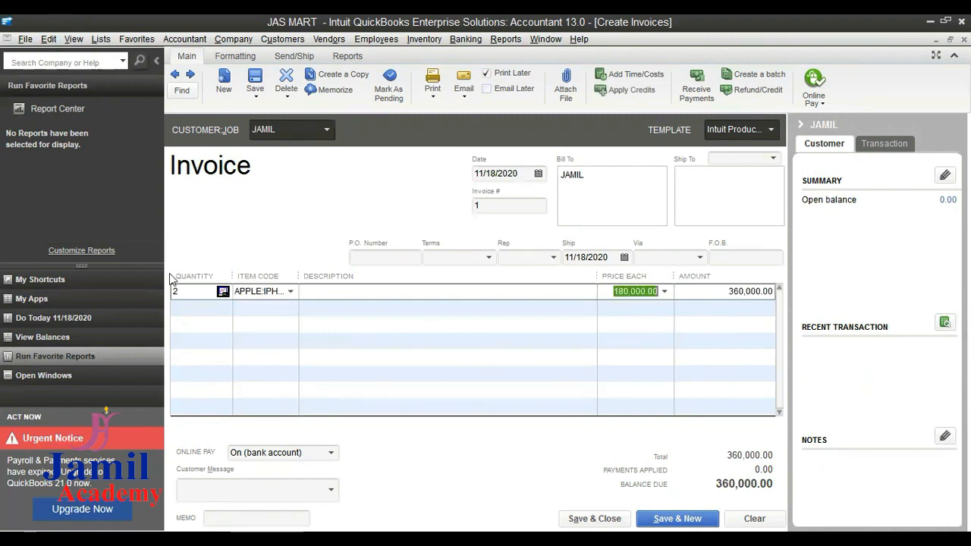
Step: Set the unit price of the IPHONE 11 invoice line to 175,000 and dismiss the price level message
{"action": "type", "text": "1"}
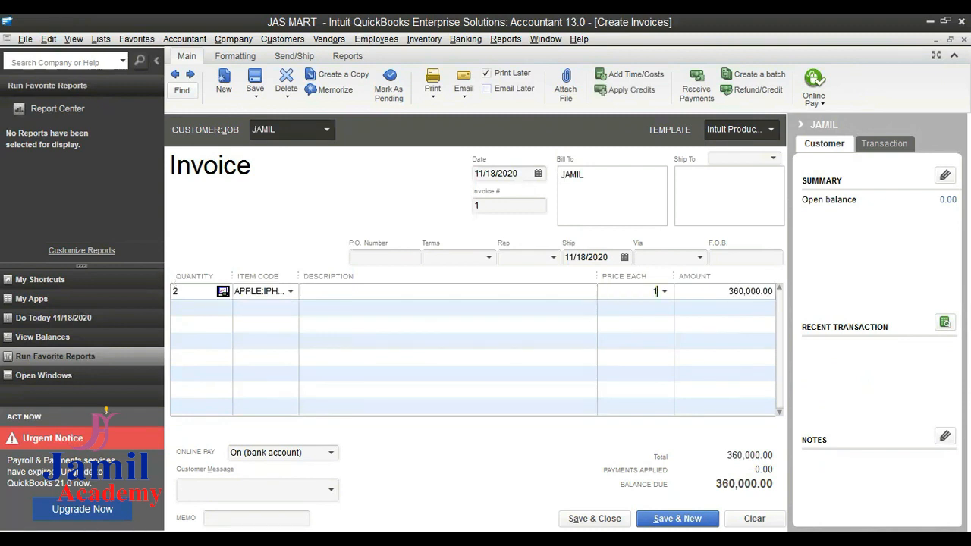
{"action": "type", "text": "75000"}
{"action": "key", "text": "Tab"}
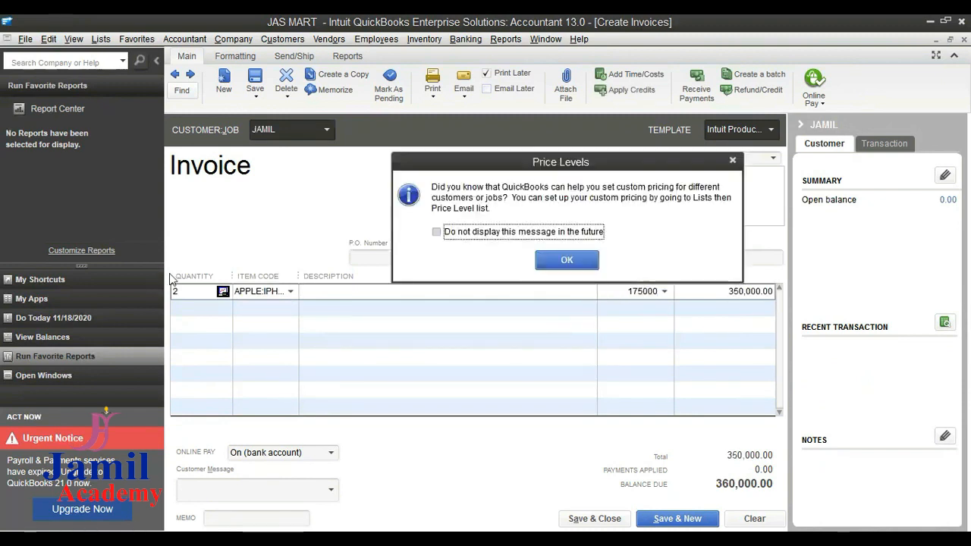
{"action": "key", "text": "Return"}
{"action": "key", "text": "Tab"}
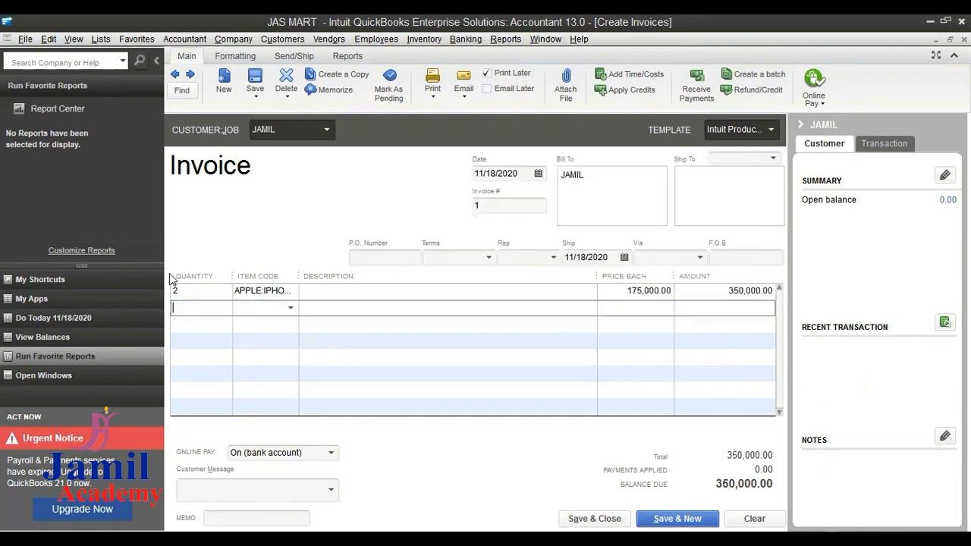
Step: Add a second invoice line for 2 BLUE TOOTH CSR 4.0
{"action": "type", "text": "3"}
{"action": "key", "text": "Tab"}
{"action": "type", "text": "b"}
{"action": "key", "text": "Down"}
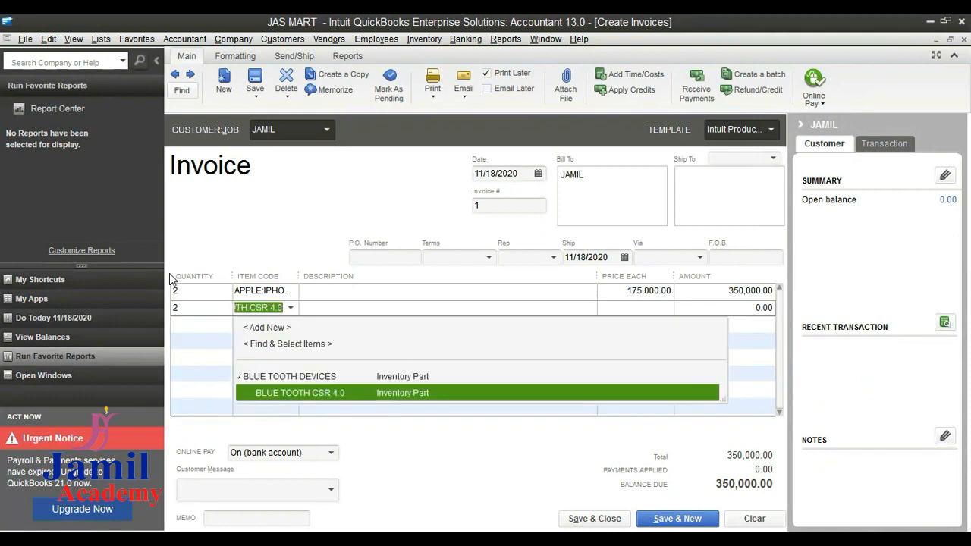
{"action": "key", "text": "Tab"}
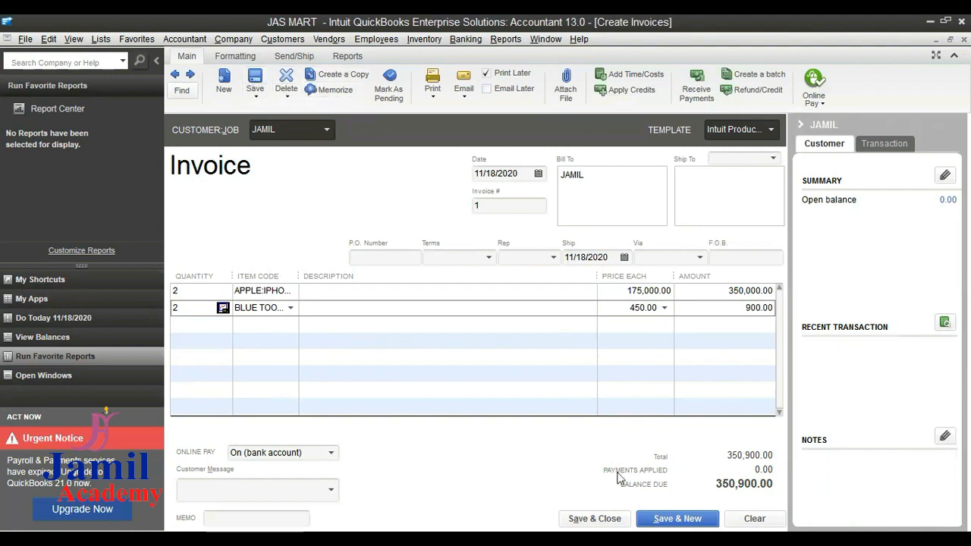
Step: Save the invoice and start another one for the last customer in the customer list
{"action": "left_click", "coordinate": [224, 83]}
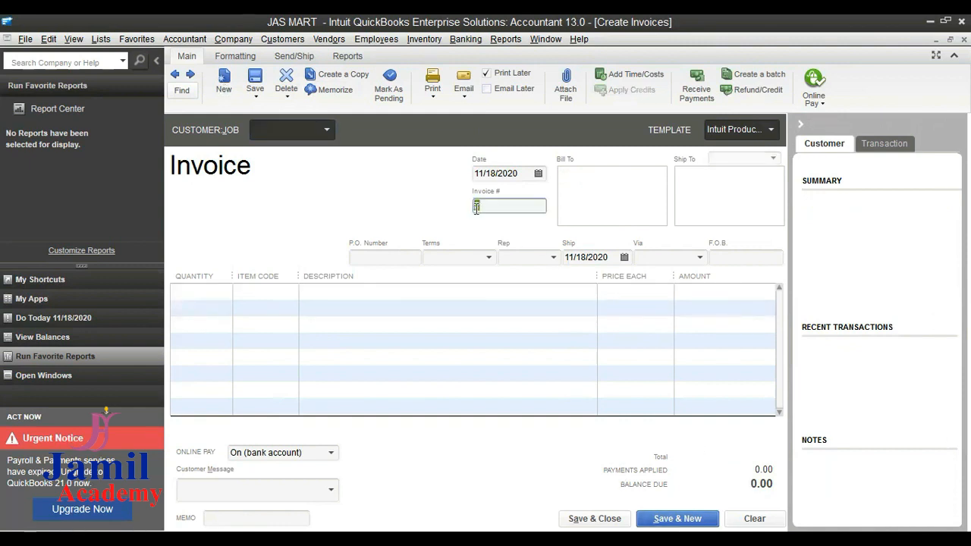
{"action": "left_click", "coordinate": [326, 129]}
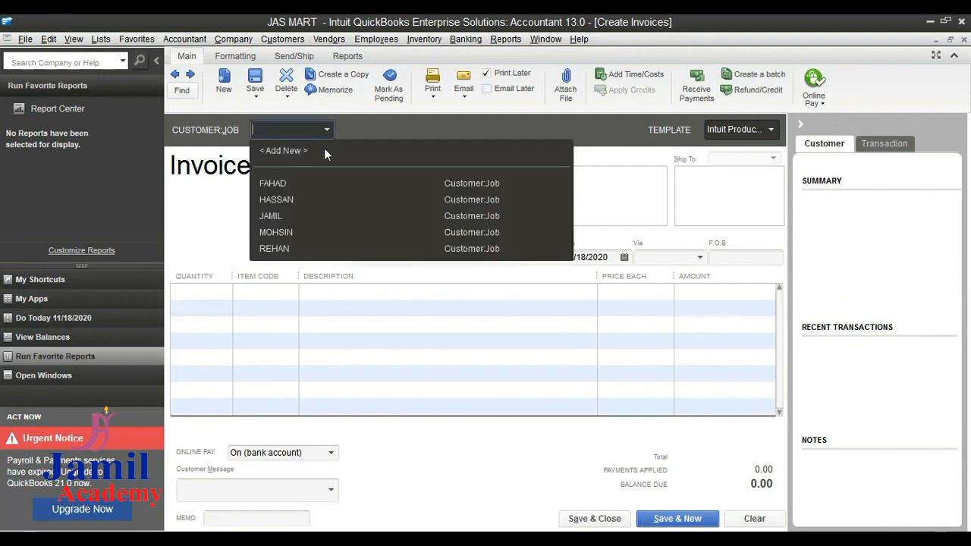
{"action": "left_click", "coordinate": [294, 248]}
Step: Add a line for 1 IPHONE 11 PRO to the new invoice and save it
{"action": "left_click", "coordinate": [228, 292]}
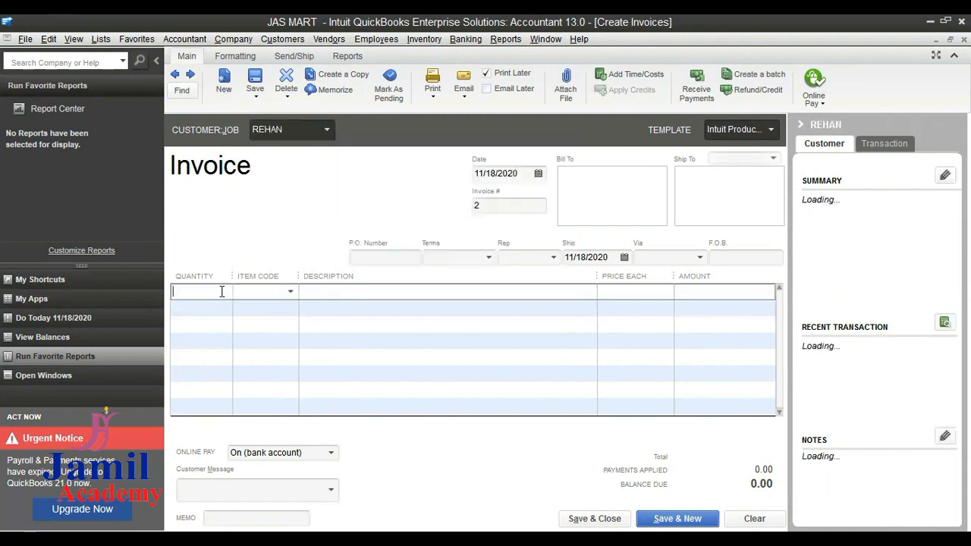
{"action": "type", "text": "1"}
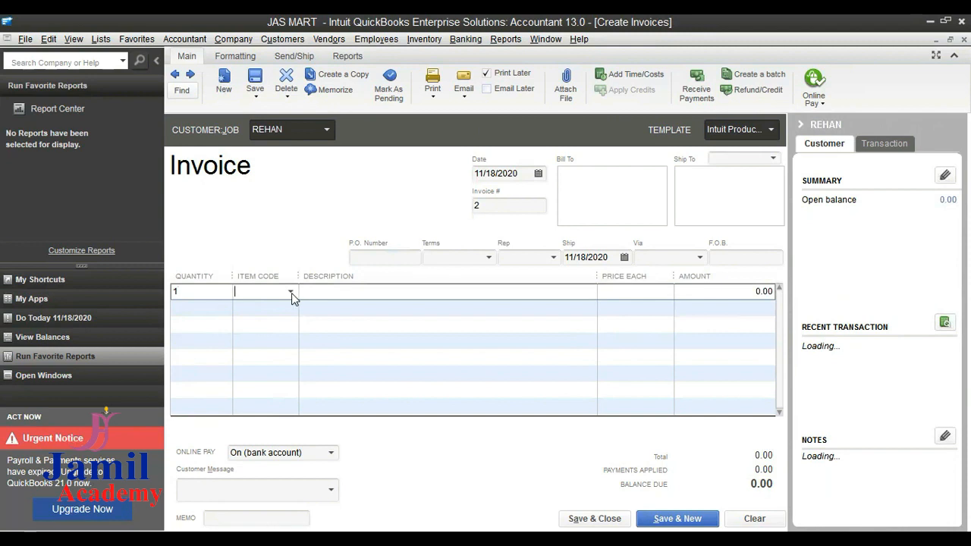
{"action": "left_click", "coordinate": [291, 292]}
{"action": "left_click", "coordinate": [288, 396]}
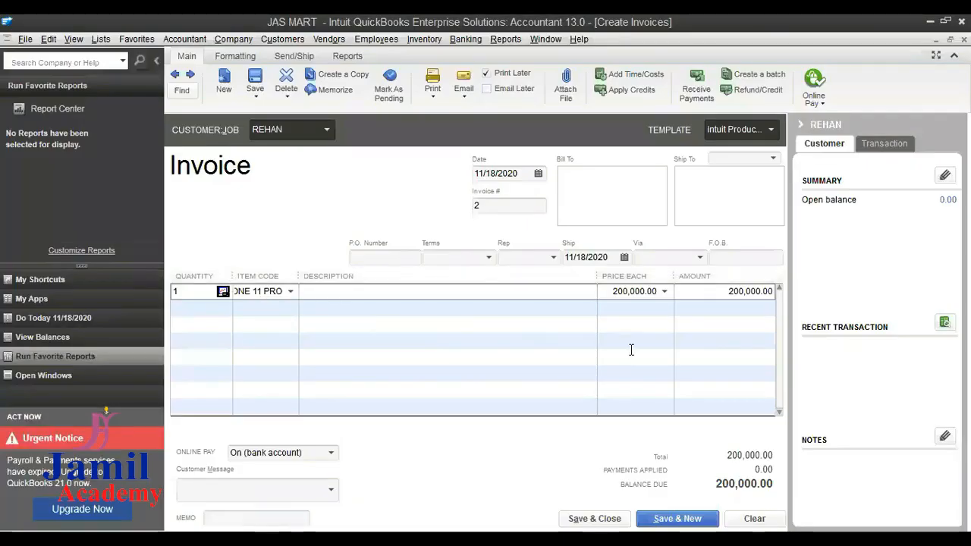
{"action": "left_click", "coordinate": [255, 85]}
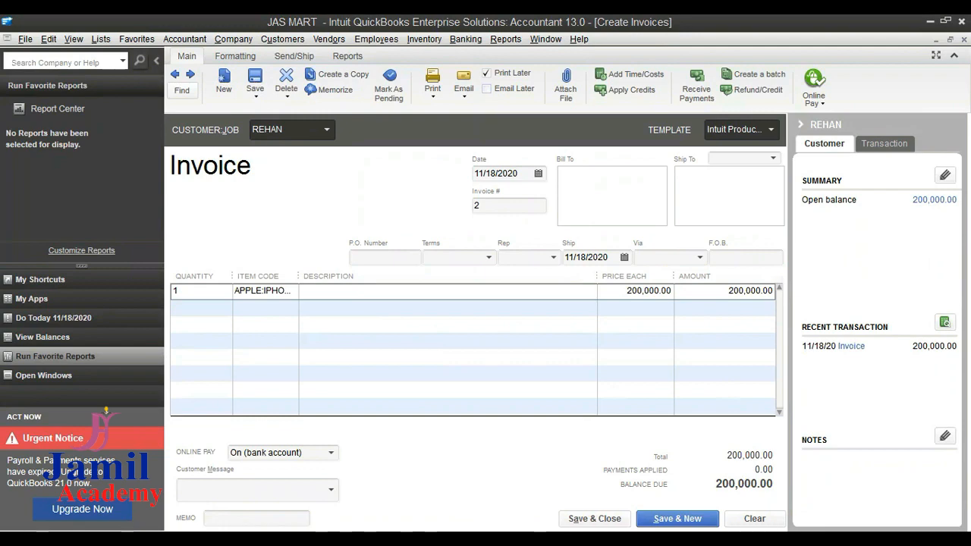
Step: Check the first invoiced customer's record in the Customer Center without editing it, and view the account balances in the chart of accounts
{"action": "key", "text": "Escape"}
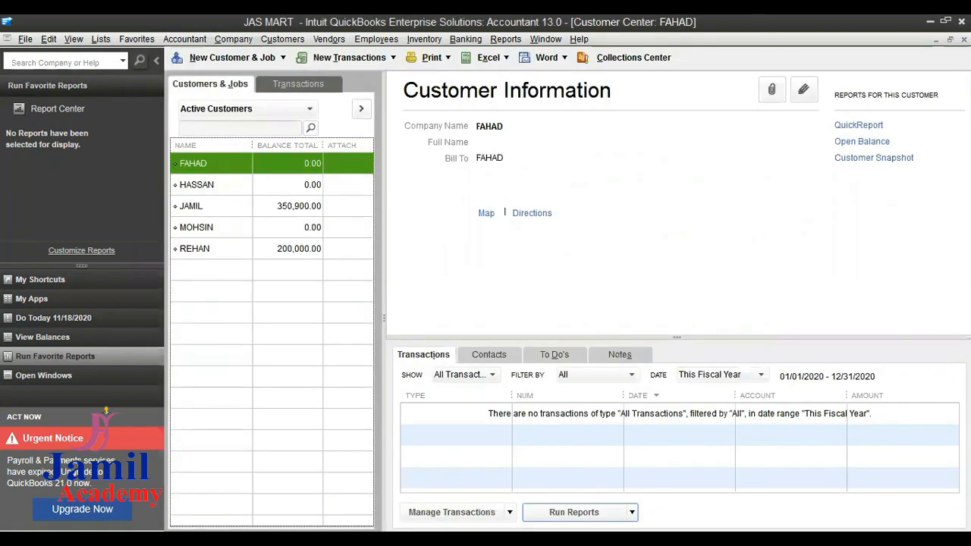
{"action": "double_click", "coordinate": [308, 207]}
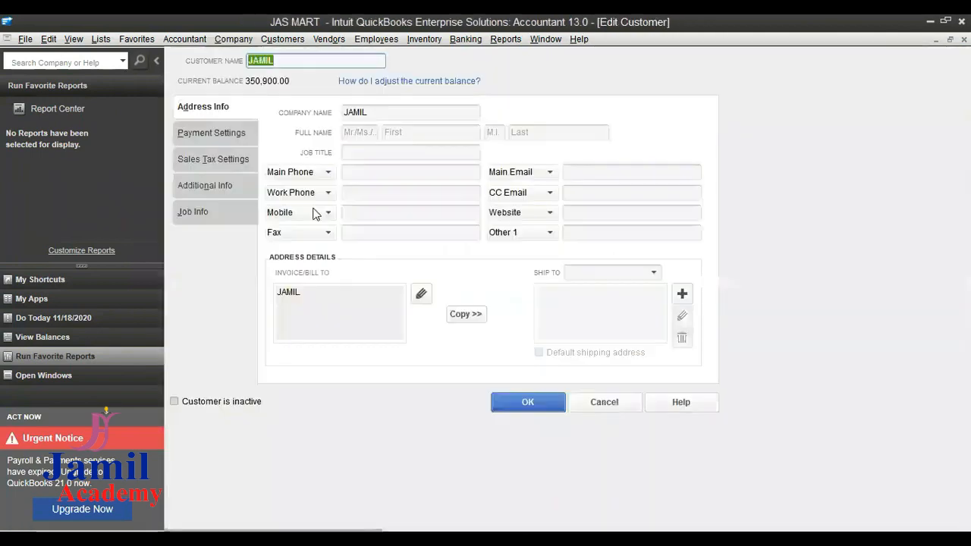
{"action": "left_click", "coordinate": [604, 408]}
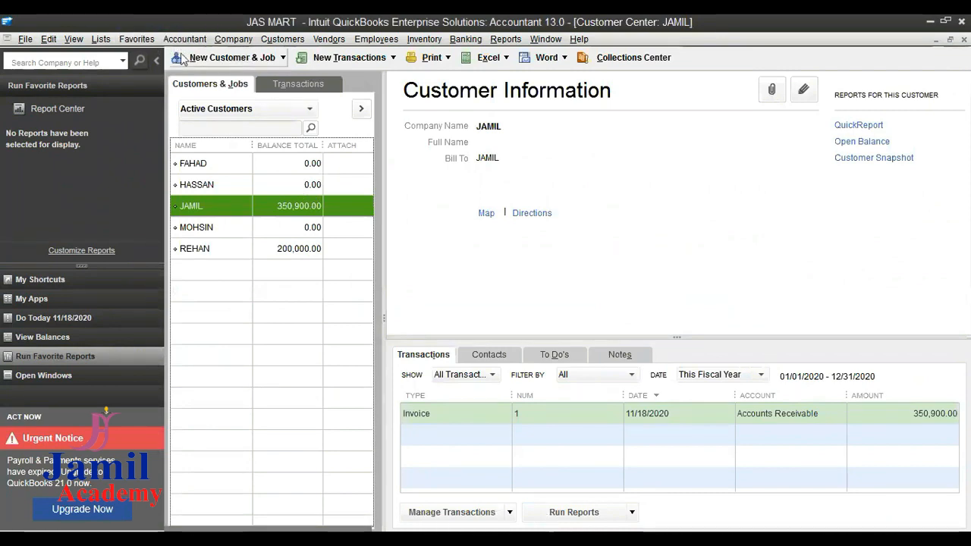
{"action": "left_click", "coordinate": [101, 39]}
{"action": "left_click", "coordinate": [106, 63]}
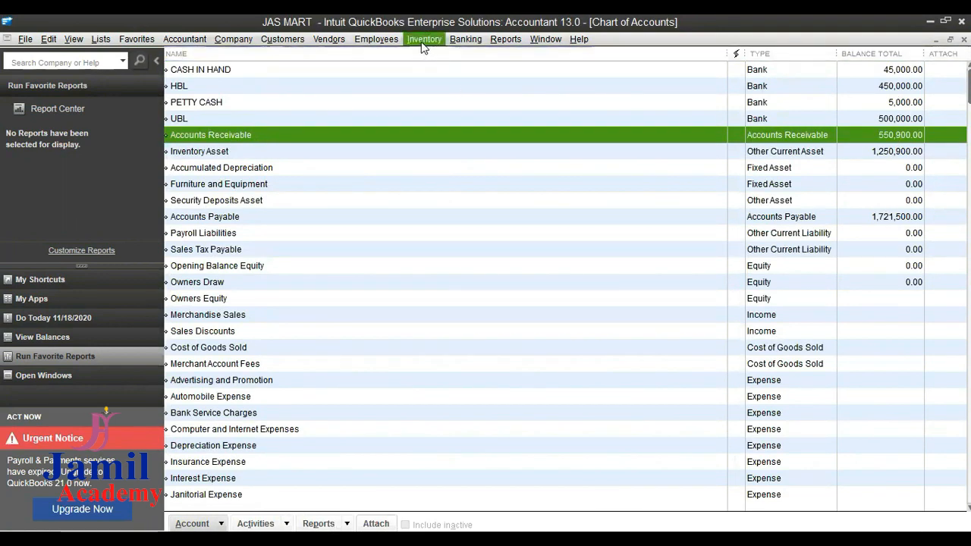
Step: Start receiving a customer payment and select the customer invoiced for the IPHONE 11 as the payer
{"action": "left_click", "coordinate": [465, 41]}
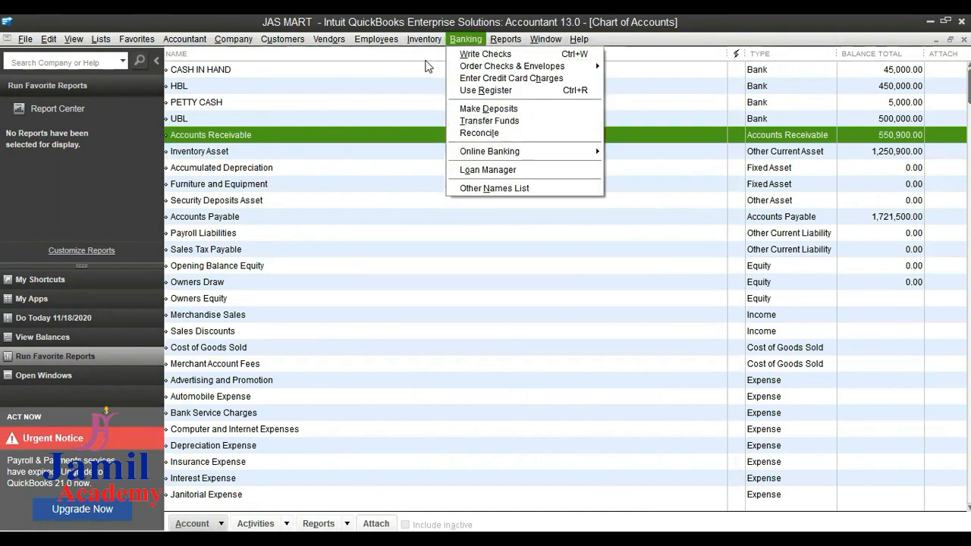
{"action": "mouse_move", "coordinate": [286, 42]}
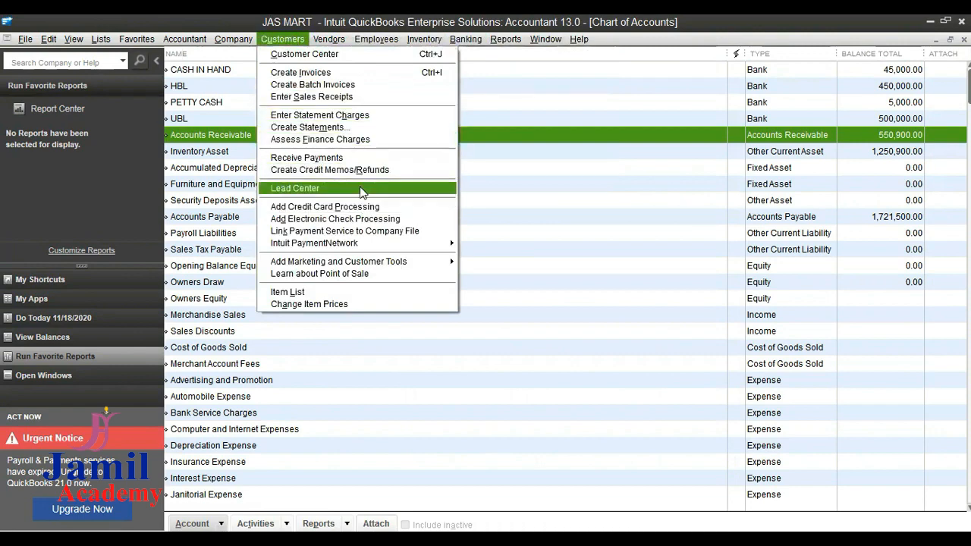
{"action": "left_click", "coordinate": [354, 157]}
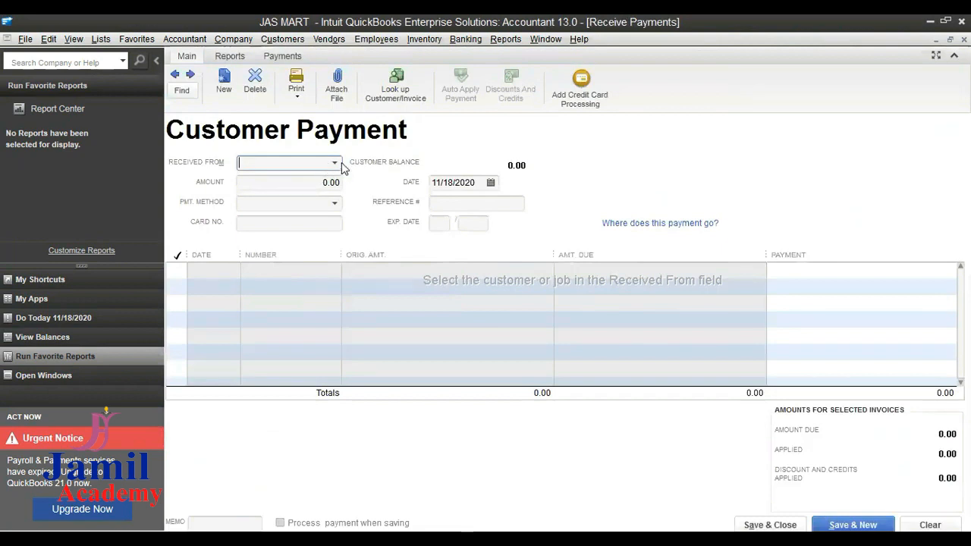
{"action": "left_click", "coordinate": [334, 163]}
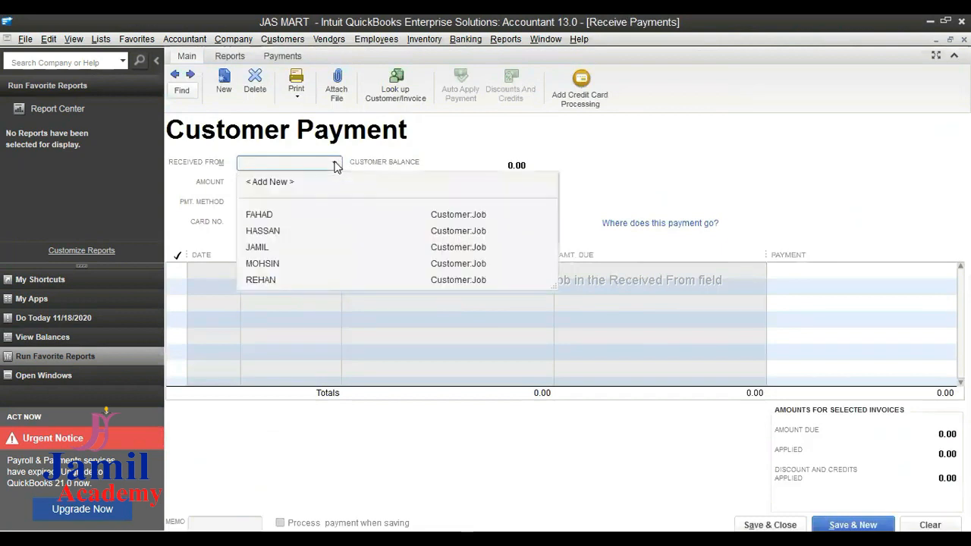
{"action": "left_click", "coordinate": [258, 247]}
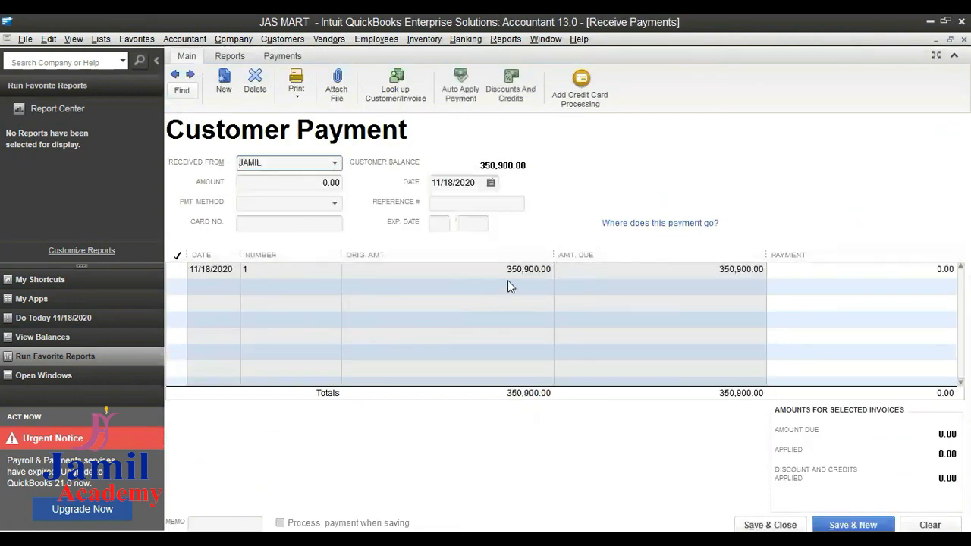
Step: Apply the payment to the customer's open invoice with an amount of 250,000, and save and close the payment
{"action": "left_click", "coordinate": [176, 270]}
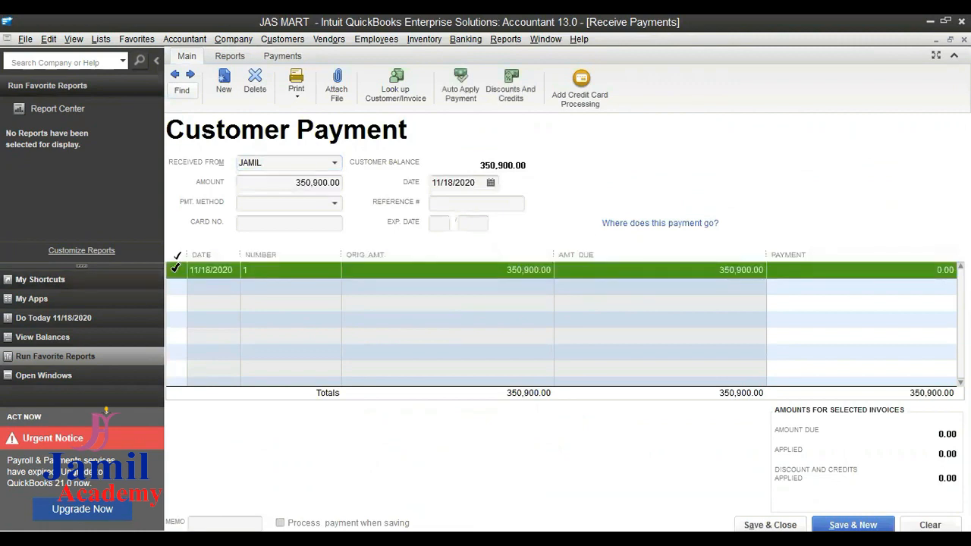
{"action": "left_click", "coordinate": [472, 262]}
{"action": "left_click", "coordinate": [530, 289]}
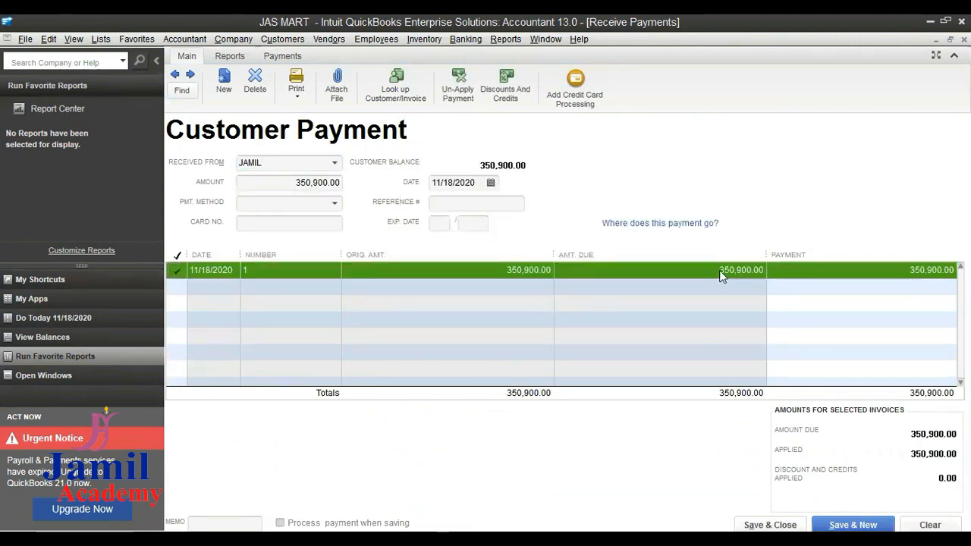
{"action": "left_click", "coordinate": [833, 274]}
{"action": "left_click_drag", "start_coordinate": [901, 270], "coordinate": [954, 270]}
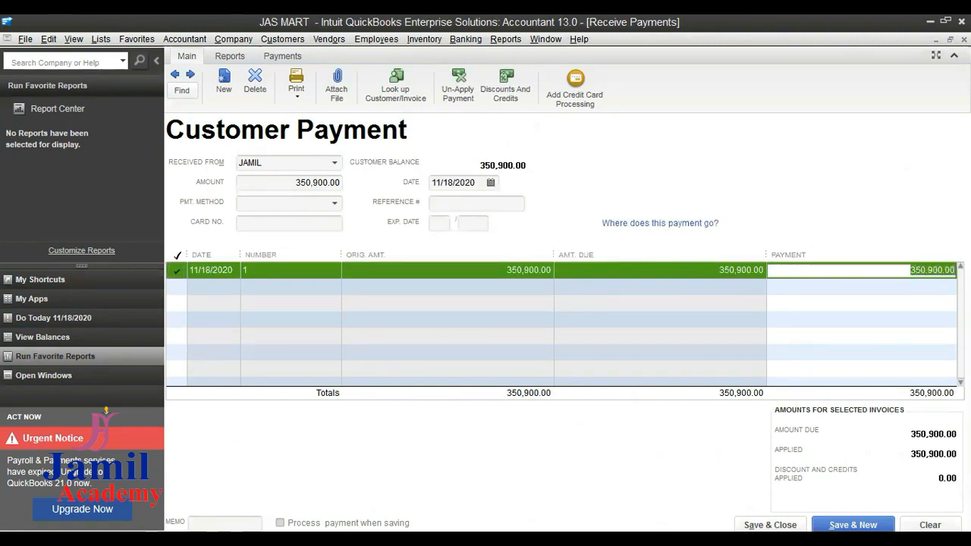
{"action": "type", "text": "25"}
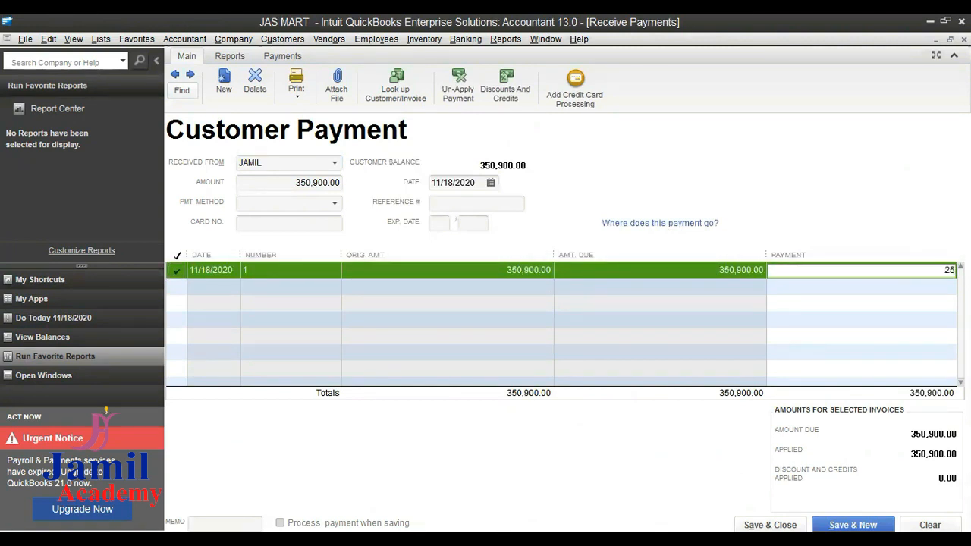
{"action": "type", "text": "0000"}
{"action": "key", "text": "Tab"}
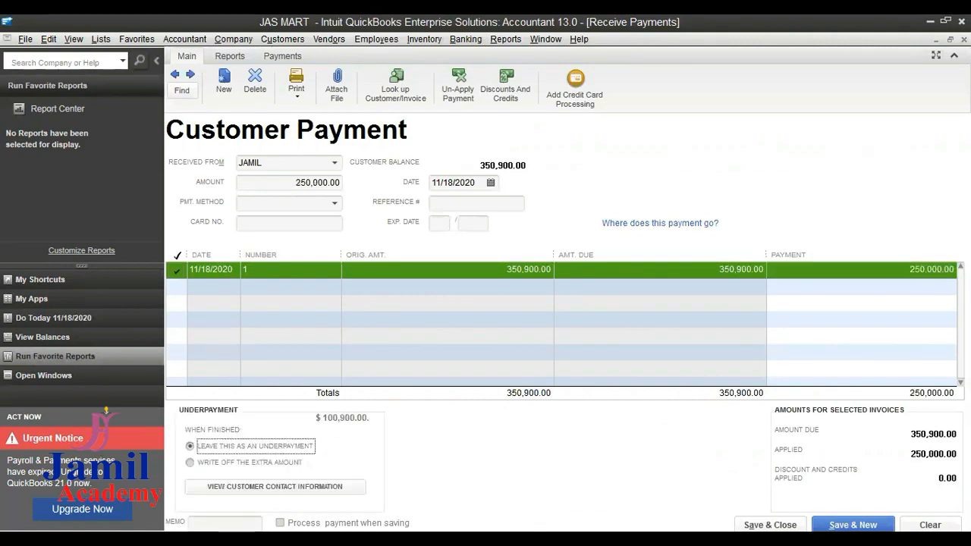
{"action": "left_click", "coordinate": [770, 525]}
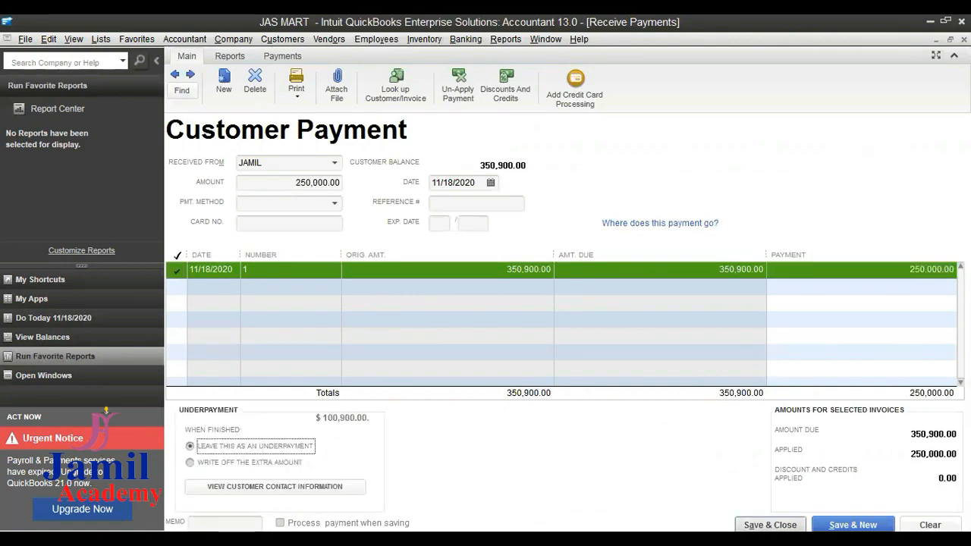
Step: Deposit the received customer payment from undeposited funds into CASH IN HAND, save the deposit and close the form
{"action": "scroll", "coordinate": [629, 369], "scroll_direction": "up", "scroll_amount": 2}
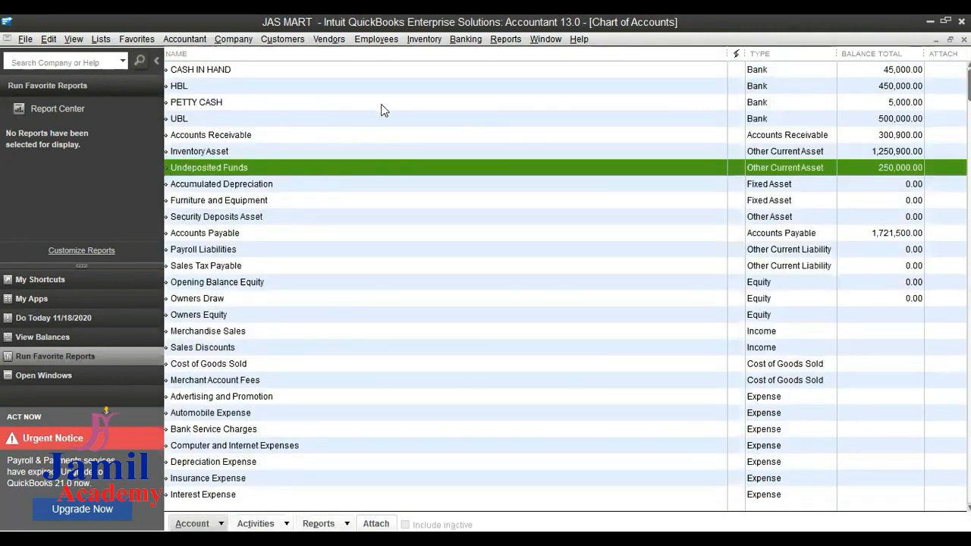
{"action": "left_click", "coordinate": [423, 39]}
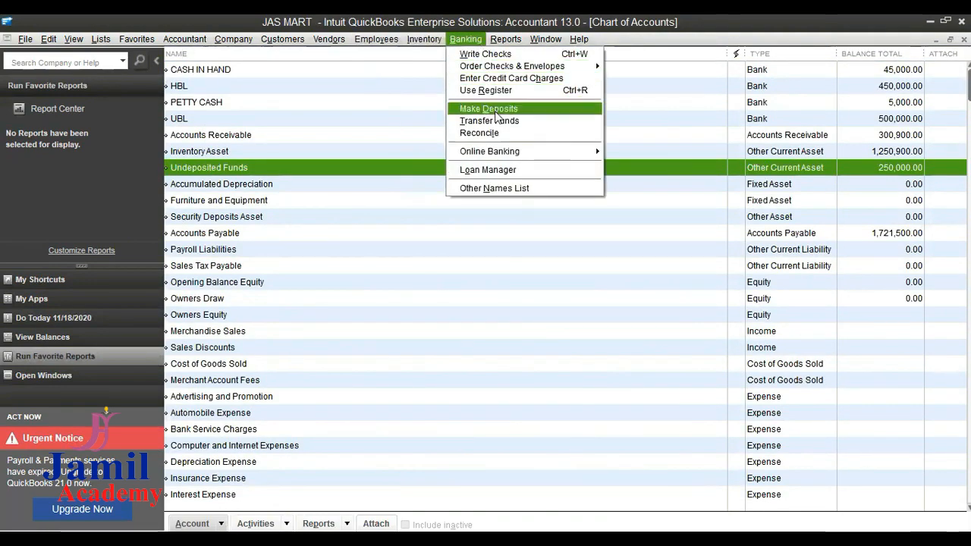
{"action": "left_click", "coordinate": [488, 109]}
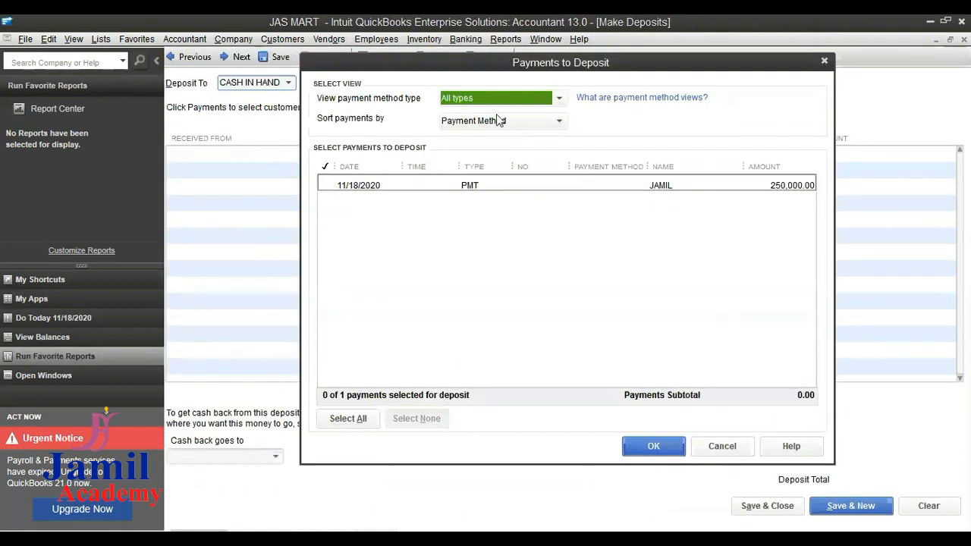
{"action": "left_click", "coordinate": [328, 184]}
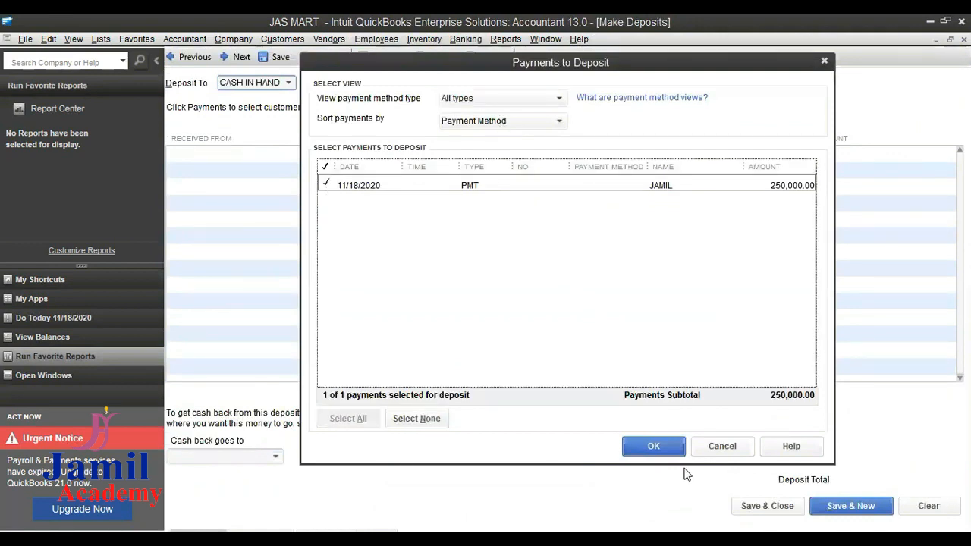
{"action": "left_click", "coordinate": [637, 450]}
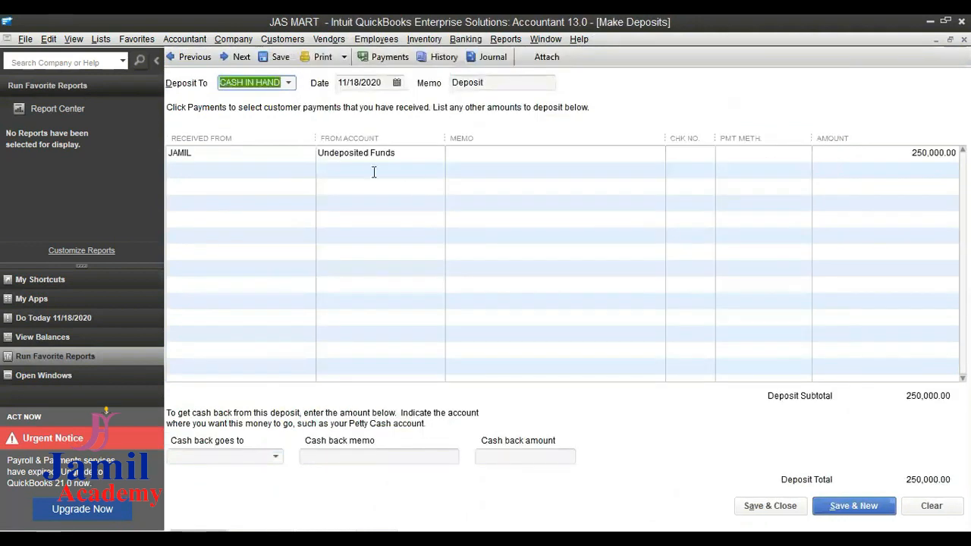
{"action": "left_click", "coordinate": [853, 505]}
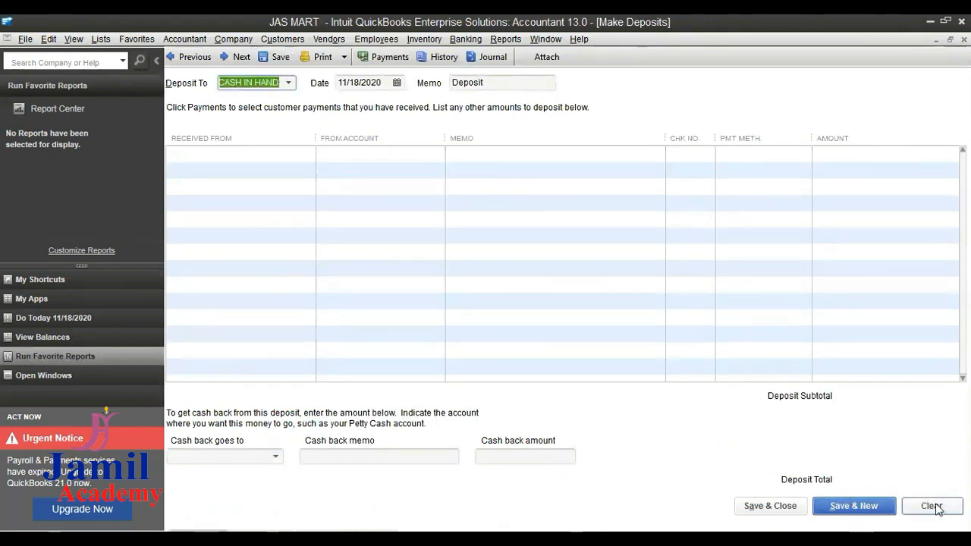
{"action": "left_click", "coordinate": [770, 506]}
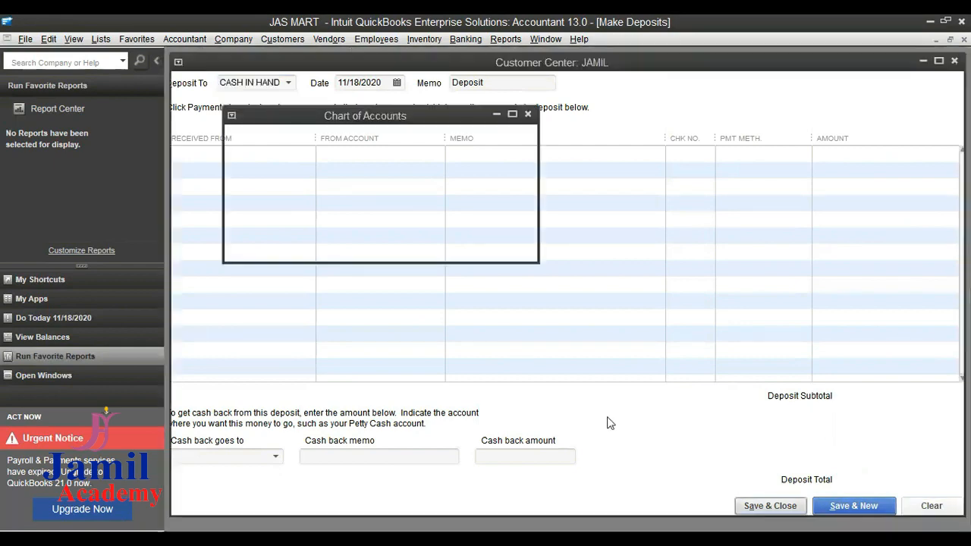
Step: Open the CASH IN HAND register from the chart of accounts to review its transactions
{"action": "left_click", "coordinate": [169, 39]}
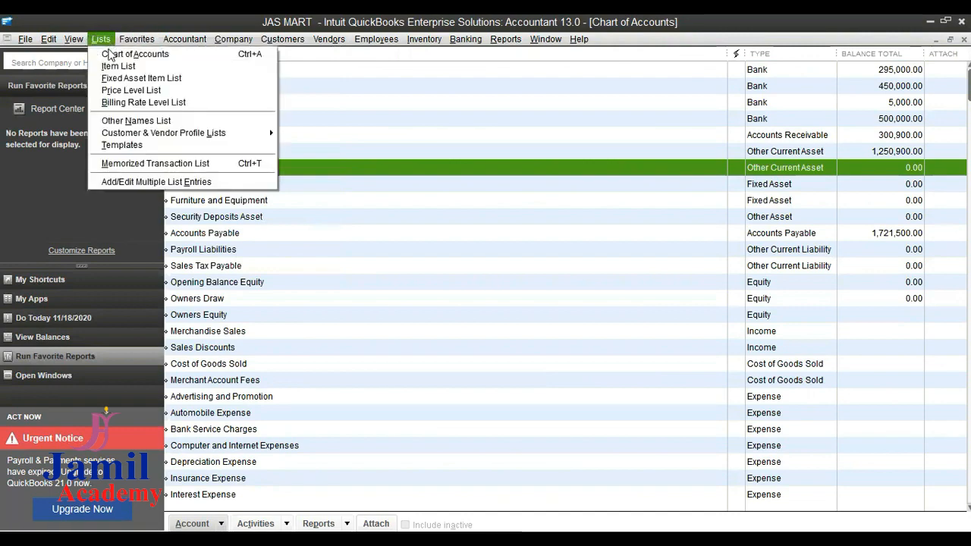
{"action": "left_click", "coordinate": [137, 52]}
{"action": "double_click", "coordinate": [889, 70]}
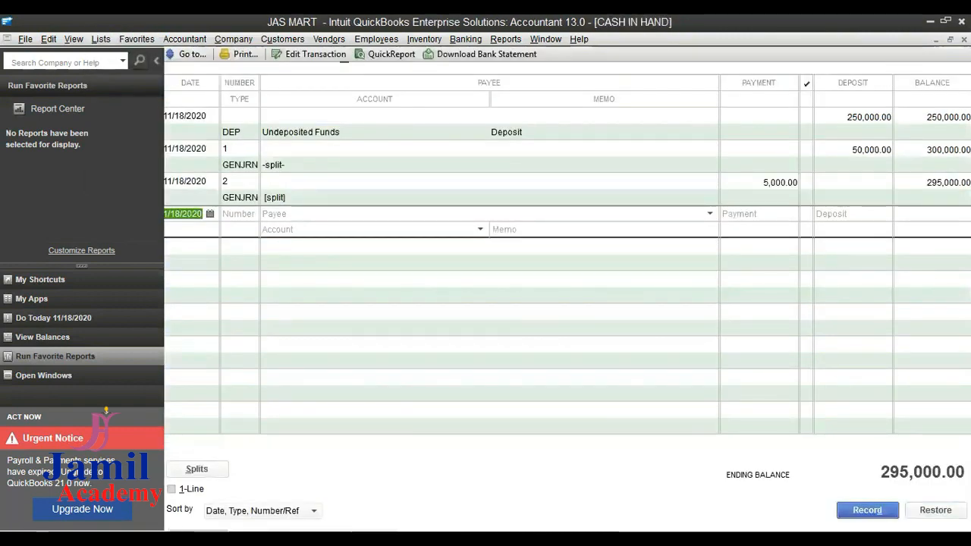
{"action": "key", "text": "Escape"}
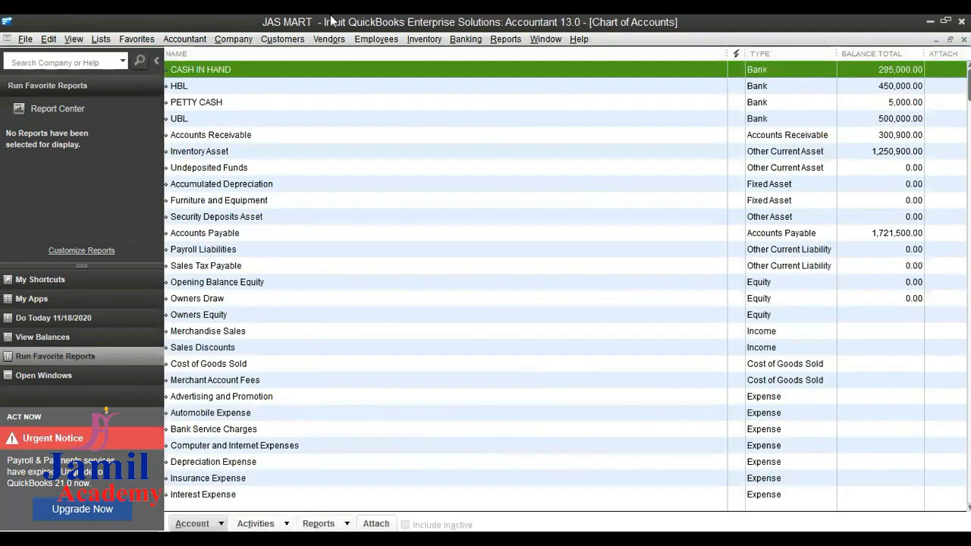
{"action": "left_click", "coordinate": [463, 39]}
{"action": "left_click", "coordinate": [499, 110]}
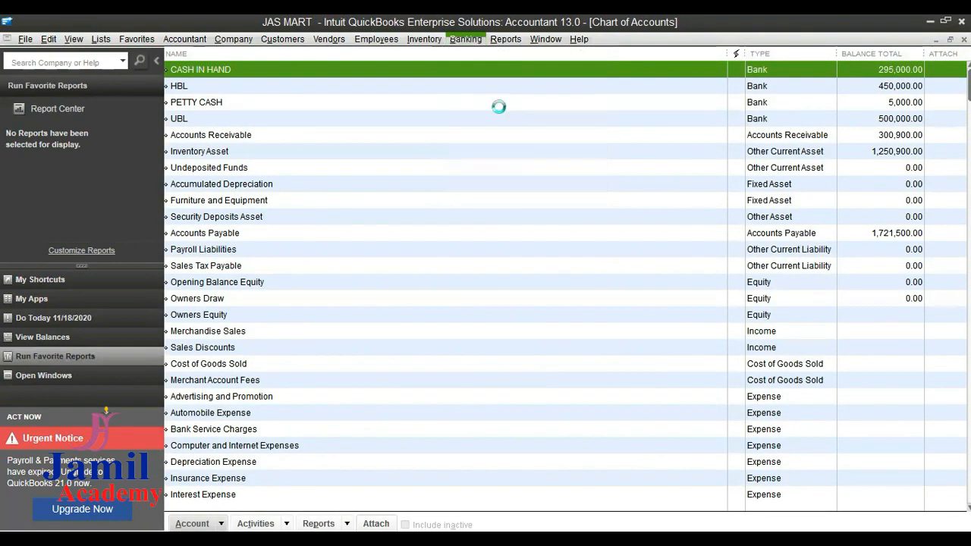
{"action": "left_click", "coordinate": [289, 84]}
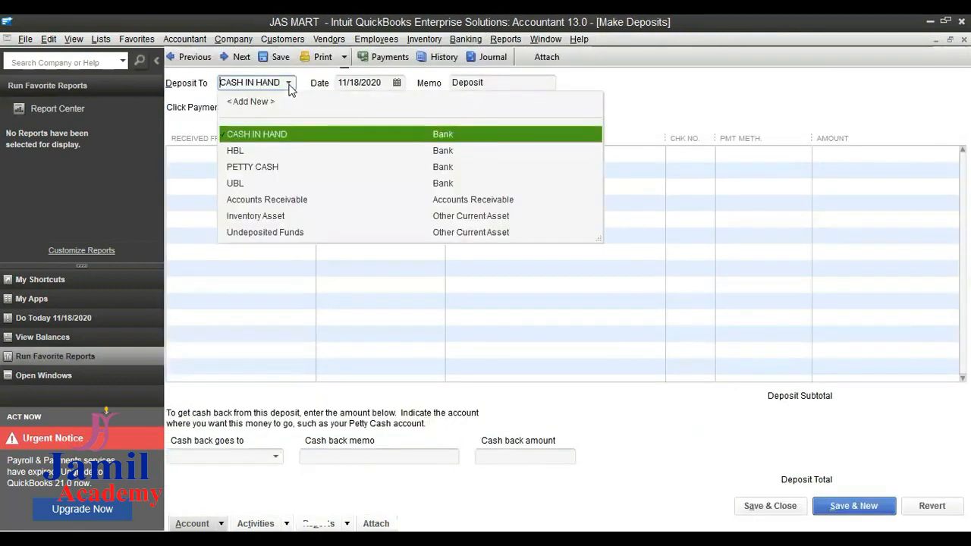
{"action": "left_click", "coordinate": [257, 187]}
{"action": "left_click", "coordinate": [524, 233]}
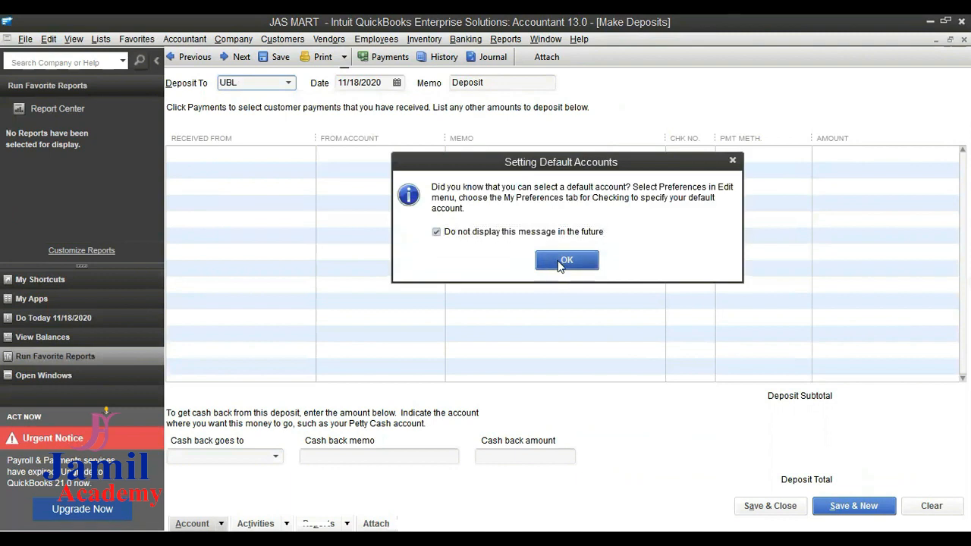
{"action": "left_click", "coordinate": [566, 258]}
{"action": "left_click", "coordinate": [238, 157]}
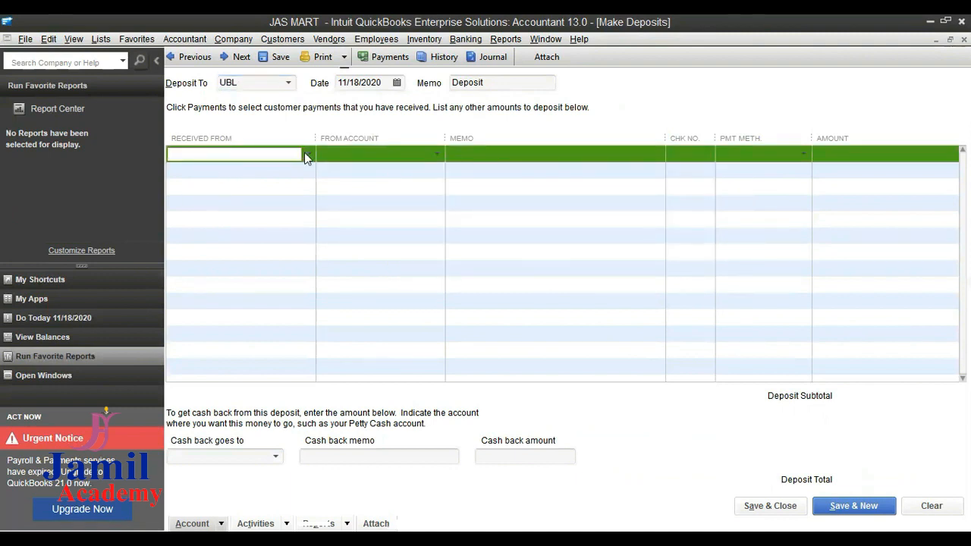
{"action": "left_click", "coordinate": [306, 154]}
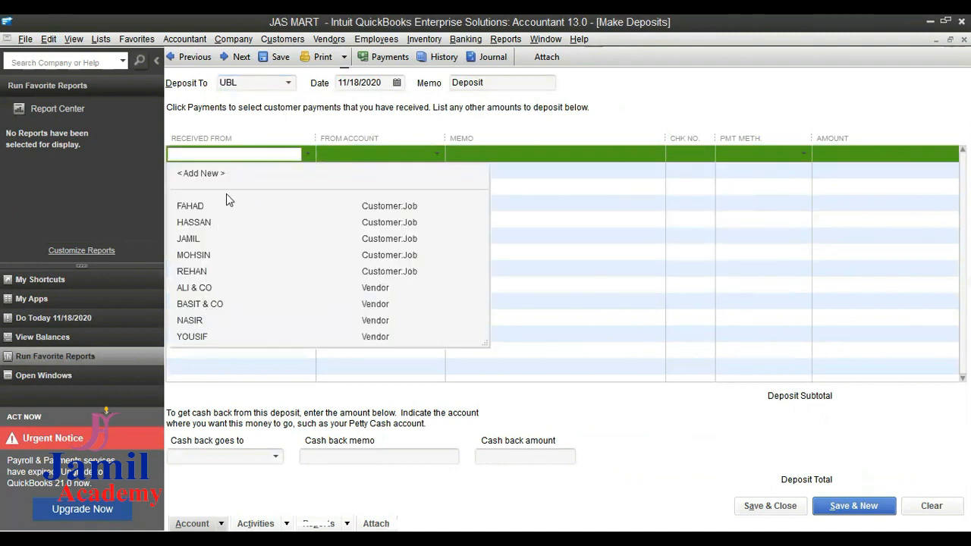
{"action": "left_click", "coordinate": [188, 239]}
{"action": "left_click", "coordinate": [482, 206]}
{"action": "left_click", "coordinate": [370, 153]}
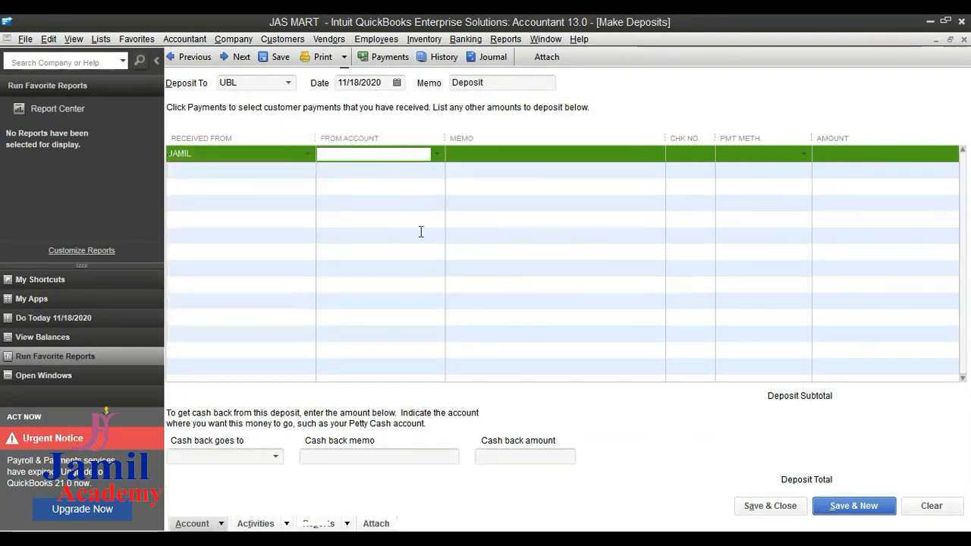
{"action": "left_click", "coordinate": [437, 155]}
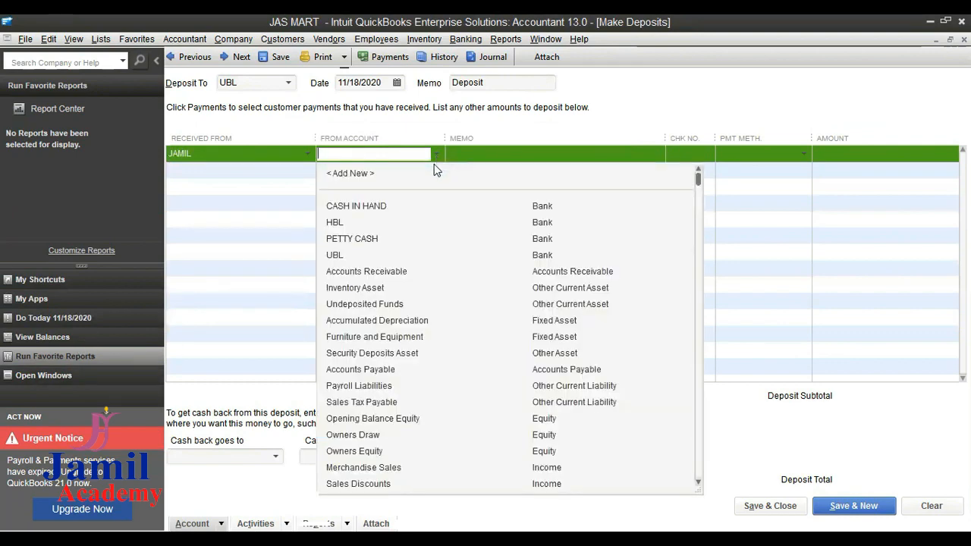
{"action": "left_click", "coordinate": [379, 307]}
{"action": "left_click", "coordinate": [486, 265]}
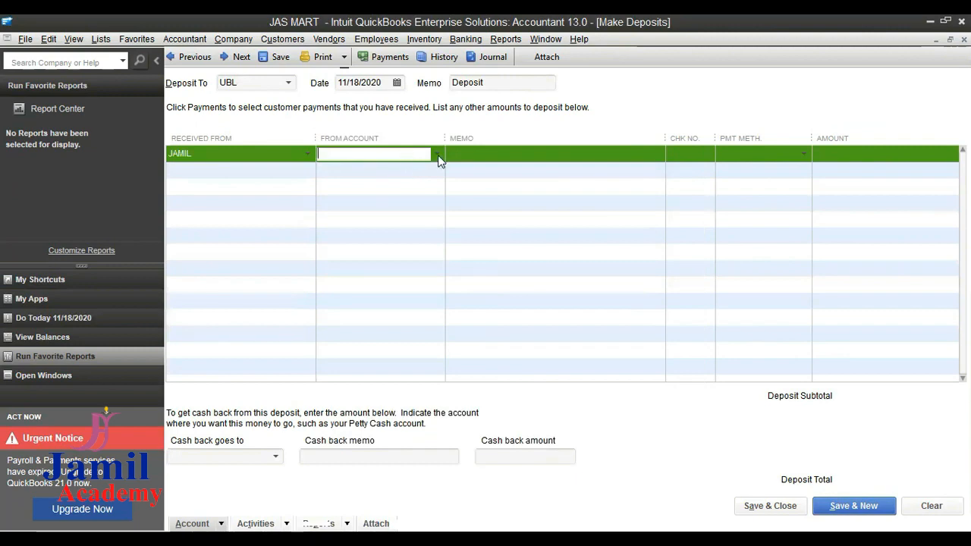
{"action": "left_click", "coordinate": [438, 155]}
{"action": "left_click", "coordinate": [874, 506]}
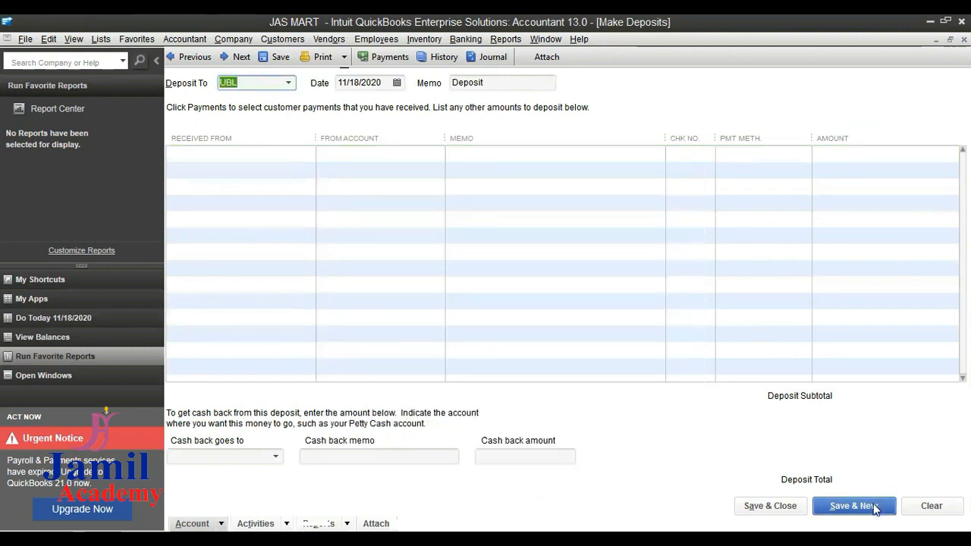
{"action": "left_click", "coordinate": [786, 502]}
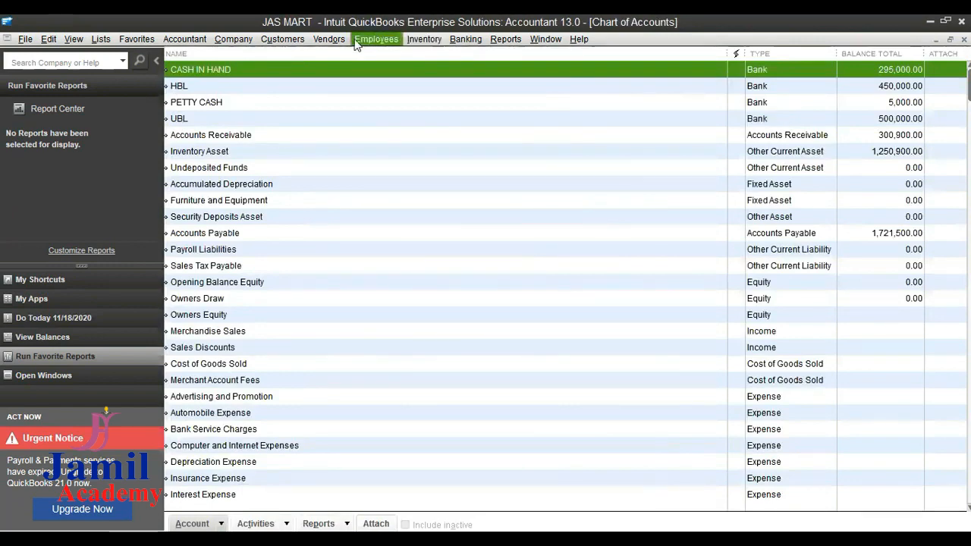
Step: Start a general journal entry with UBL and HBL as the first two accounts, debiting UBL 125,000
{"action": "left_click", "coordinate": [423, 39]}
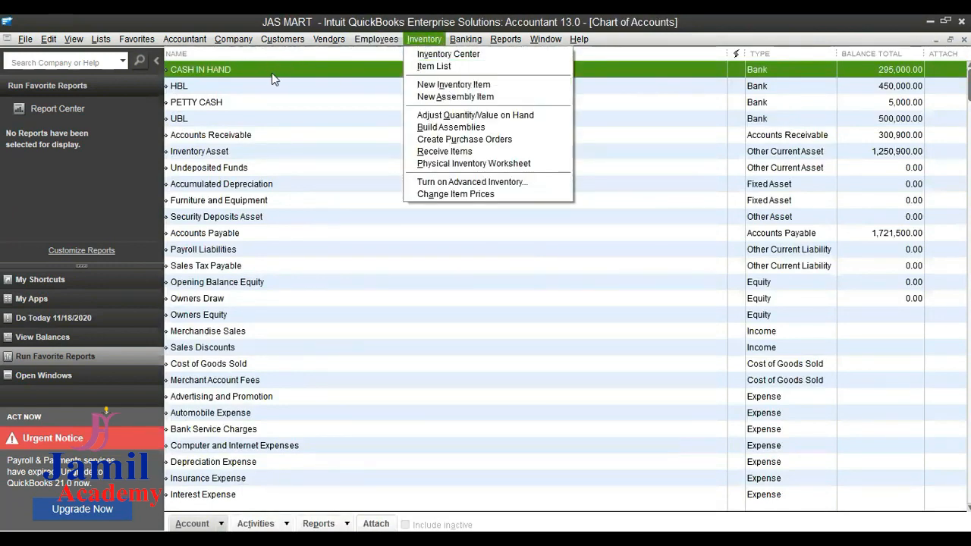
{"action": "left_click", "coordinate": [450, 87]}
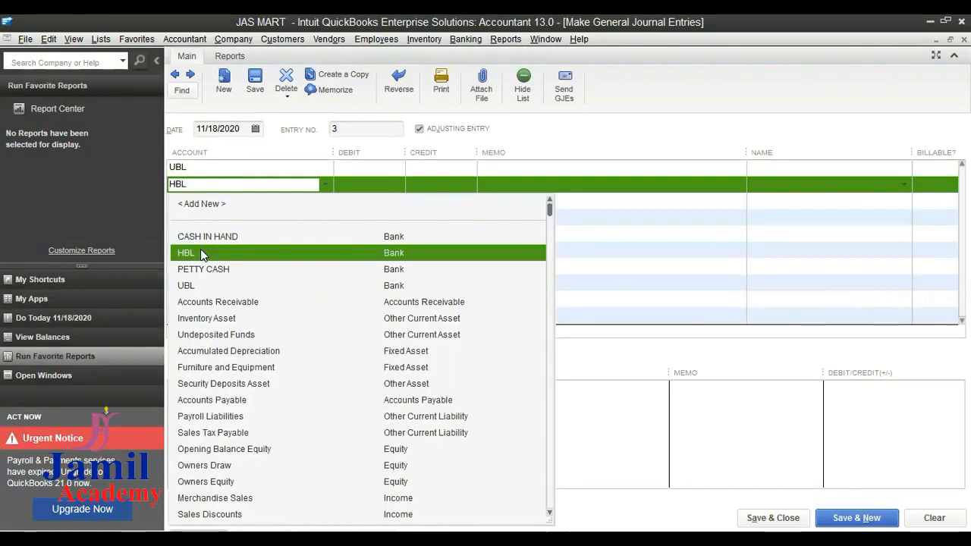
{"action": "left_click", "coordinate": [201, 249]}
{"action": "left_click", "coordinate": [380, 176]}
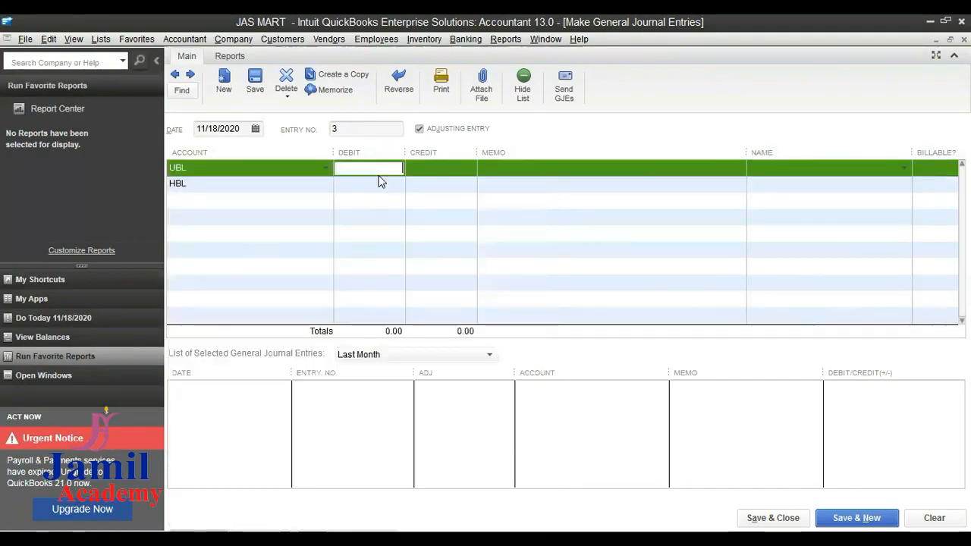
{"action": "type", "text": "12"}
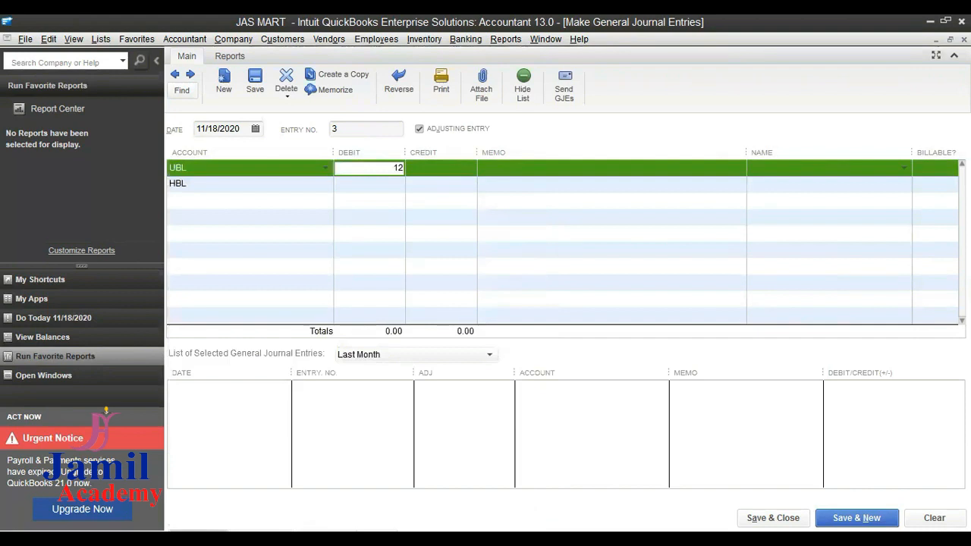
{"action": "type", "text": "5,000"}
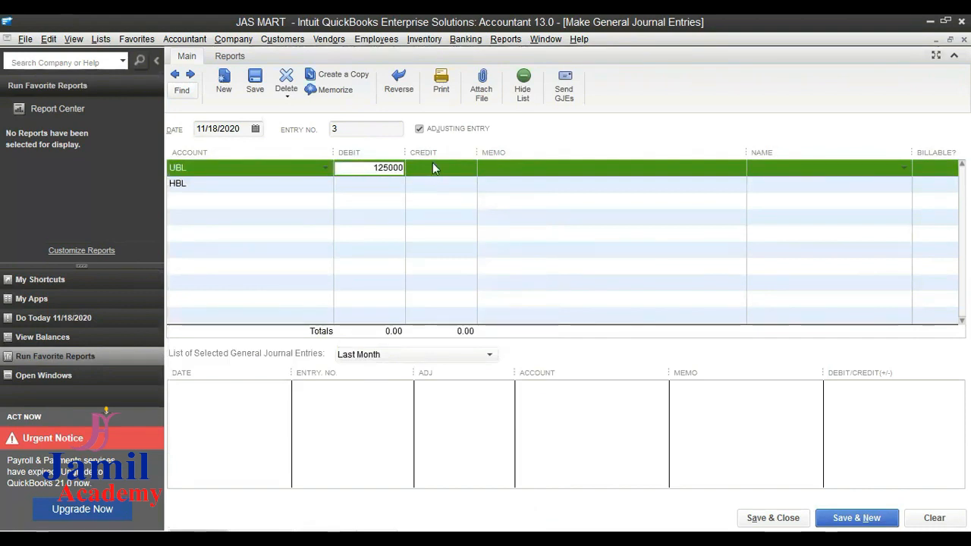
Step: Debit HBL 125,000, credit CASH IN HAND 250,000 on the third line, and save and close the journal entry
{"action": "left_click", "coordinate": [381, 182]}
{"action": "type", "text": "125000"}
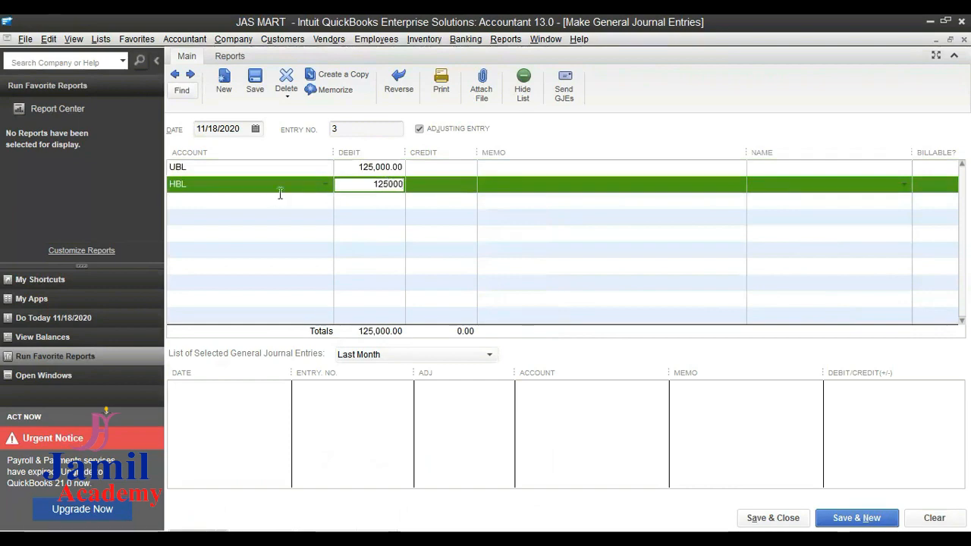
{"action": "left_click", "coordinate": [325, 200]}
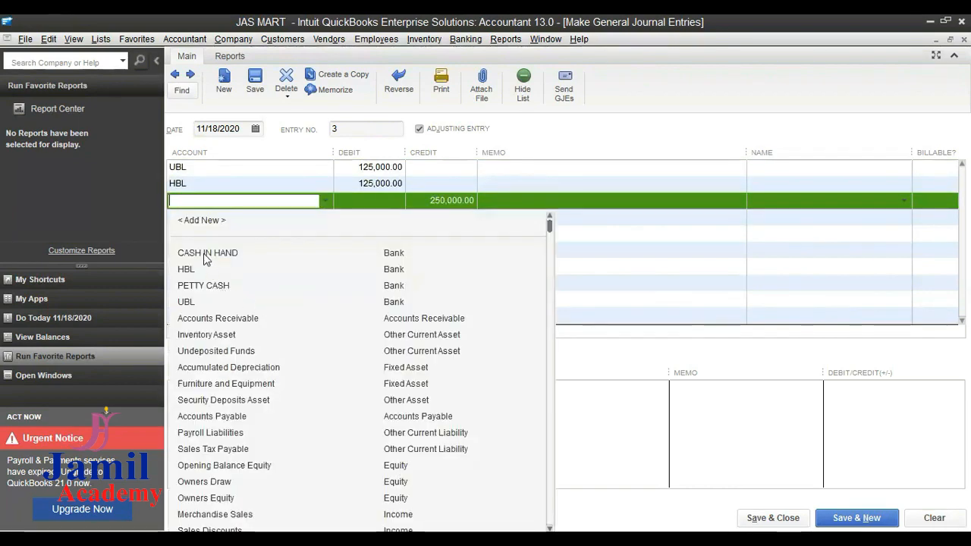
{"action": "left_click", "coordinate": [205, 258]}
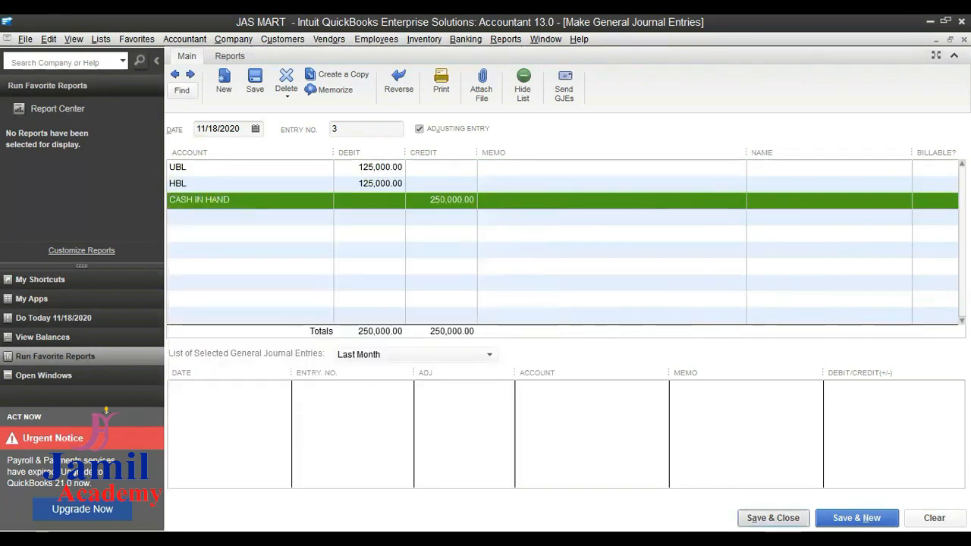
Step: Review the account balances in the chart of accounts and the customer balances in the Customer Center, closing the windows when done
{"action": "key", "text": "ctrl+a"}
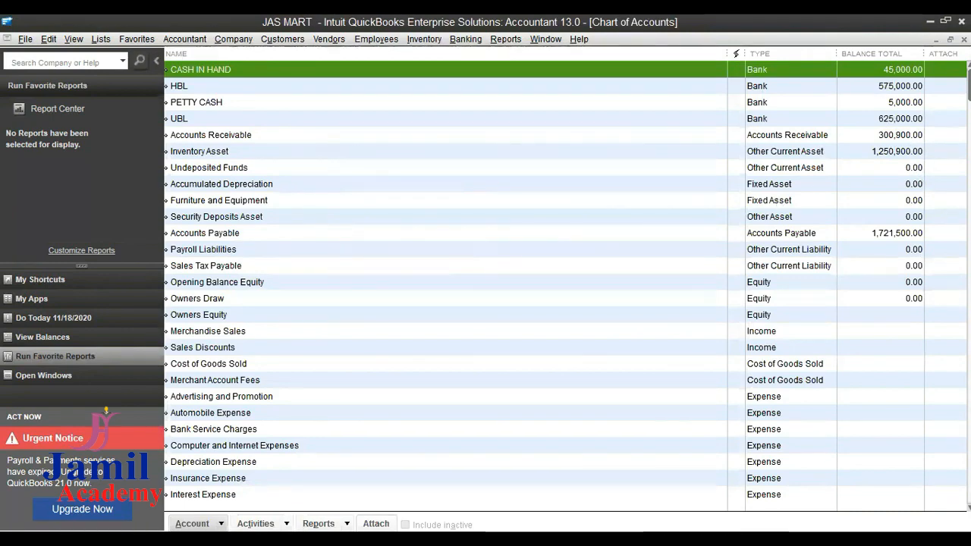
{"action": "key", "text": "ctrl+j"}
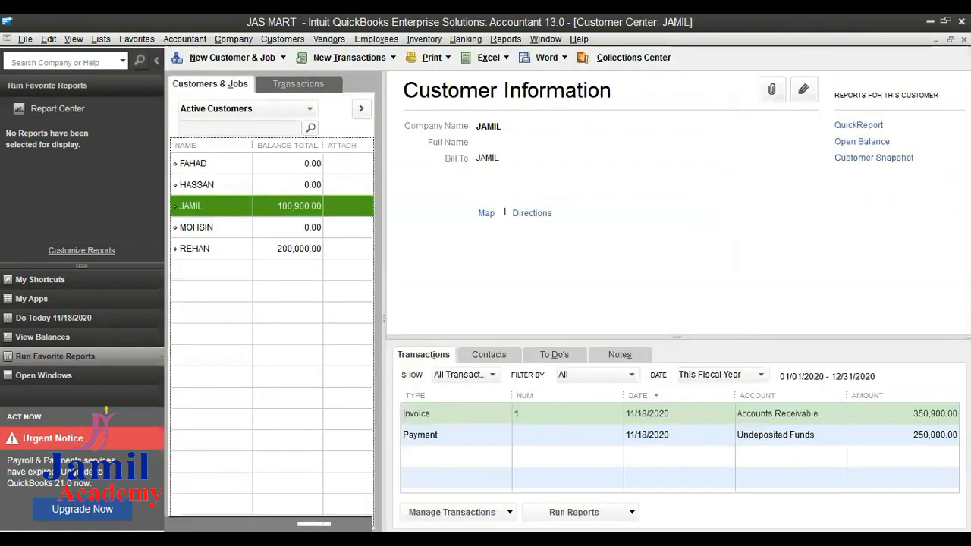
{"action": "key", "text": "Escape"}
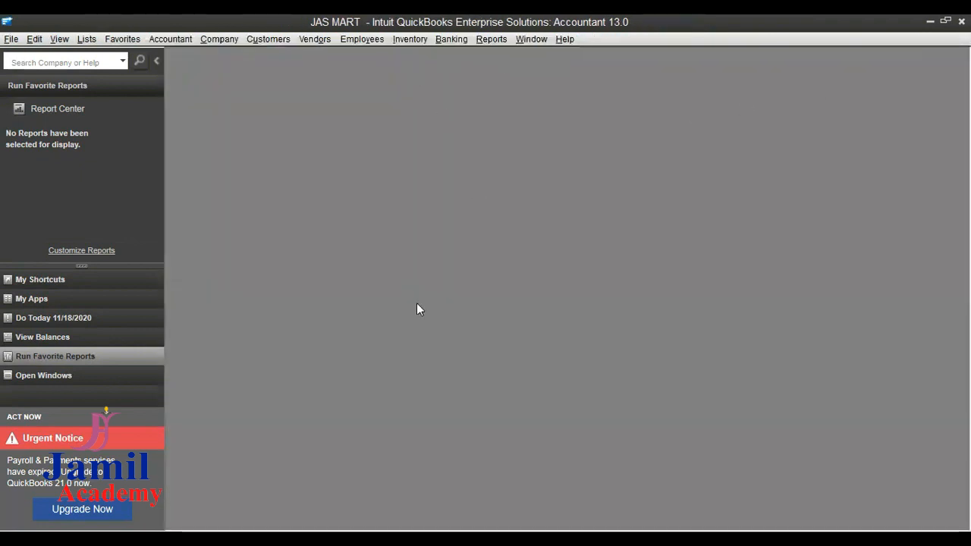